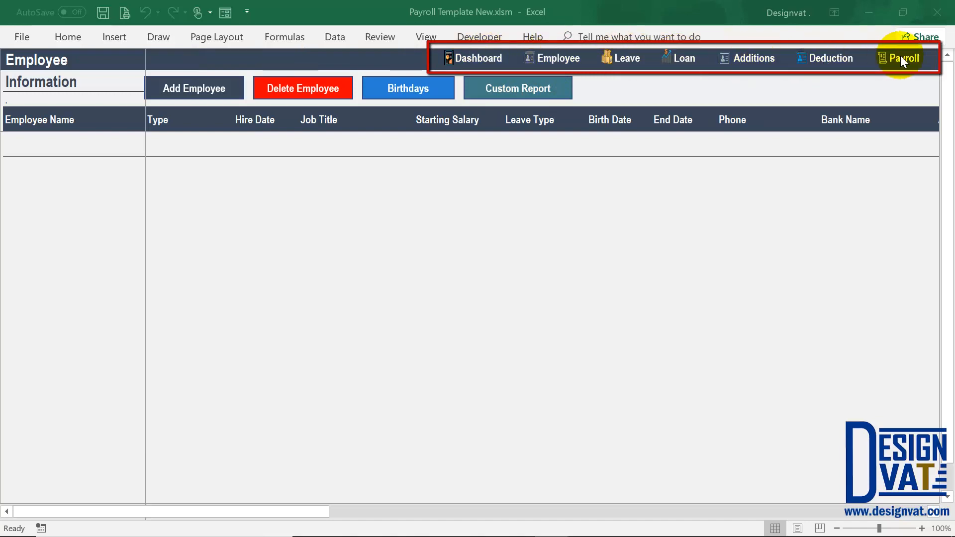
- From the Dashboard's Employee section, open the Enter Employee Details form for a new employee
click(482, 60)
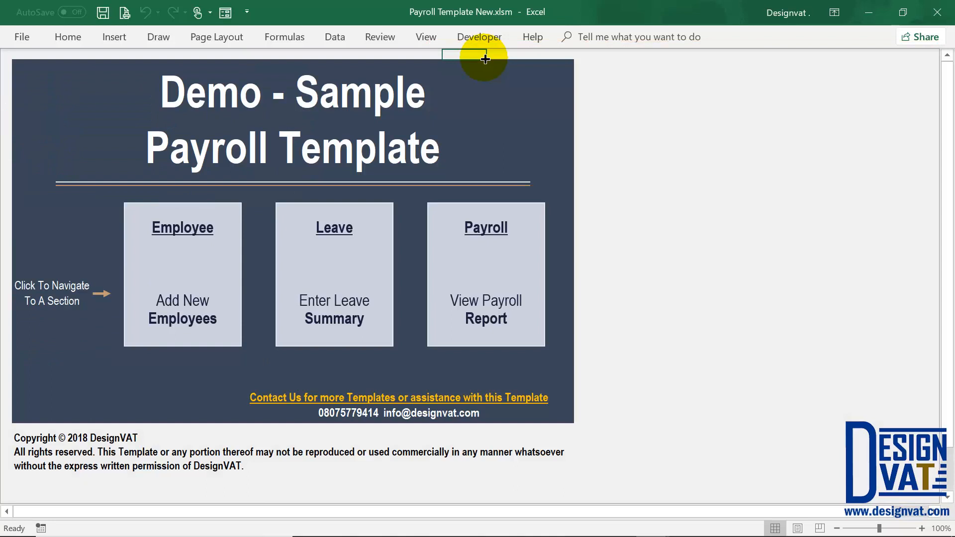
click(164, 255)
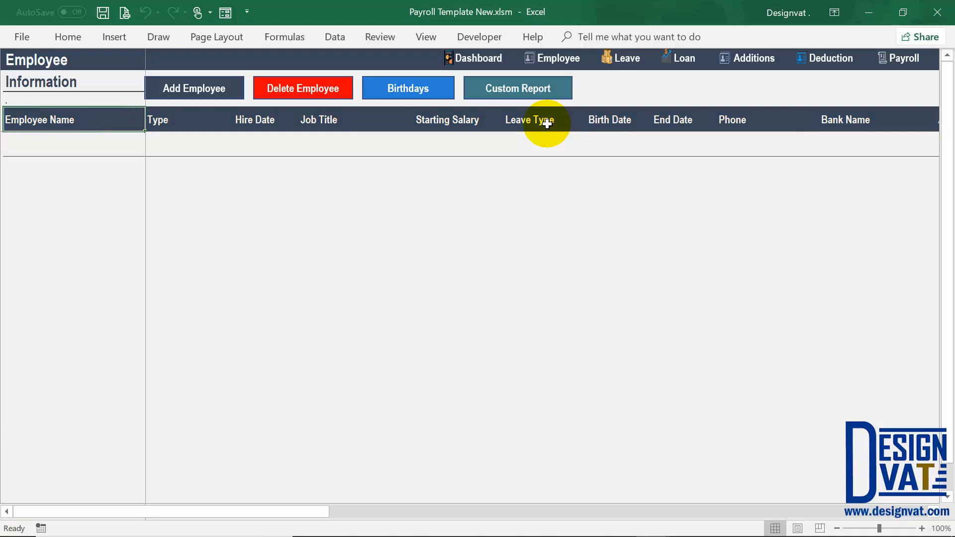
click(173, 91)
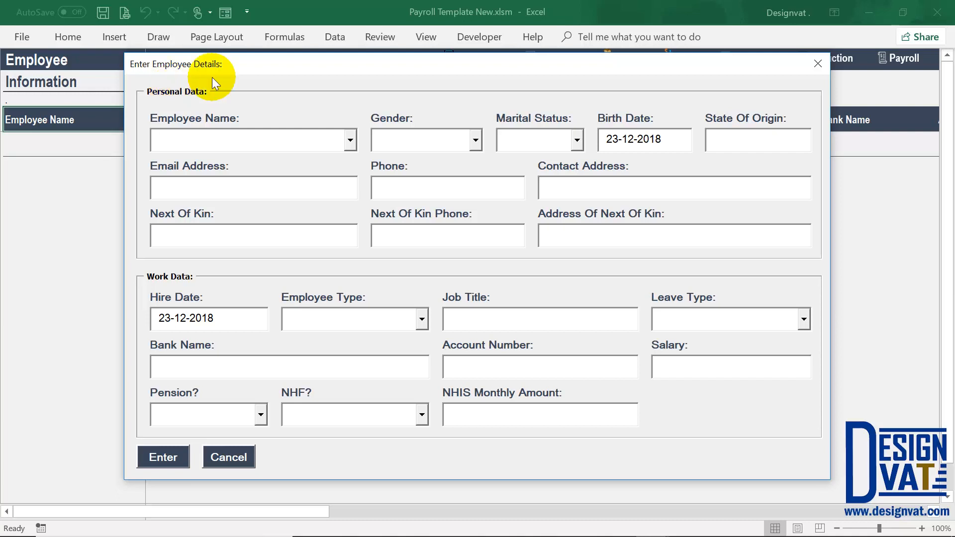
drag(228, 60, 217, 183)
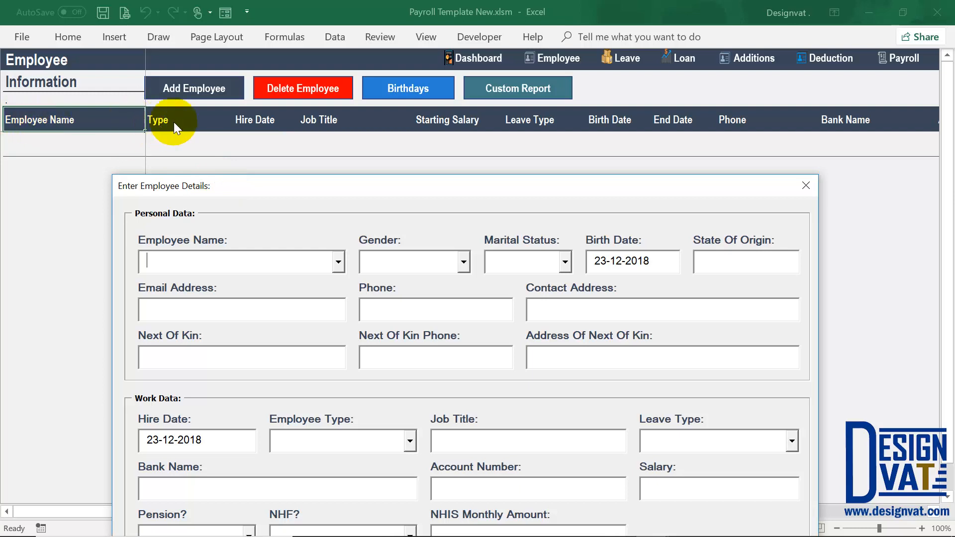
drag(395, 187, 400, 70)
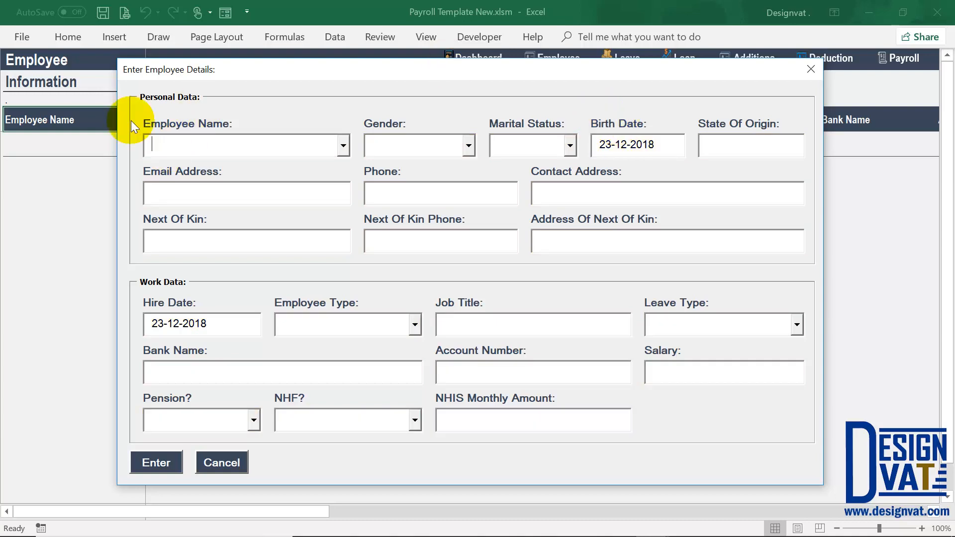
- Enter the employee's full name, choose gender Female and marital status Married, then select the birth date
text(Rose Random)
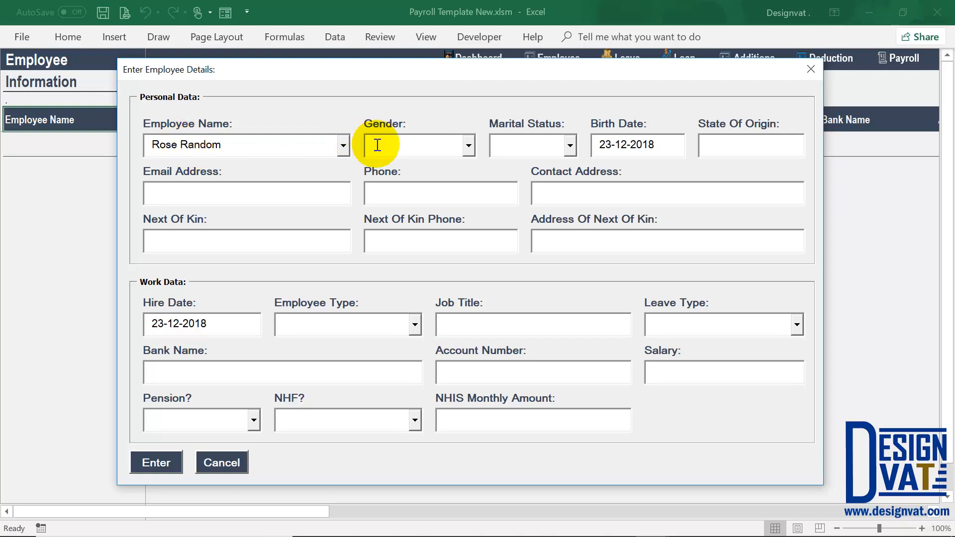
key(Tab)
key(Tab)
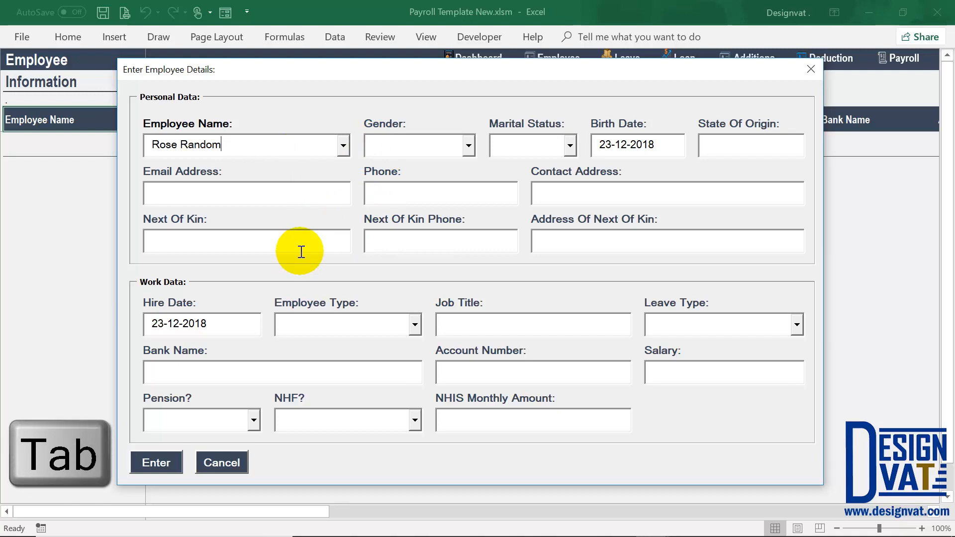
key(Tab)
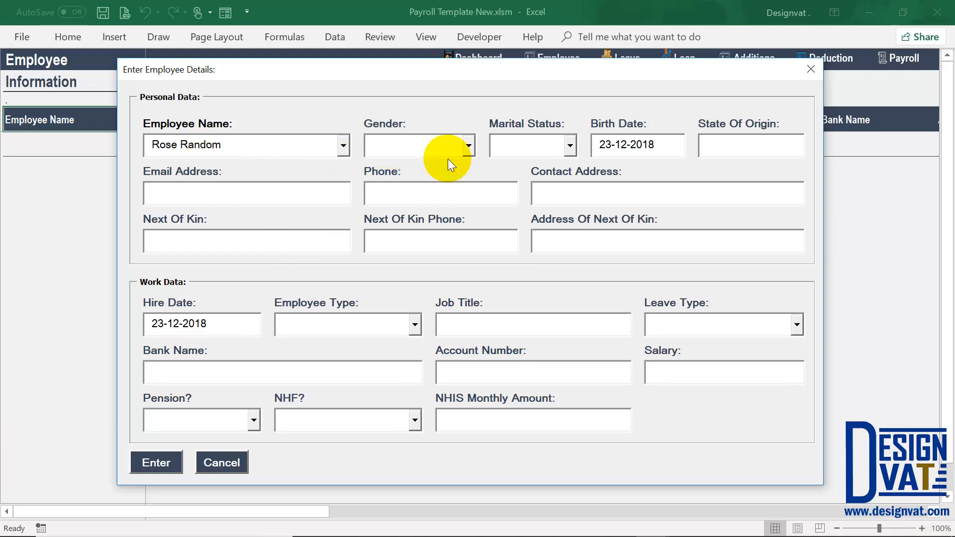
click(469, 145)
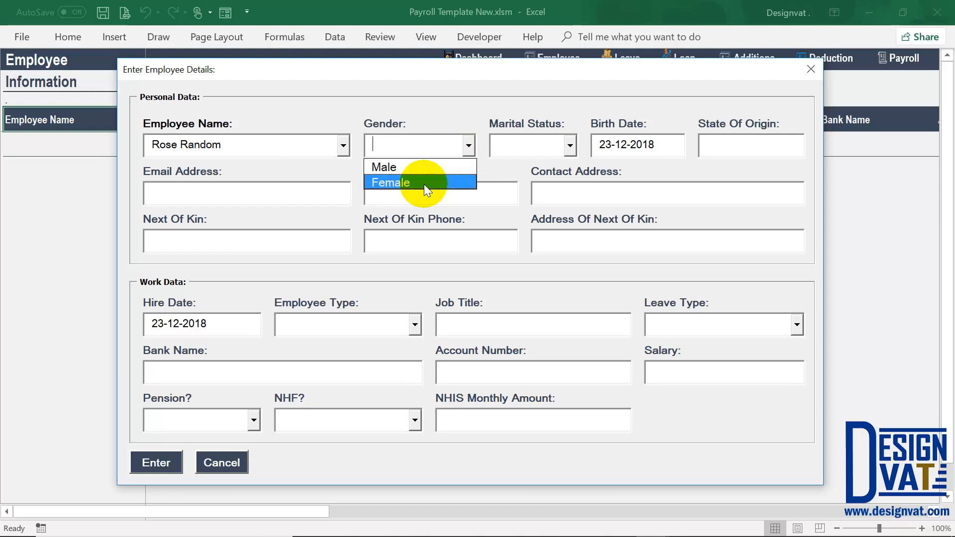
text(Female)
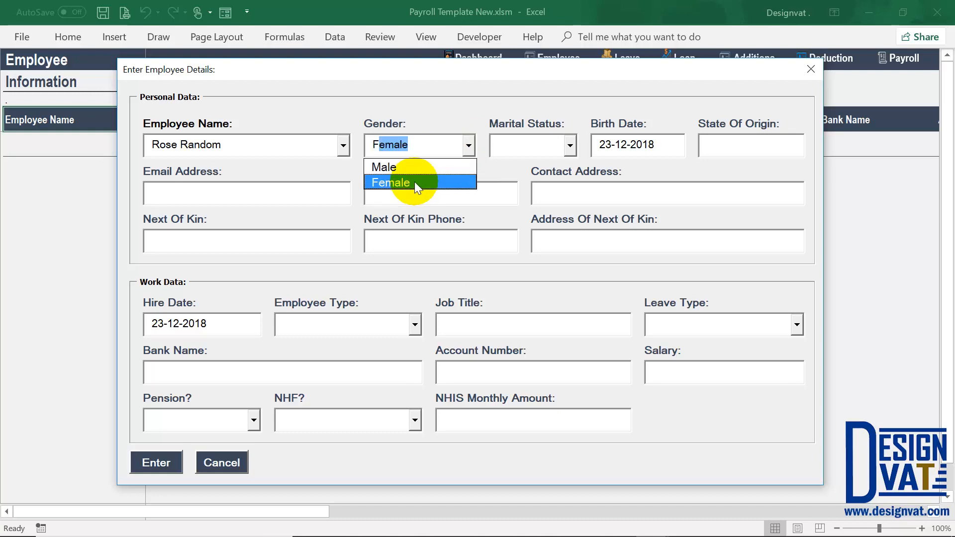
click(414, 181)
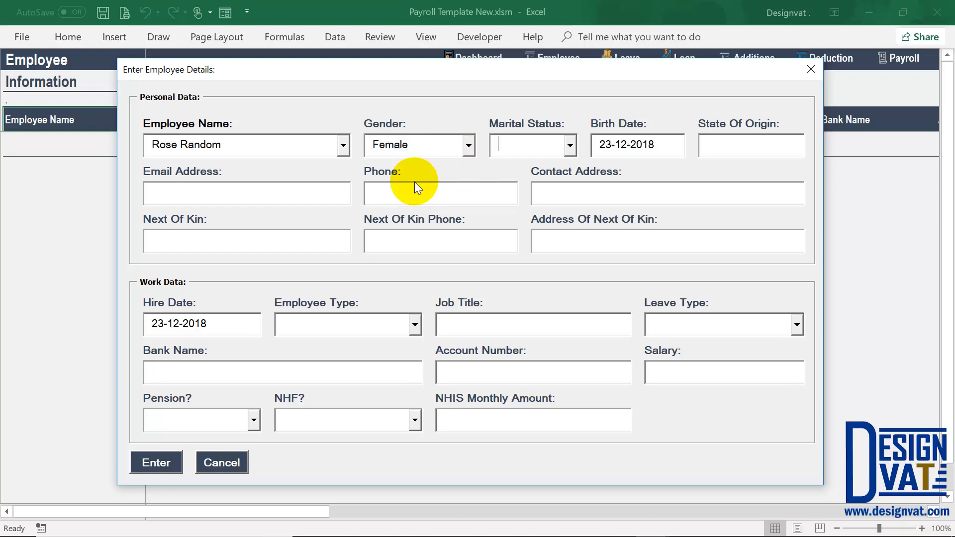
click(569, 148)
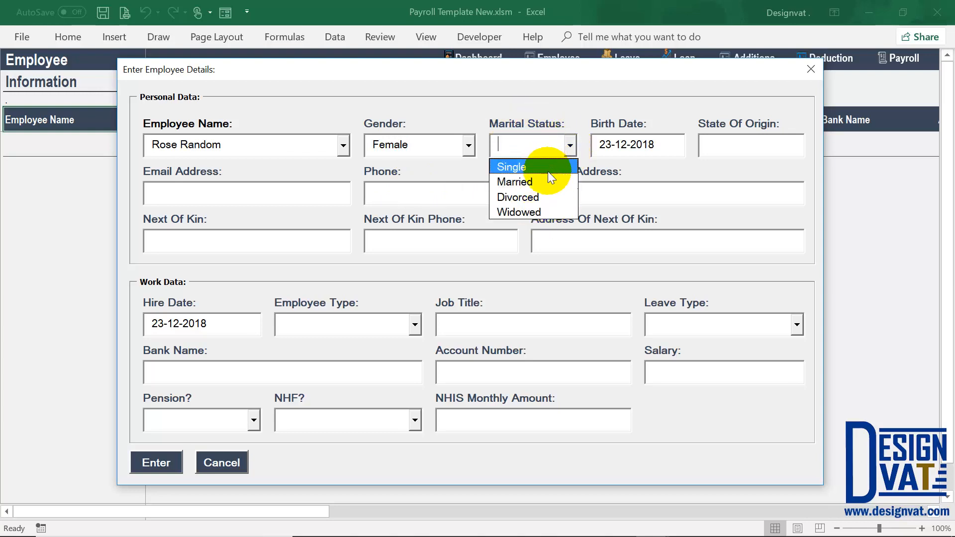
text(Married)
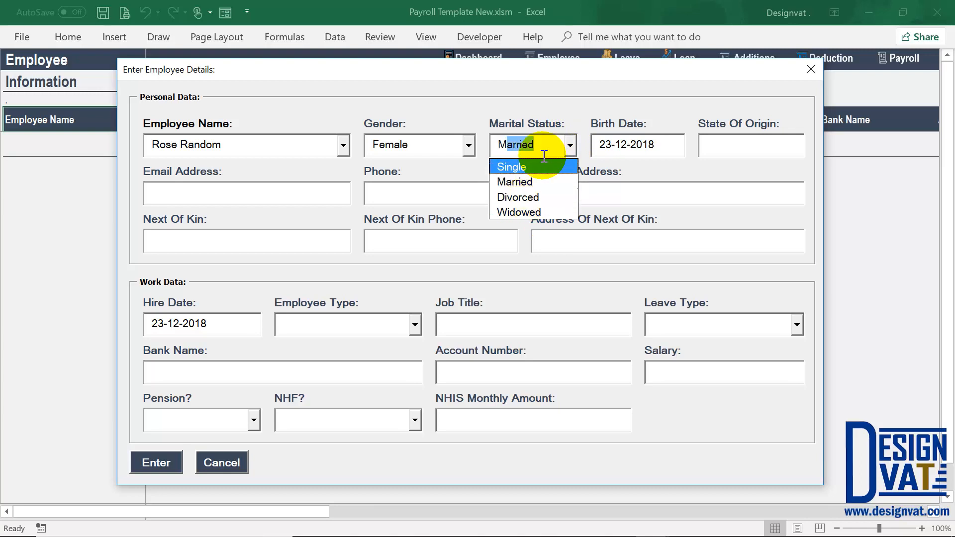
key(Tab)
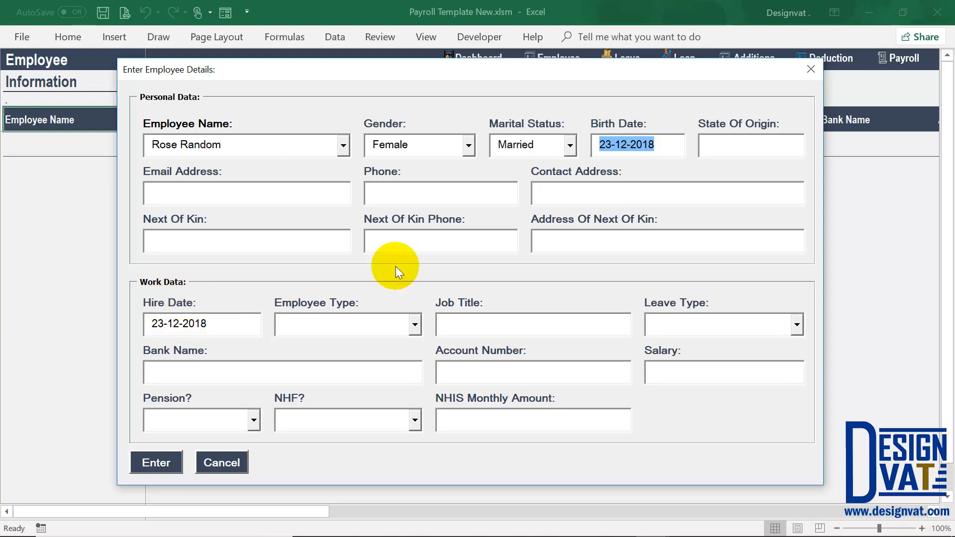
drag(611, 147, 635, 146)
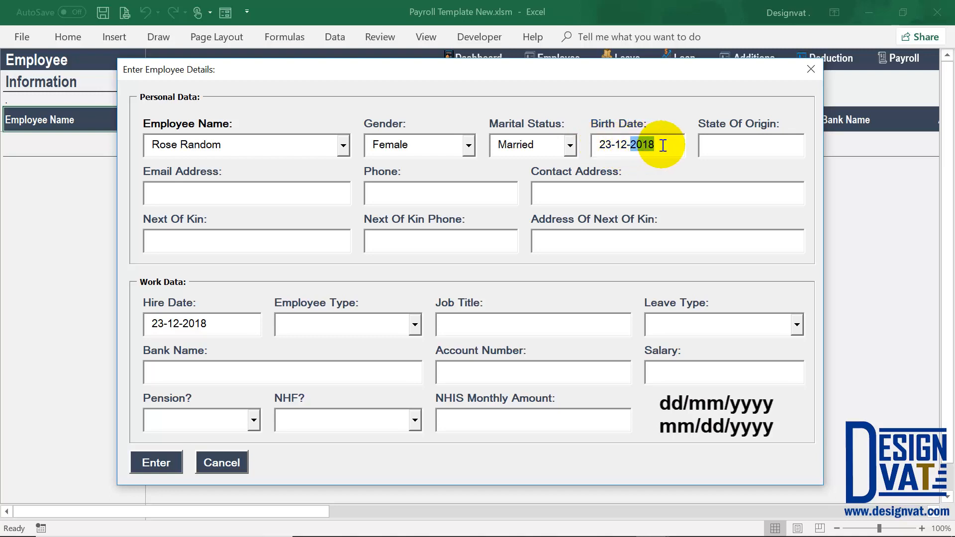
drag(662, 145, 599, 142)
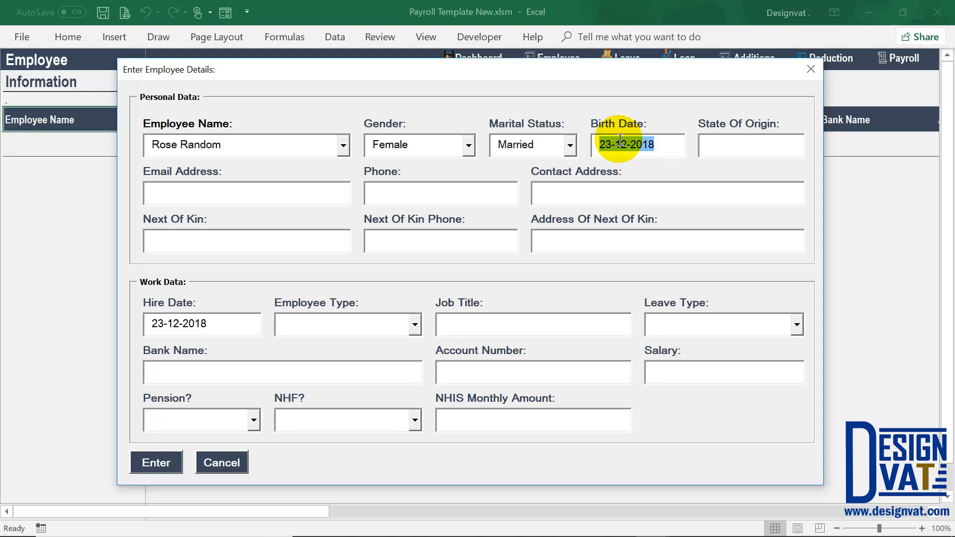
drag(226, 145, 85, 144)
click(607, 148)
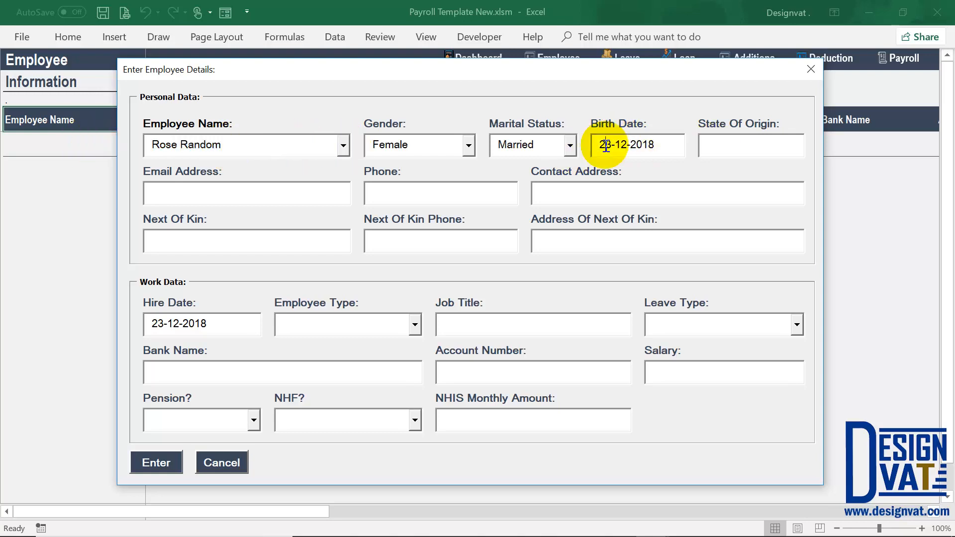
key(BackSpace)
key(Right)
key(Right)
key(Right)
key(Right)
key(BackSpace)
key(BackSpace)
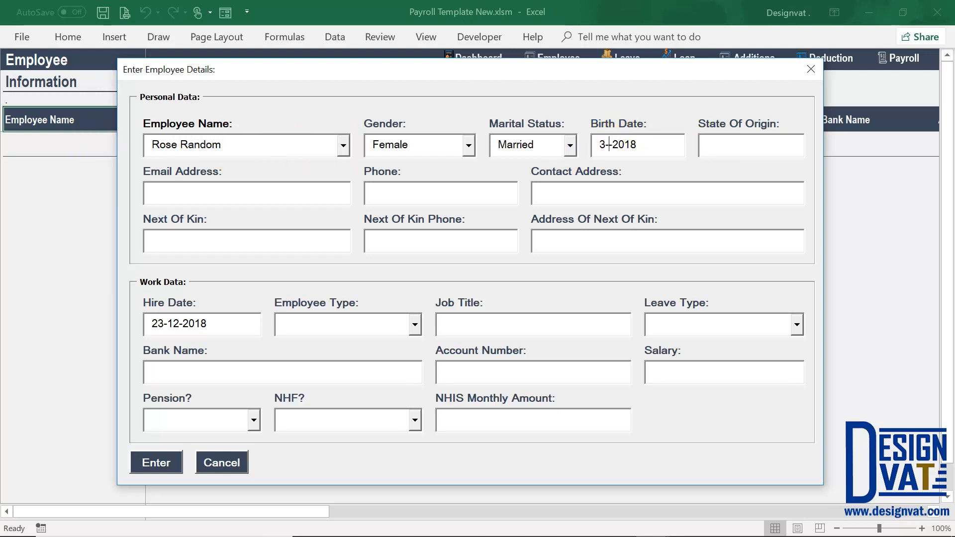
text(4)
double_click(622, 151)
text(1985)
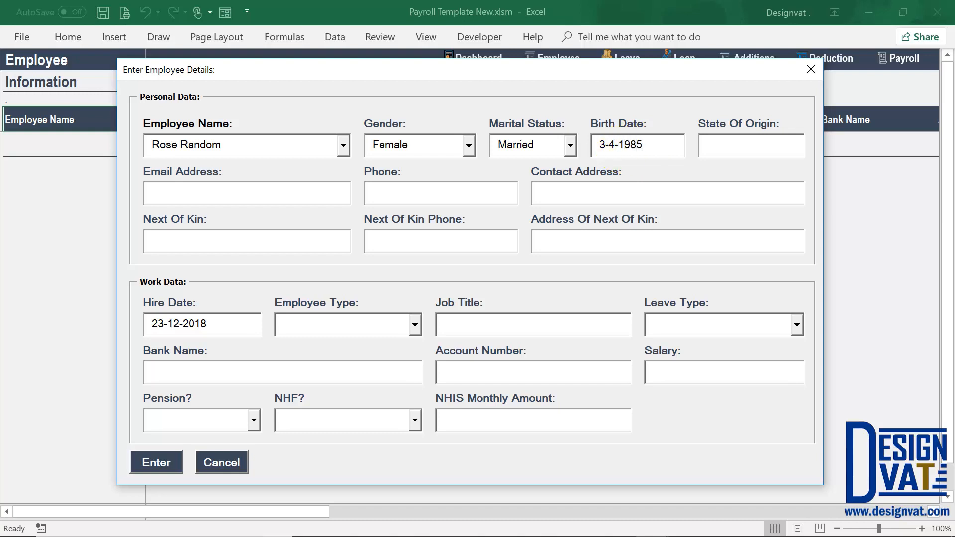
- Enter state of origin Abuja, plus the employee's email, phone number and contact address
key(Tab)
text(Abuja)
key(Tab)
key(Tab)
text(0909 999 9999)
key(Tab)
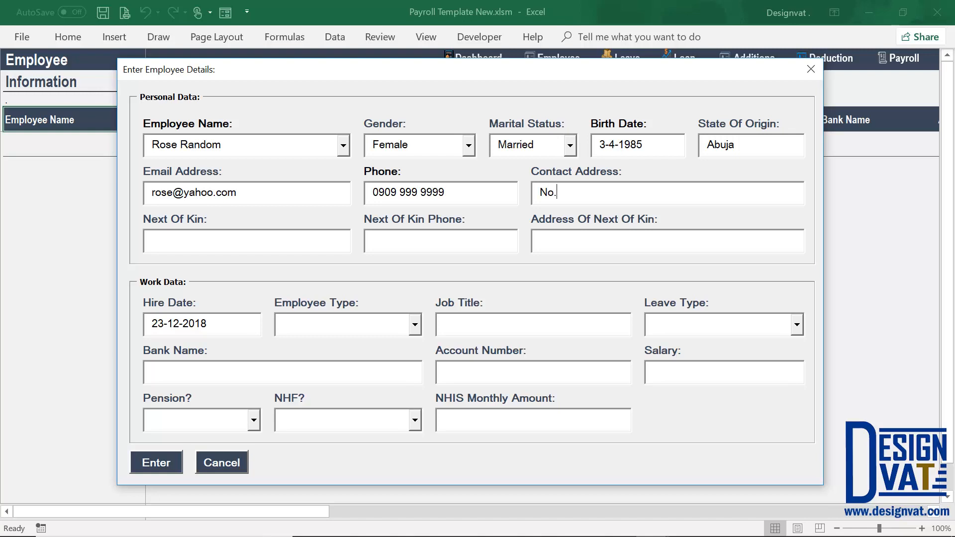
- Fill in the next of kin's name and phone number, with address 'Same'
key(Tab)
text(John Random)
key(Tab)
text(0707 777 7777)
key(Tab)
text(Same)
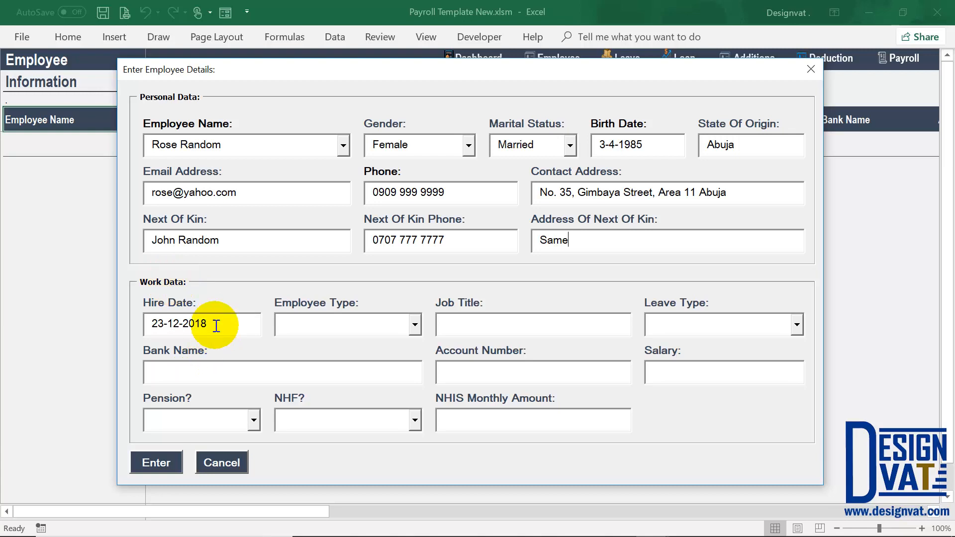
- Change the hire date to 1-1-2018
double_click(160, 325)
text(1)
key(BackSpace)
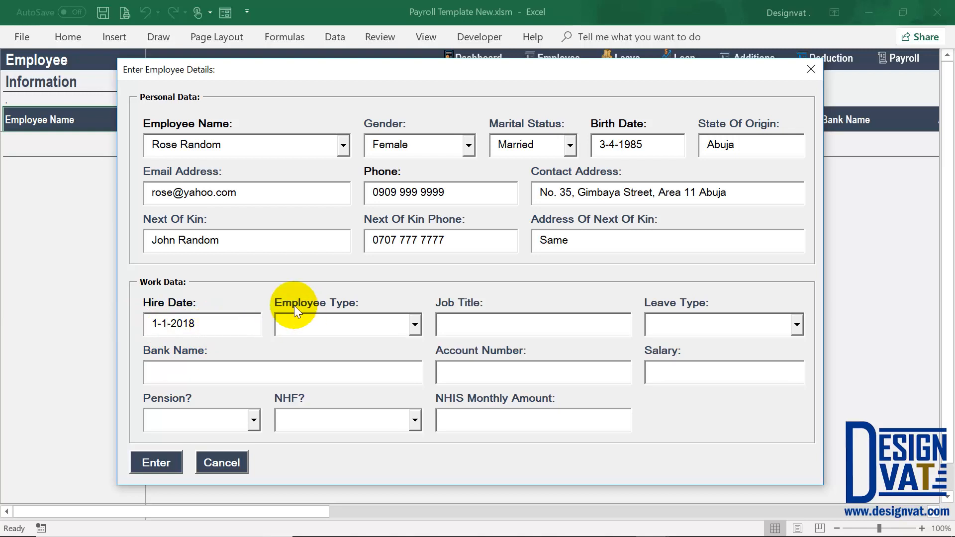
- Choose Permanent as the employee type and enter Admin Officer as the job title
click(414, 327)
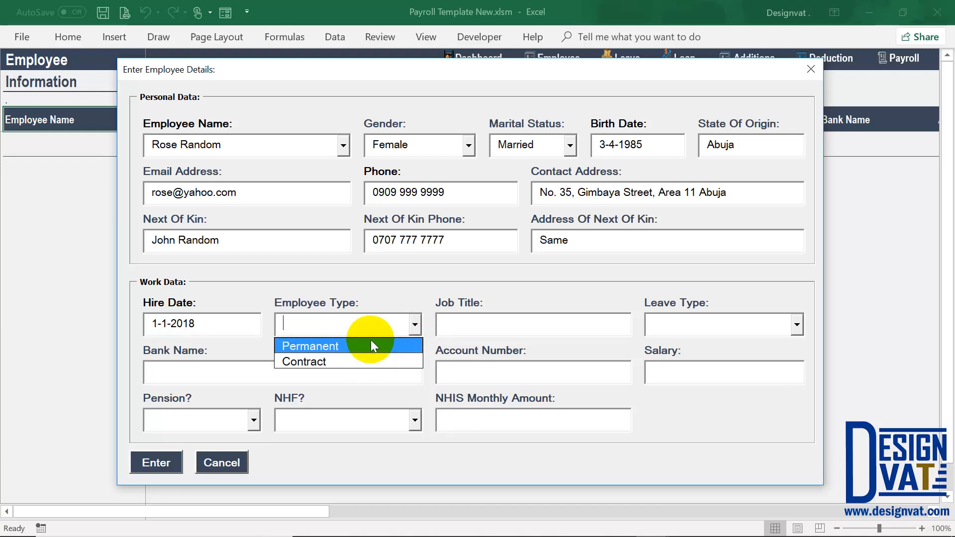
click(316, 345)
key(Tab)
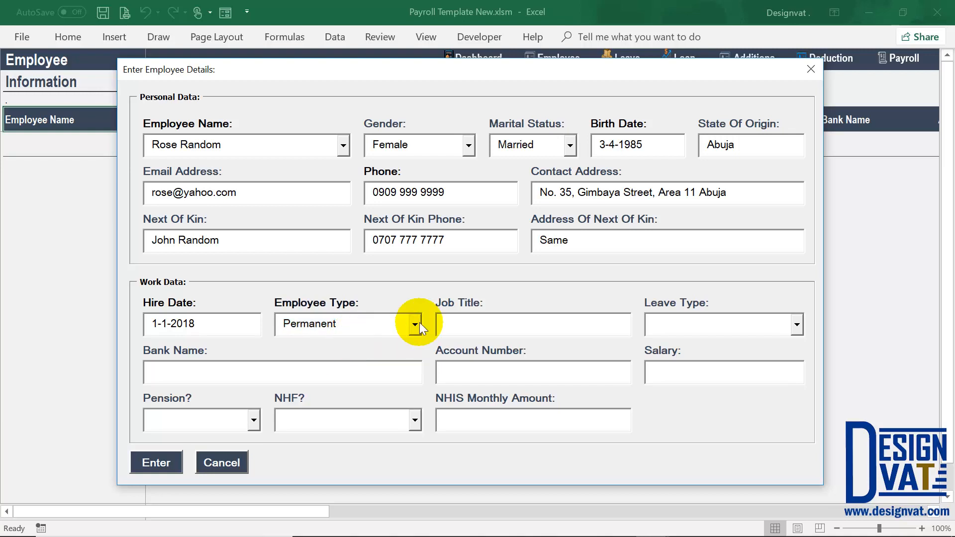
text(Admin Officer)
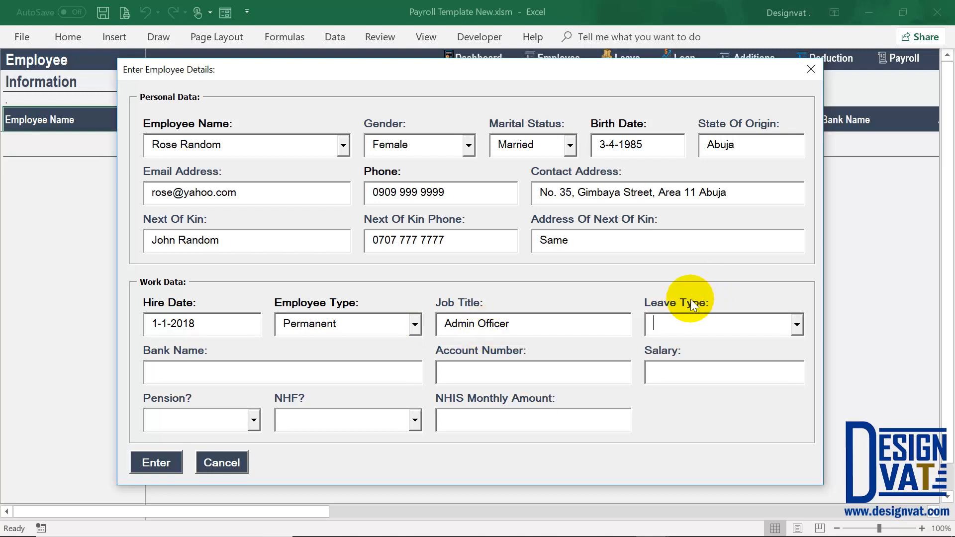
click(798, 324)
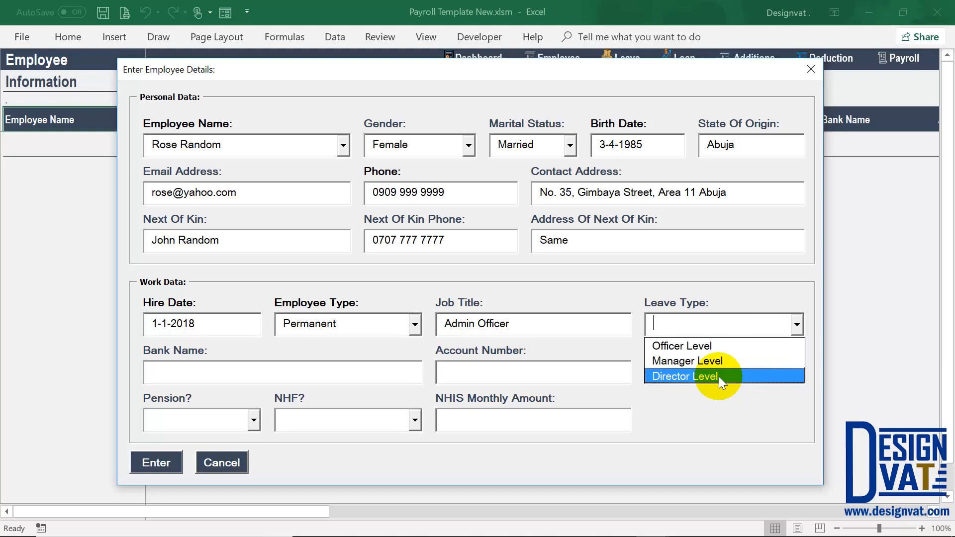
- Choose leave type Officer Level, enter bank Gtbank with its account number, and salary 150000
click(689, 347)
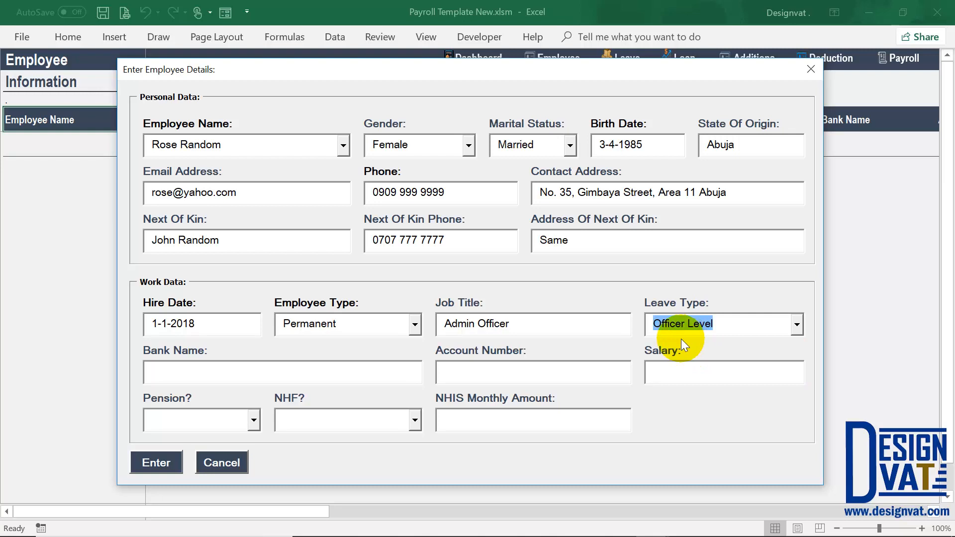
click(291, 368)
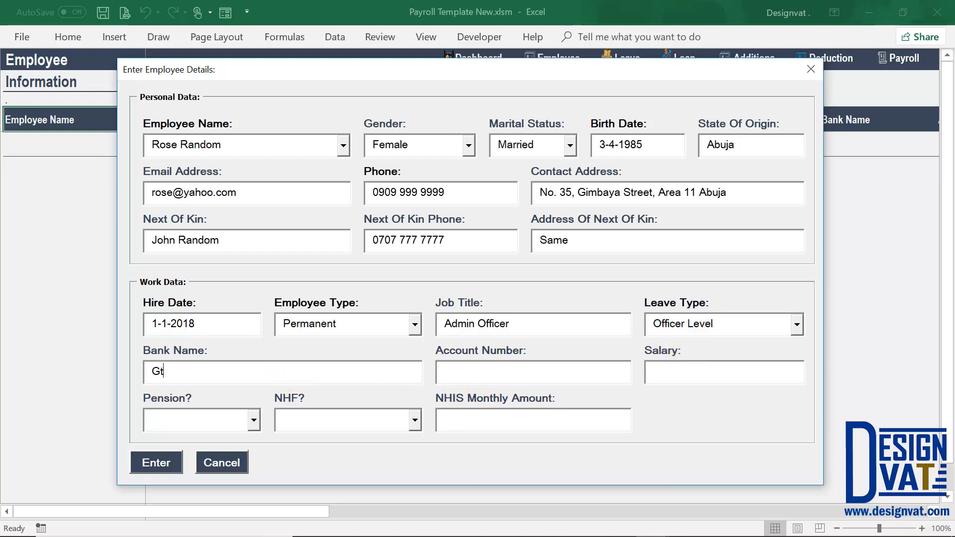
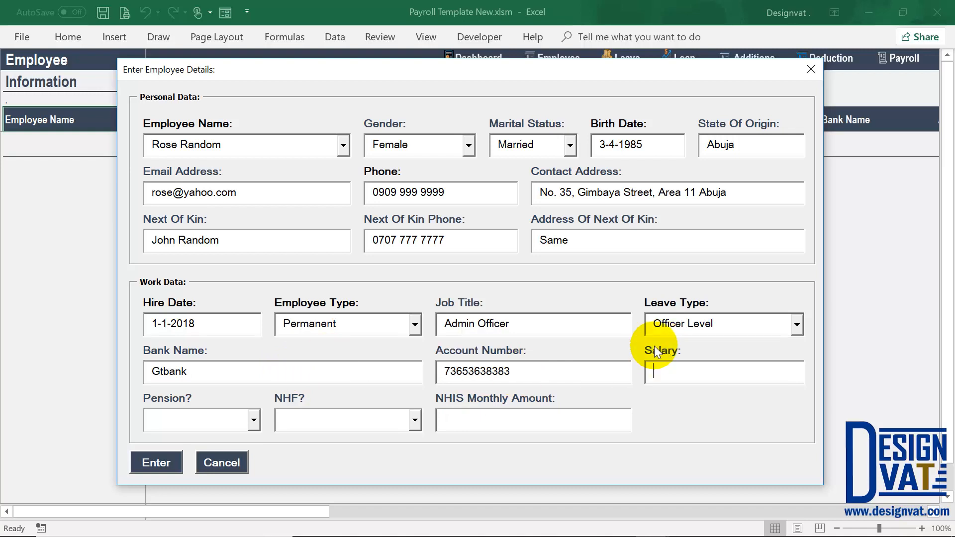
click(656, 370)
text(150000)
key(Tab)
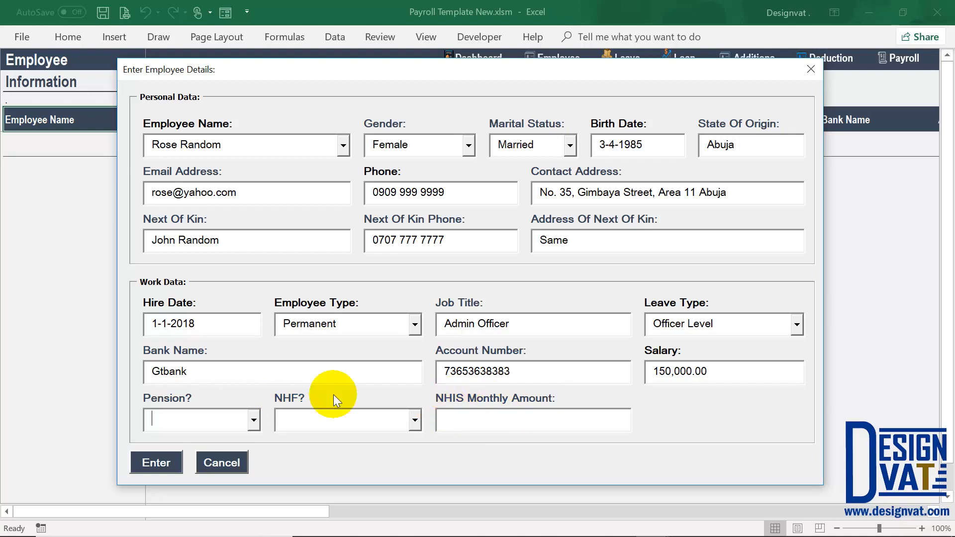
- Set both Pension and NHF to Yes
click(254, 422)
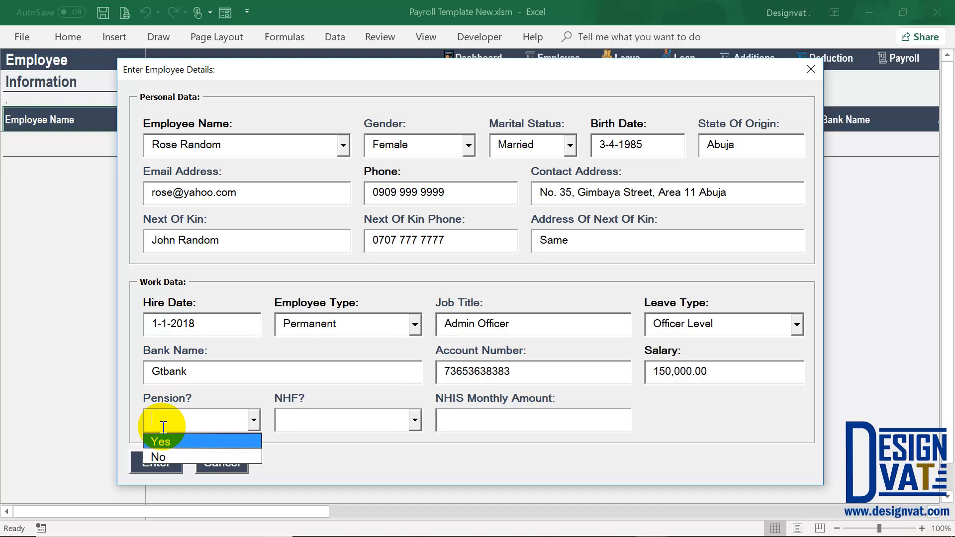
drag(712, 374, 639, 374)
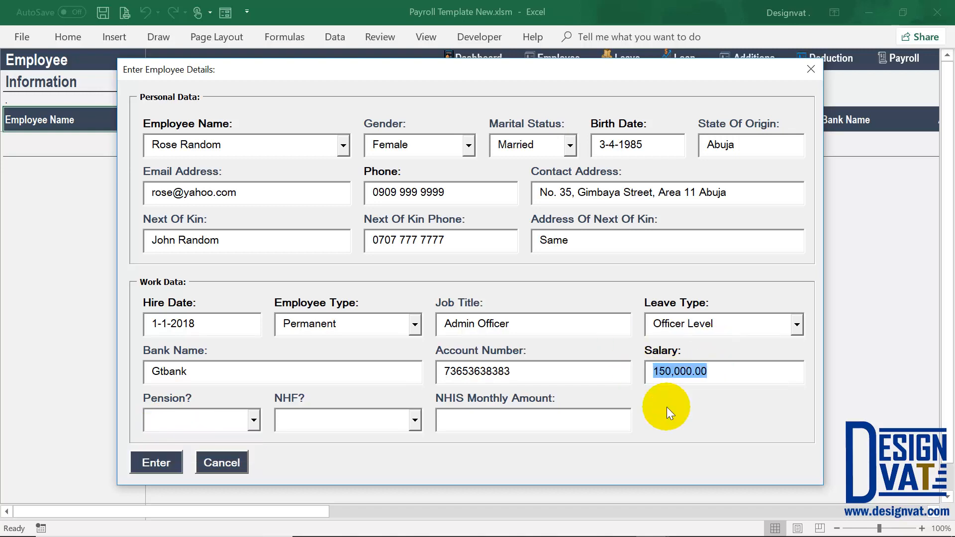
click(254, 421)
click(166, 440)
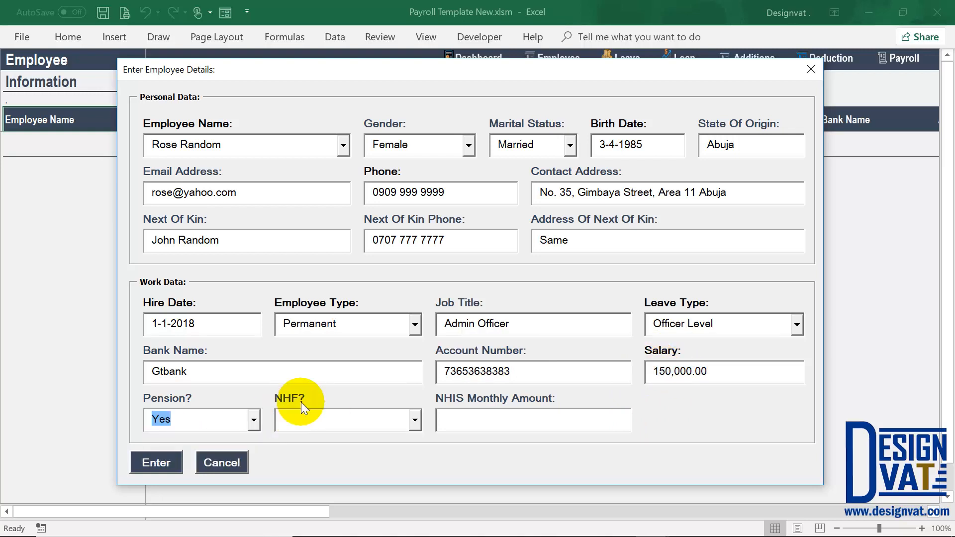
click(303, 416)
click(414, 421)
click(346, 441)
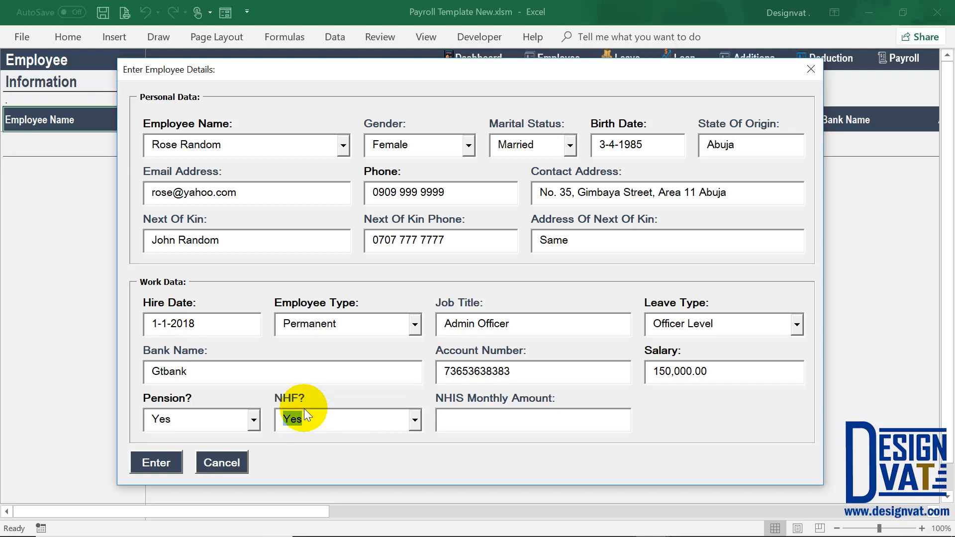
drag(714, 371, 653, 371)
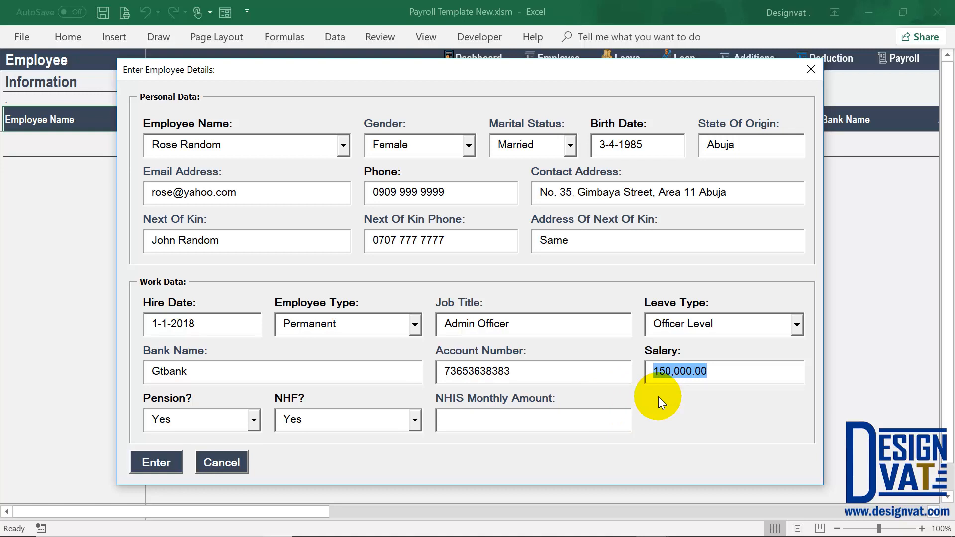
drag(313, 420, 281, 419)
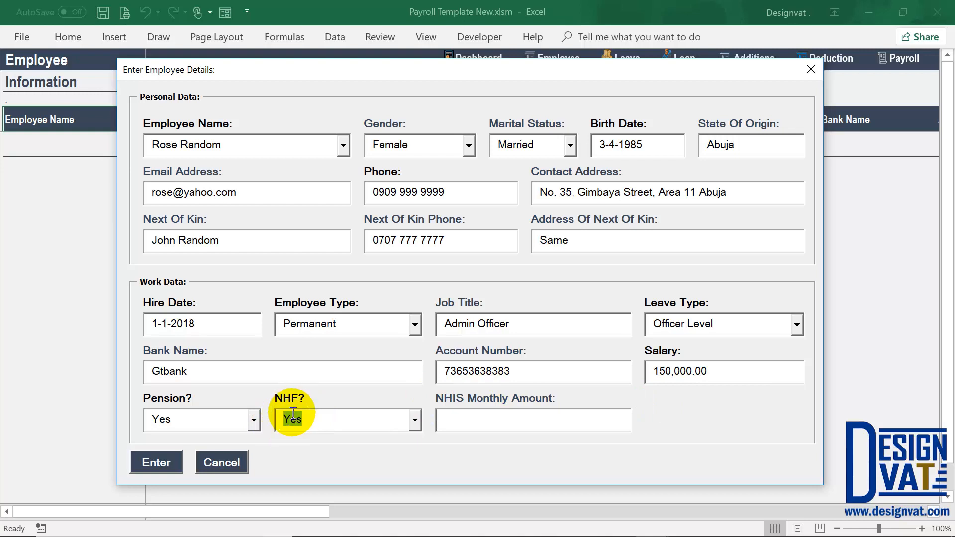
drag(187, 419, 150, 420)
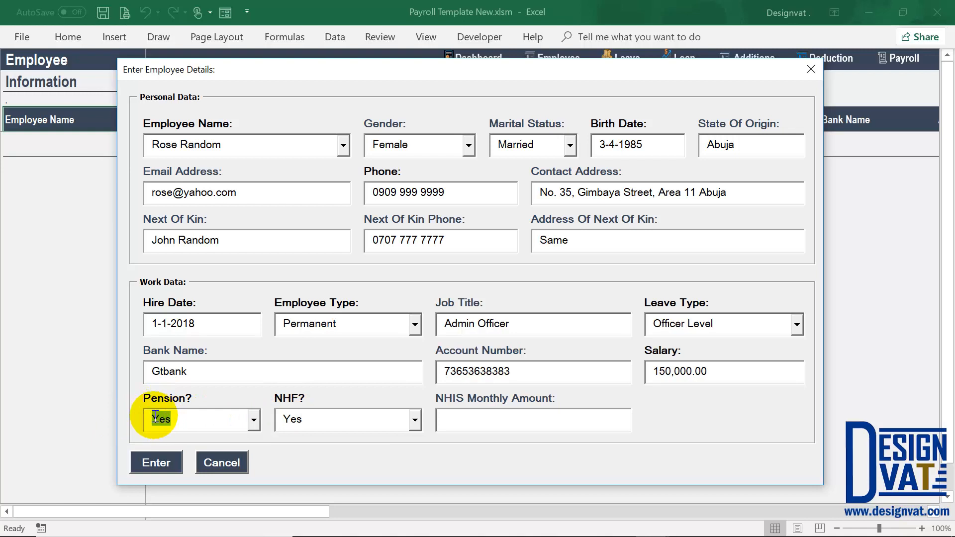
click(670, 369)
- Enter 1000 as the NHIS monthly amount
click(458, 420)
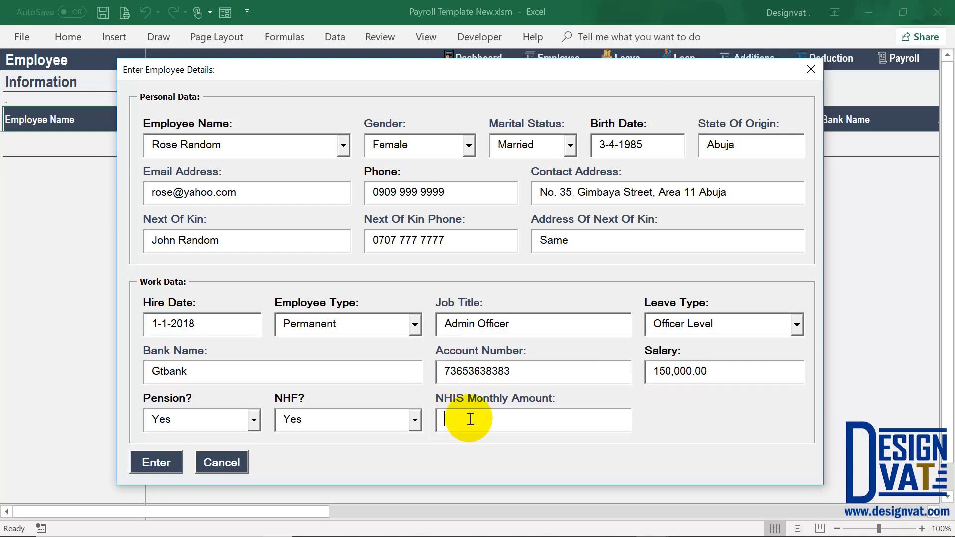
text(1000)
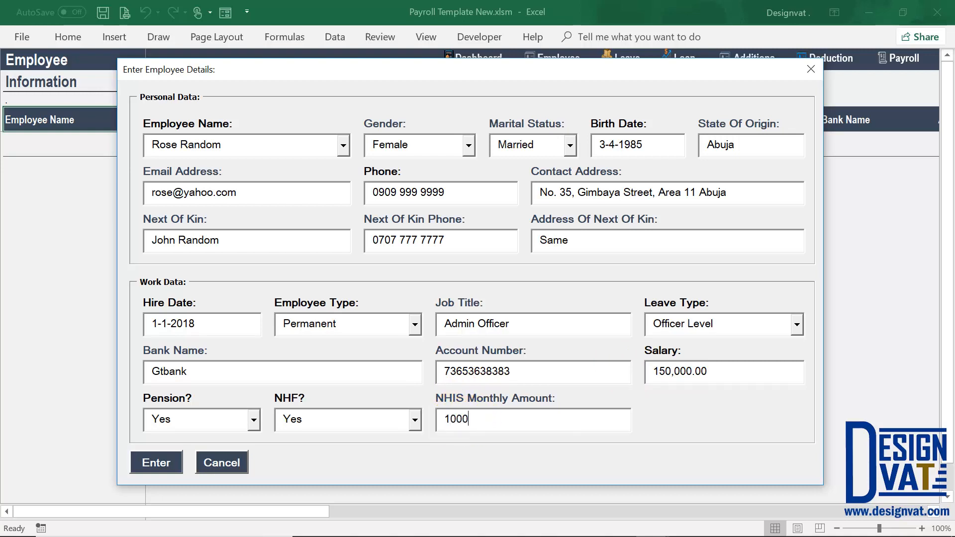
drag(486, 420, 430, 445)
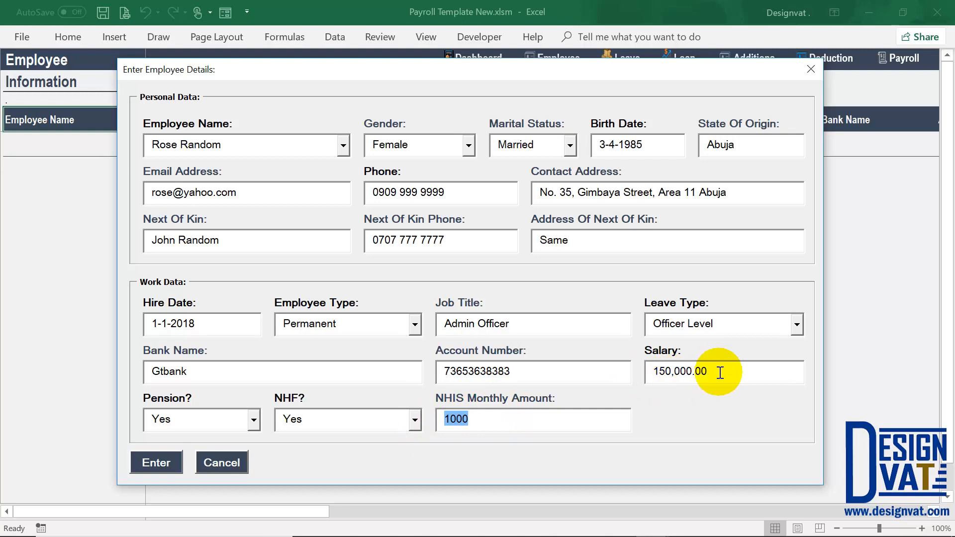
click(661, 375)
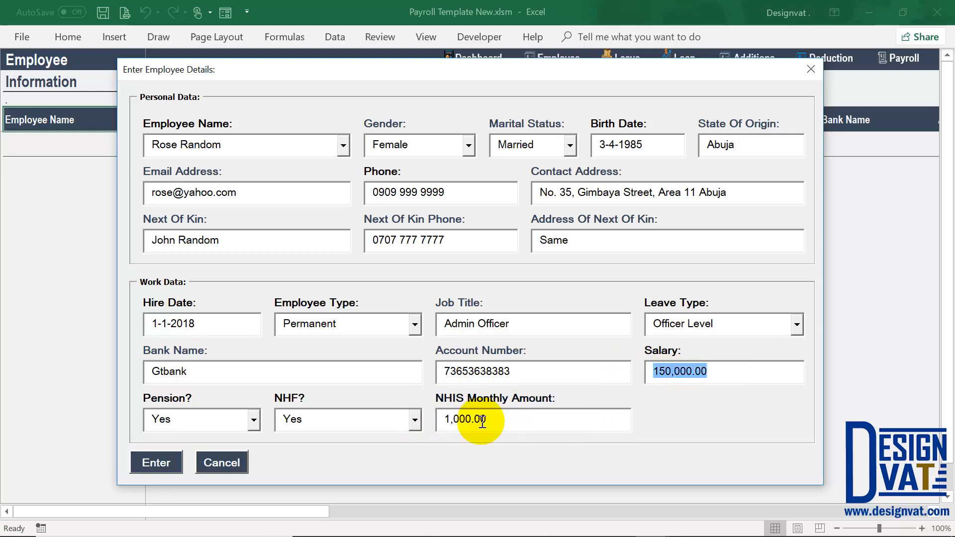
drag(499, 420, 394, 420)
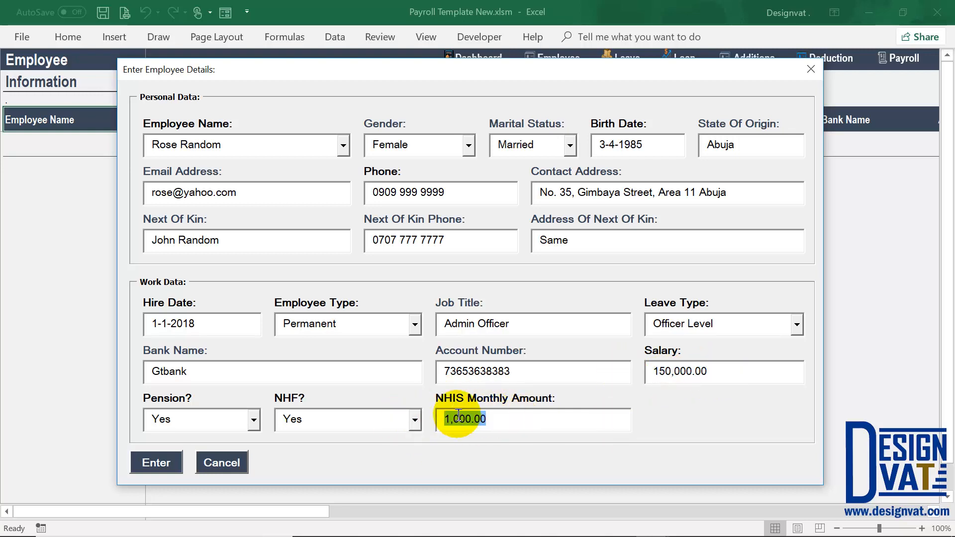
key(BackSpace)
text(1000)
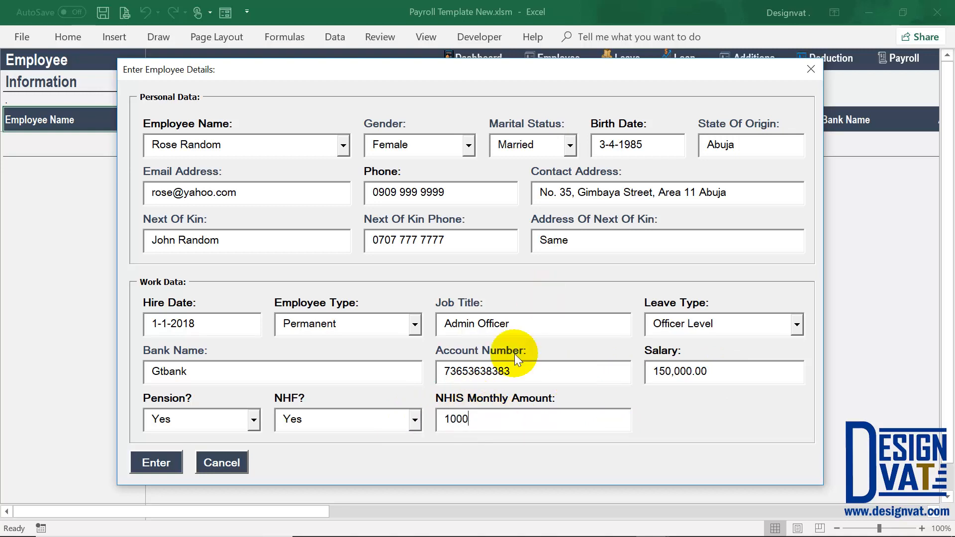
- Submit the form, acknowledge the Employee Added message, and select the new employee's name cell
click(162, 457)
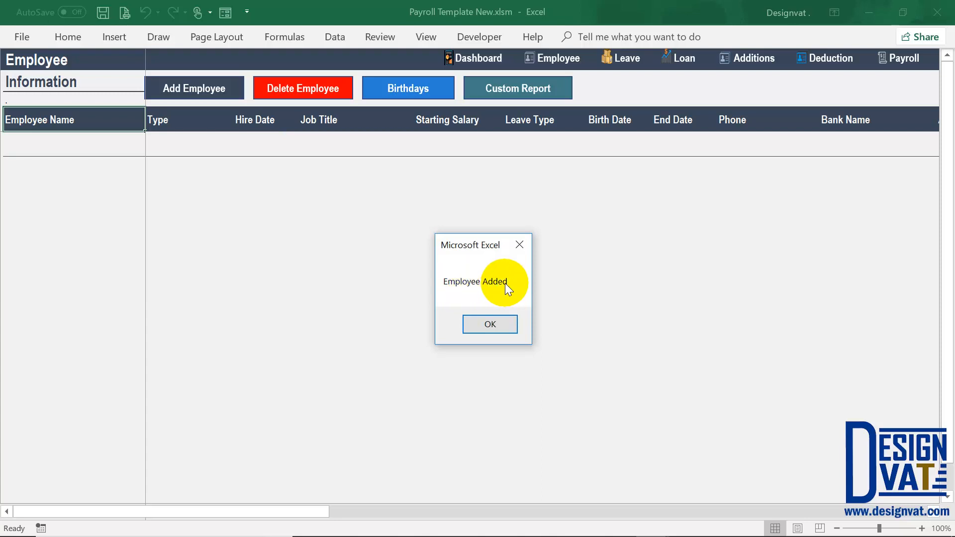
click(487, 323)
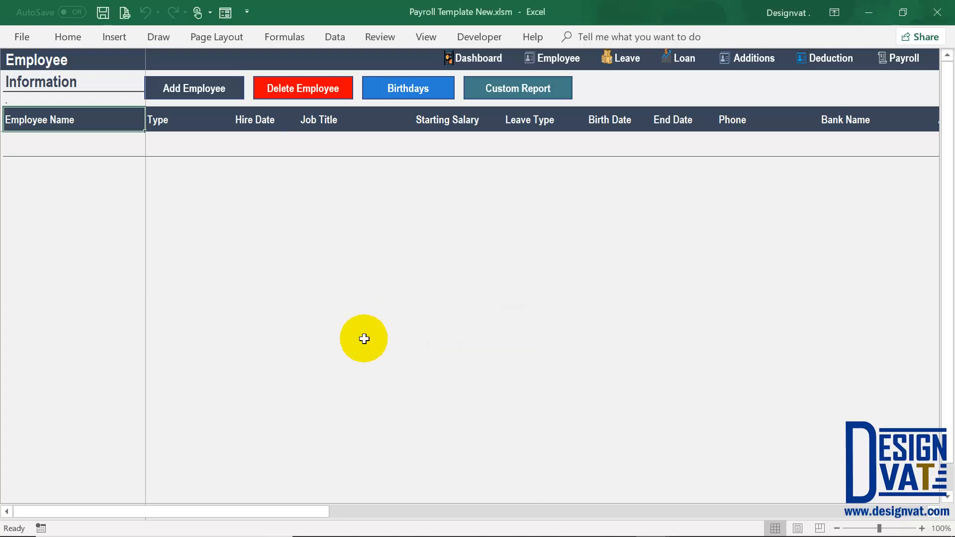
click(82, 143)
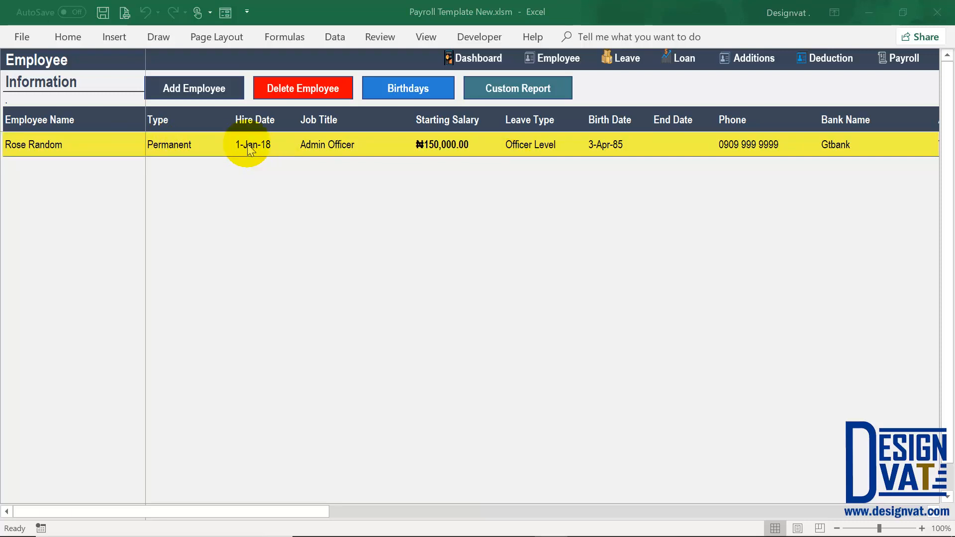
click(99, 143)
click(202, 144)
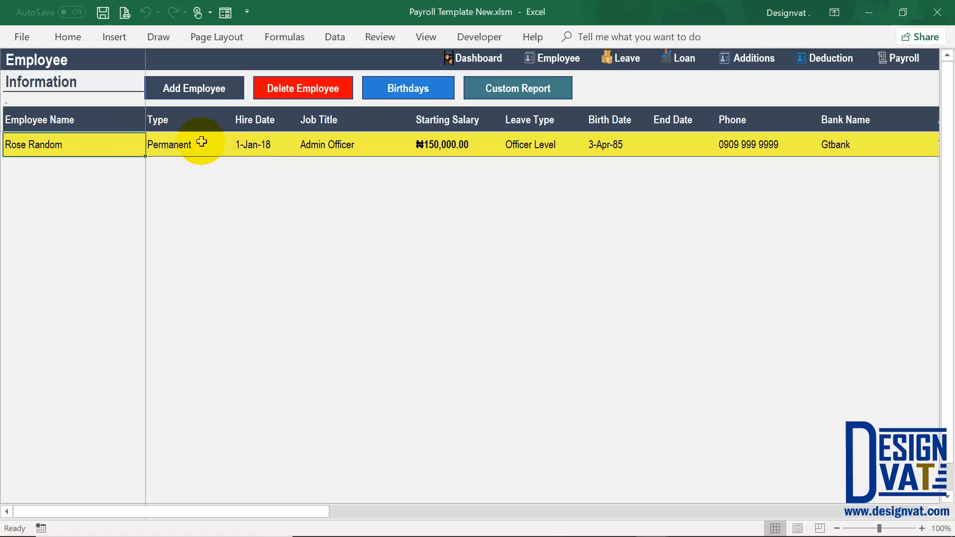
key(Right)
key(Right)
key(Right)
key(Right)
key(Tab)
key(Tab)
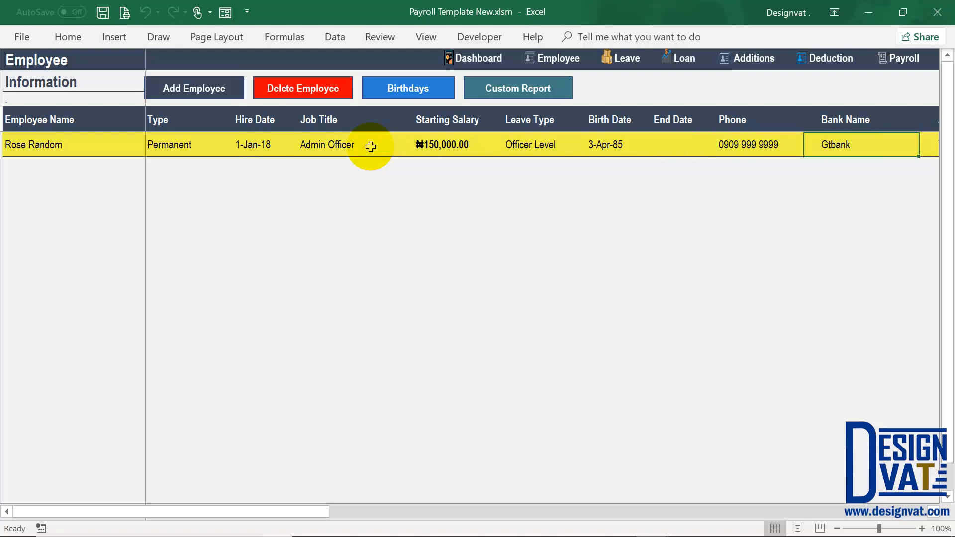
key(Tab)
key(Tab)
key(Tab)
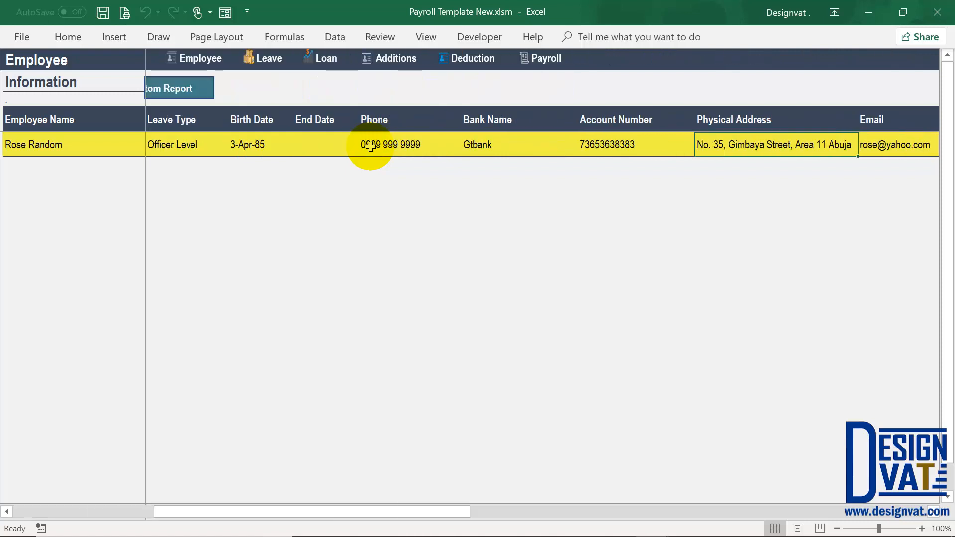
key(Tab)
key(Tab)
key(Tab)
key(Tab)
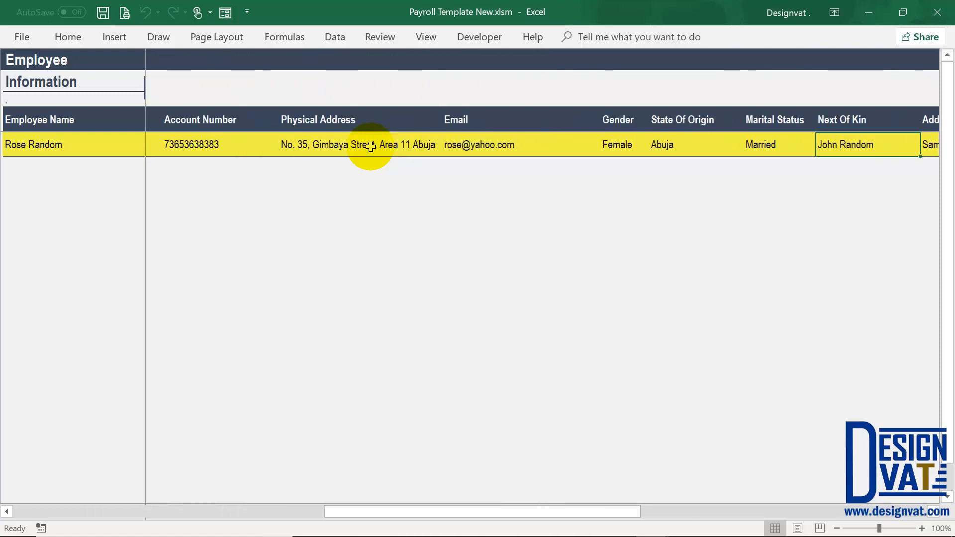
key(Tab)
key(Tab)
key(Tab)
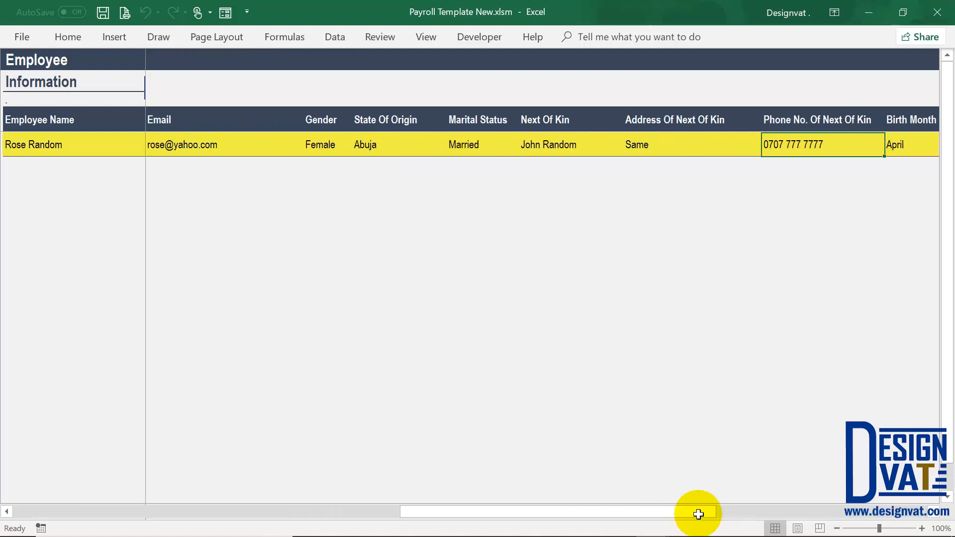
key(Tab)
drag(733, 511, 898, 507)
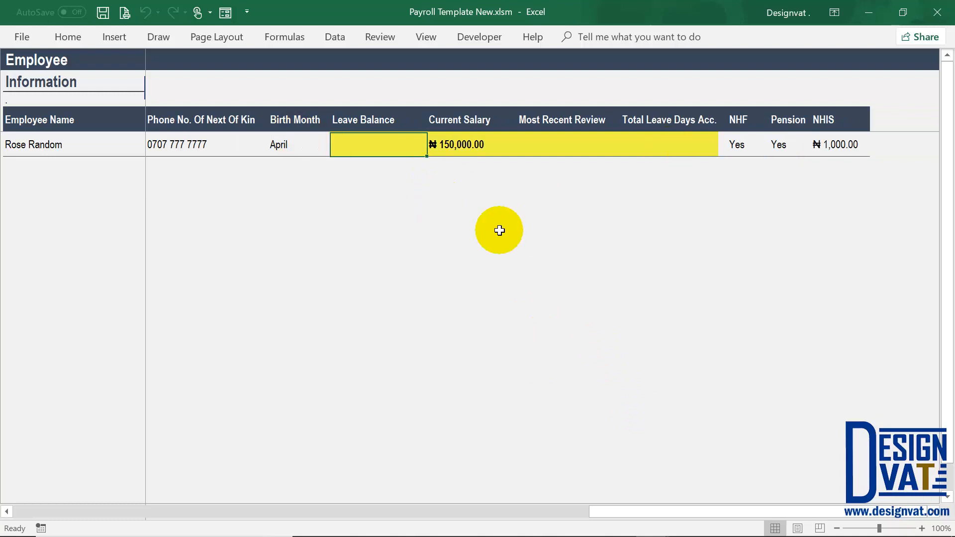
click(373, 118)
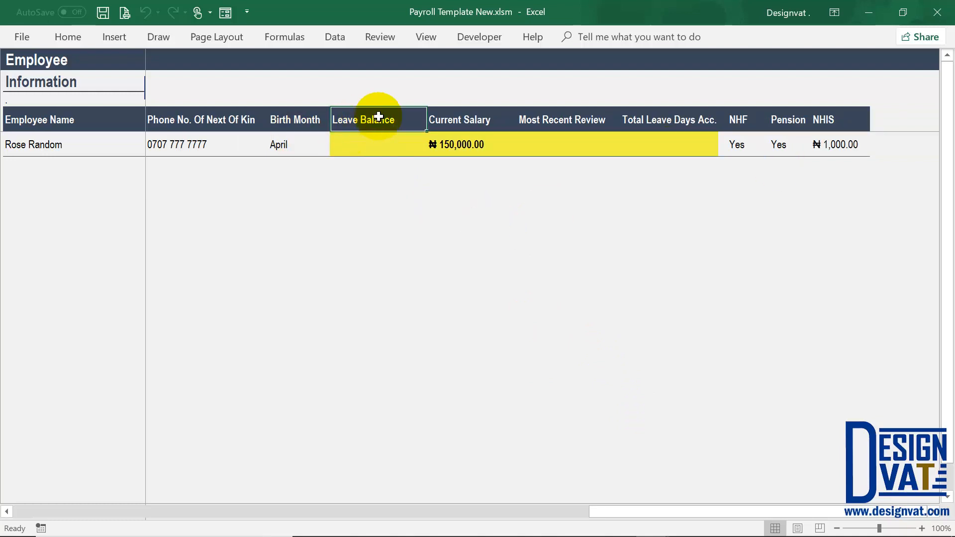
click(367, 141)
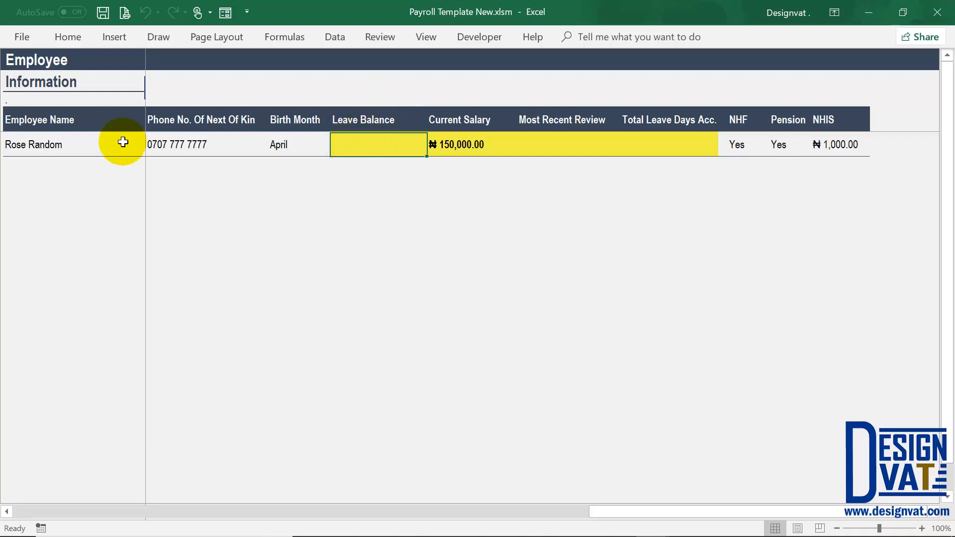
click(74, 144)
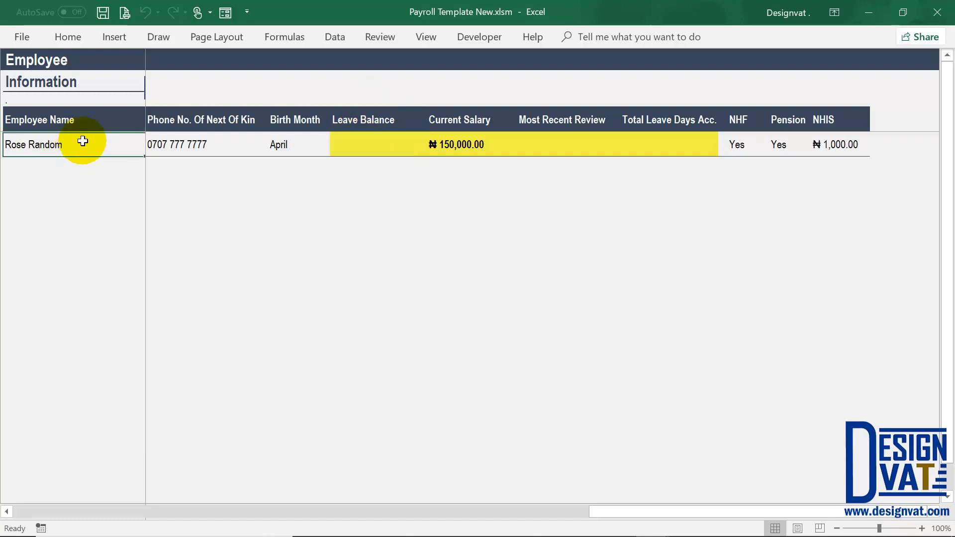
click(466, 145)
drag(458, 117, 455, 143)
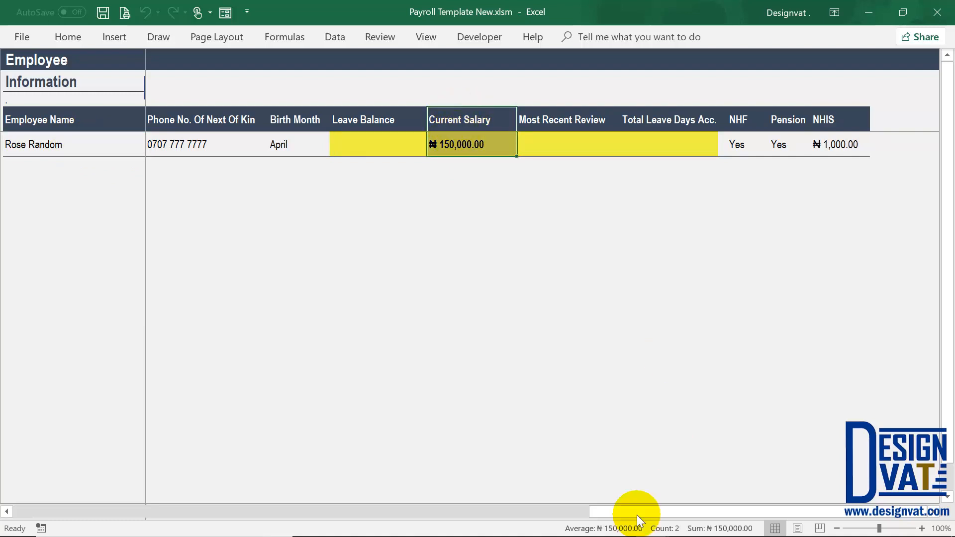
drag(610, 507, 58, 506)
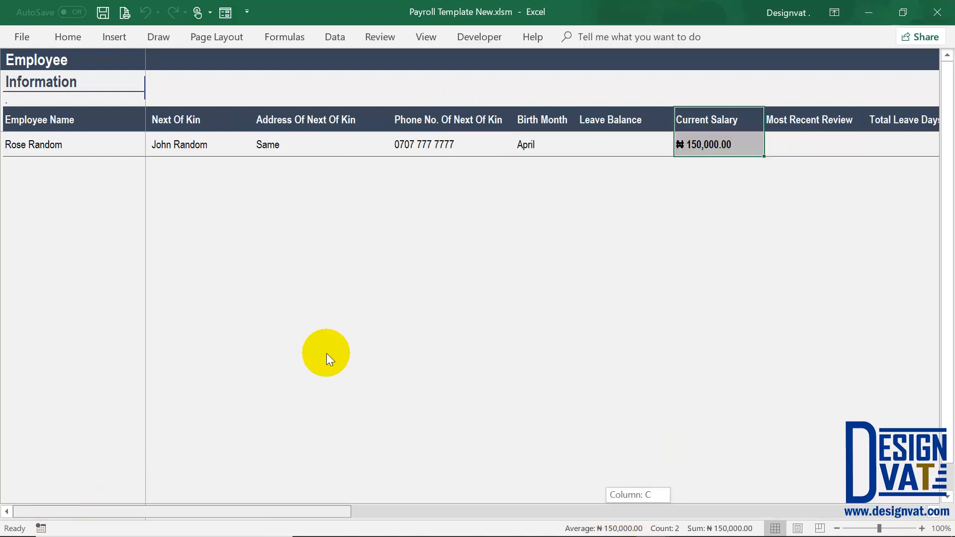
drag(459, 121, 452, 144)
click(273, 151)
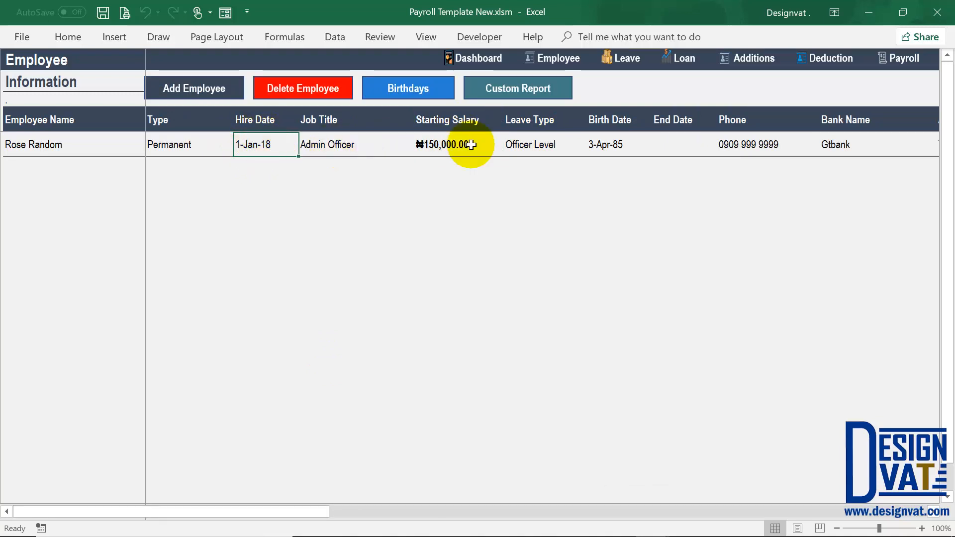
click(445, 151)
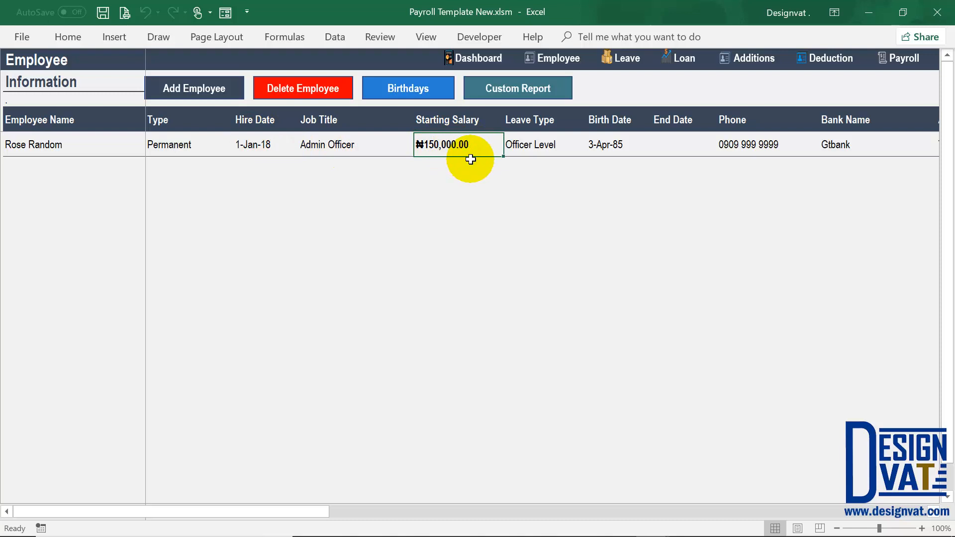
drag(316, 513, 461, 136)
click(456, 122)
drag(561, 122, 566, 143)
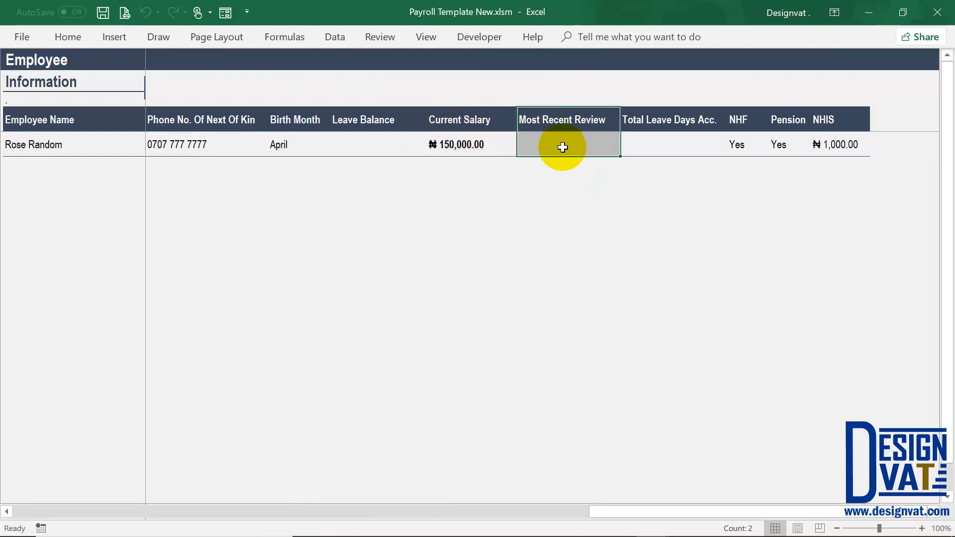
click(562, 147)
drag(733, 144, 836, 145)
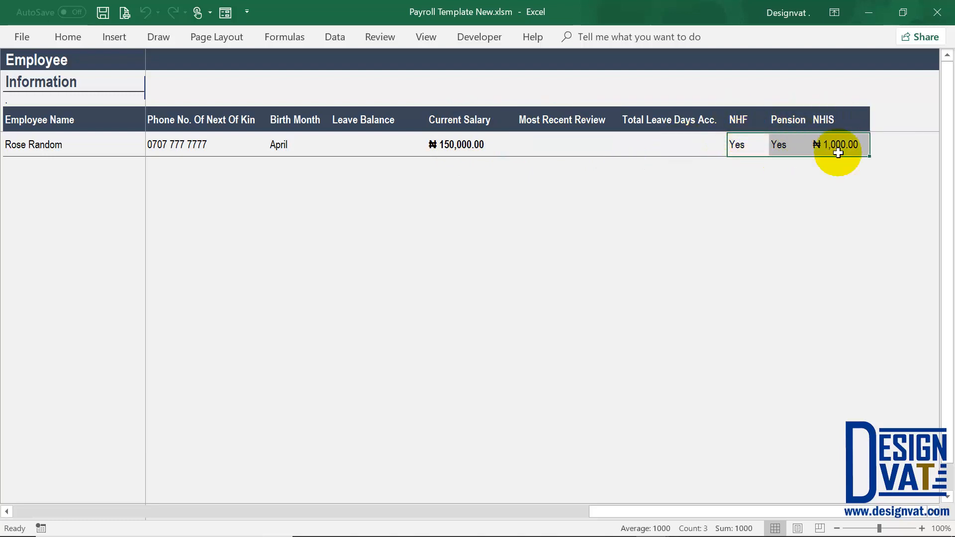
click(836, 150)
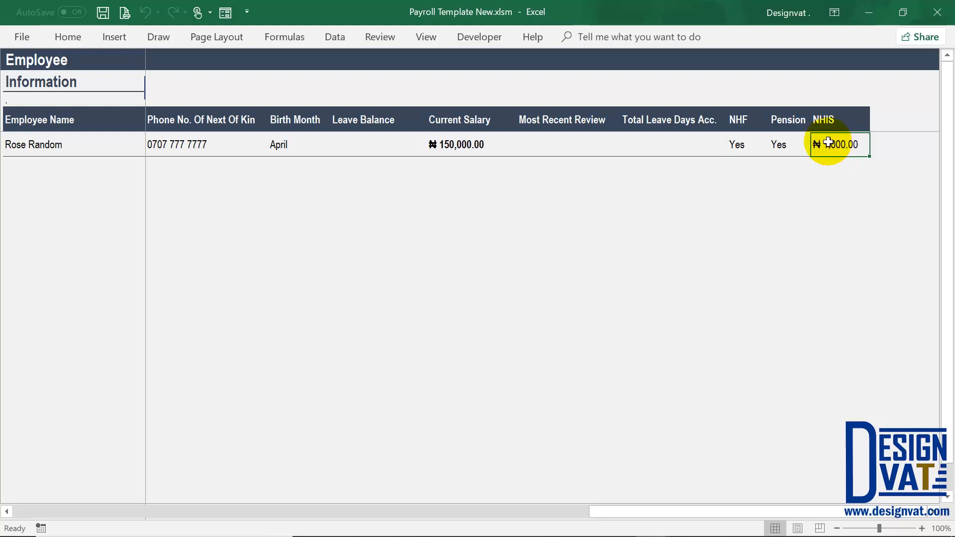
drag(535, 516, 22, 508)
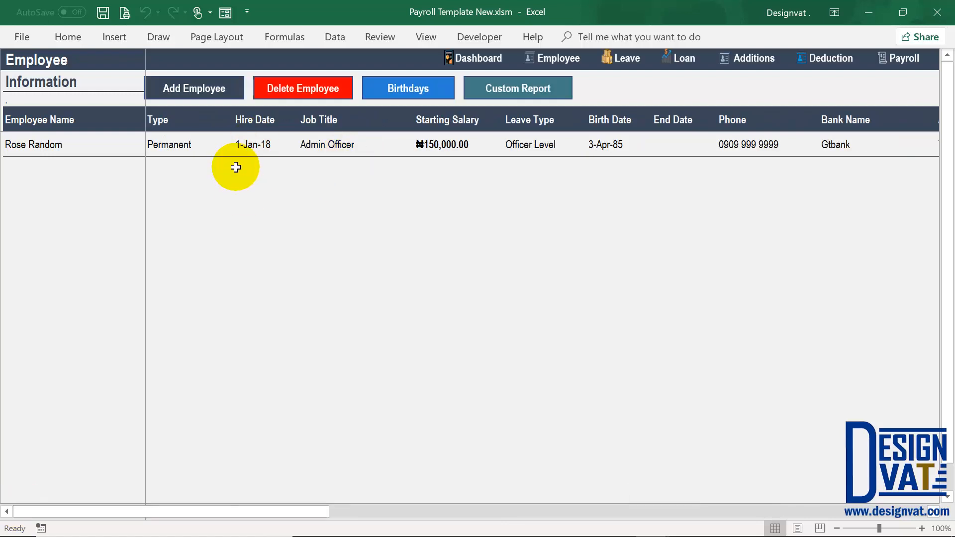
click(207, 89)
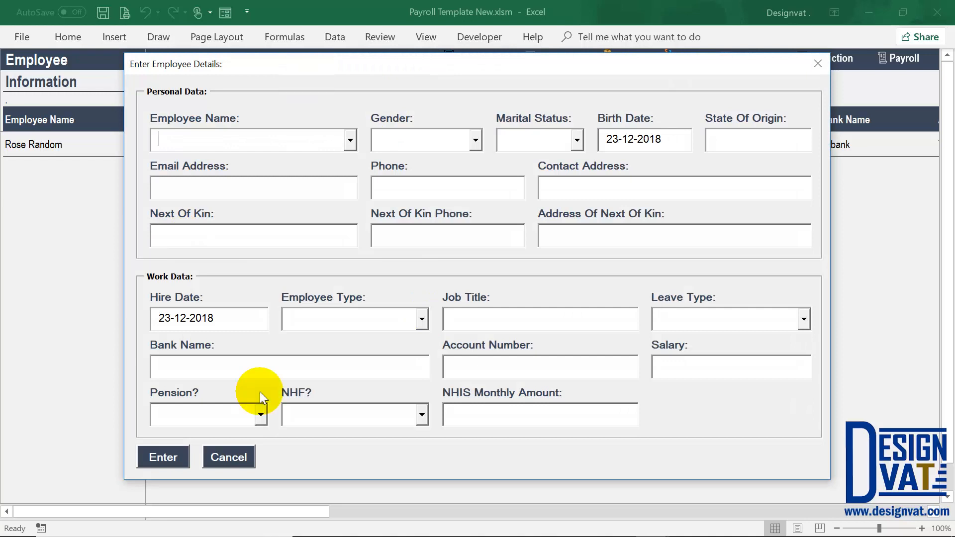
click(222, 458)
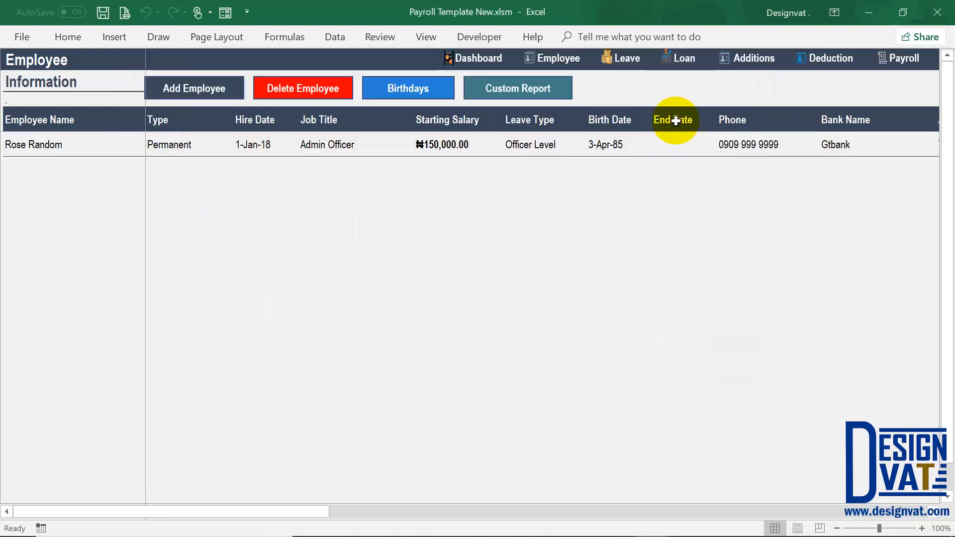
click(676, 144)
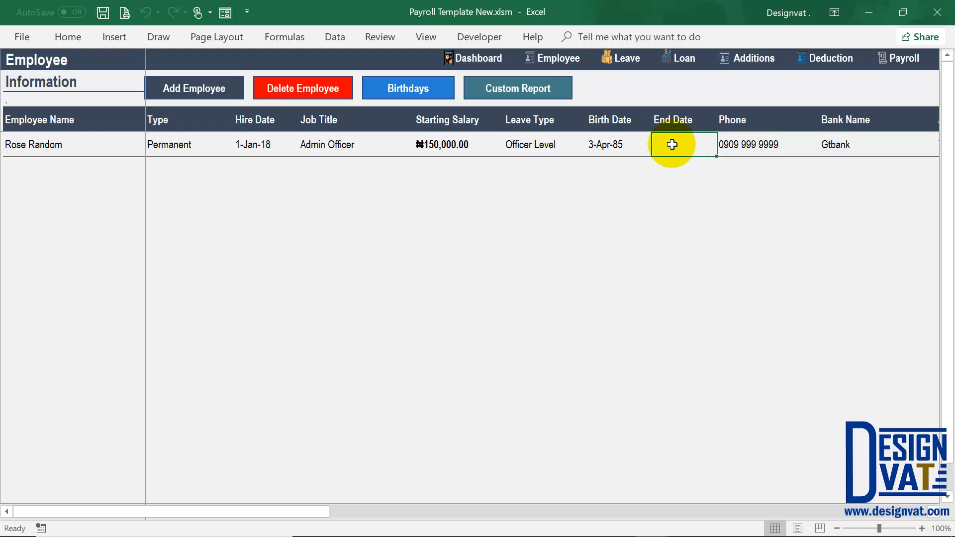
drag(674, 122, 675, 142)
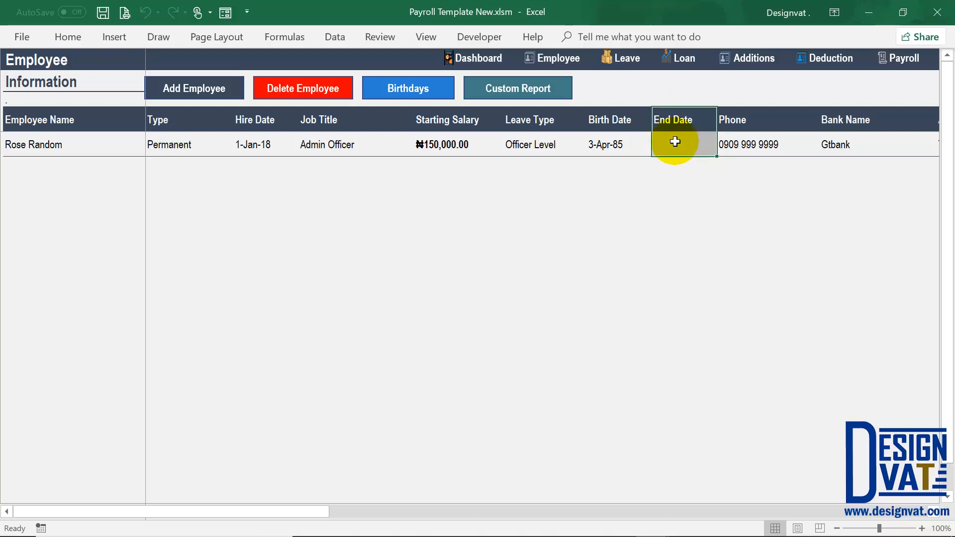
click(671, 138)
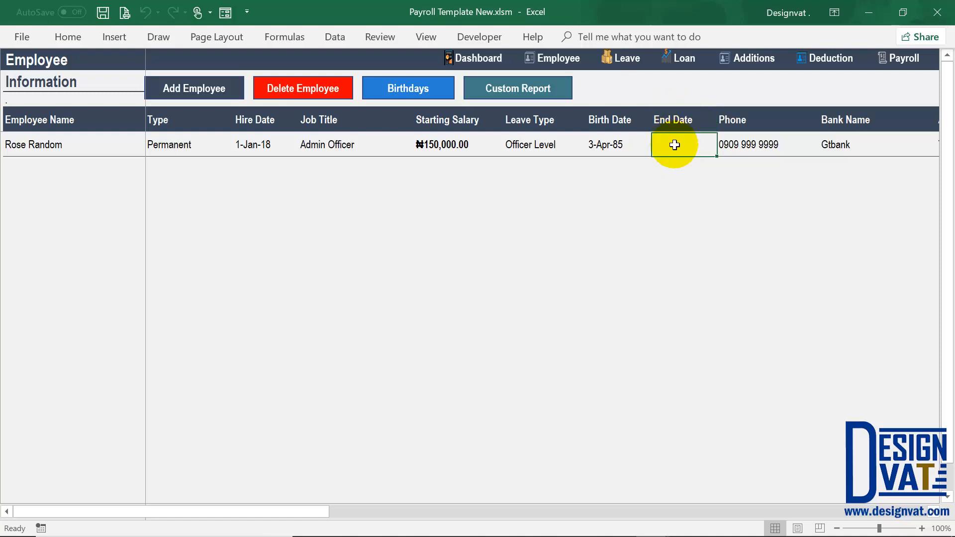
click(50, 137)
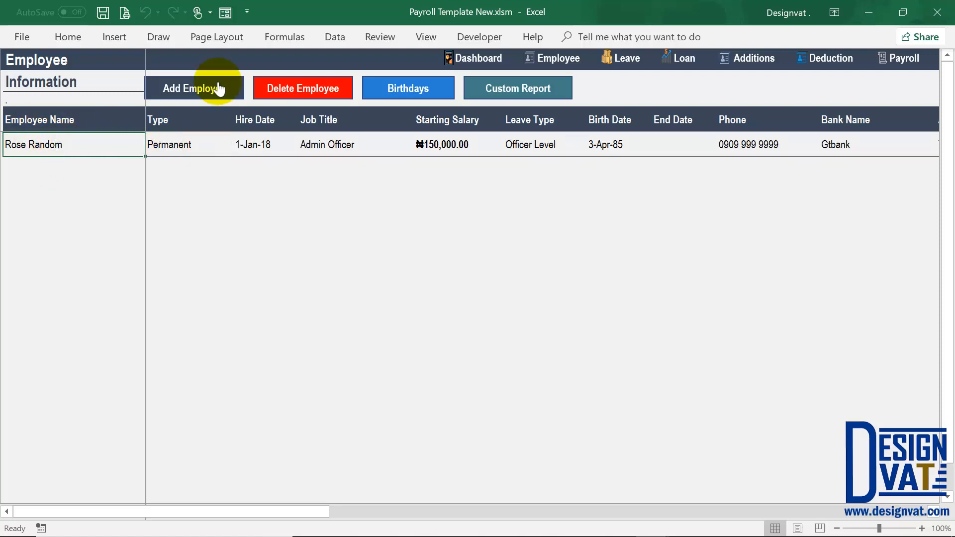
- Open a blank employee form and submit it empty so required fields turn pink
click(201, 90)
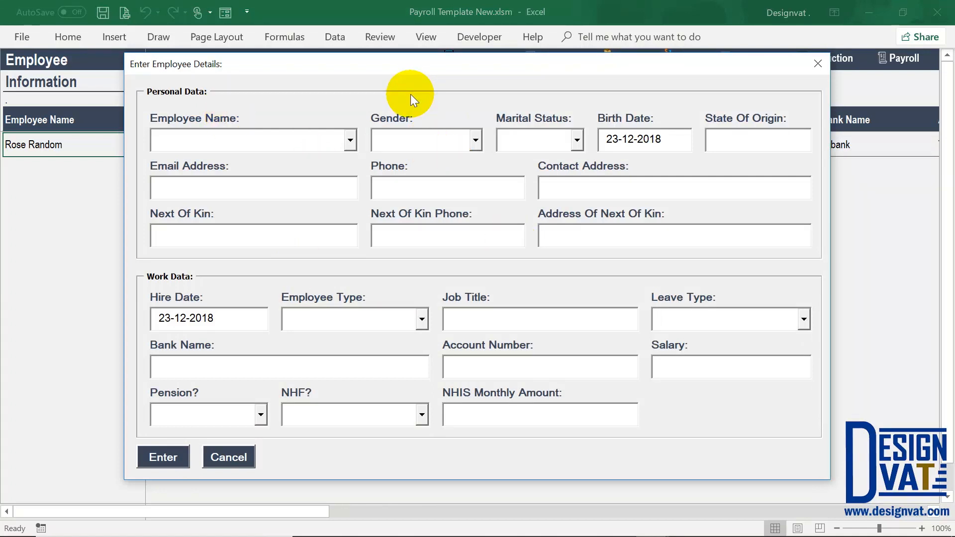
click(312, 130)
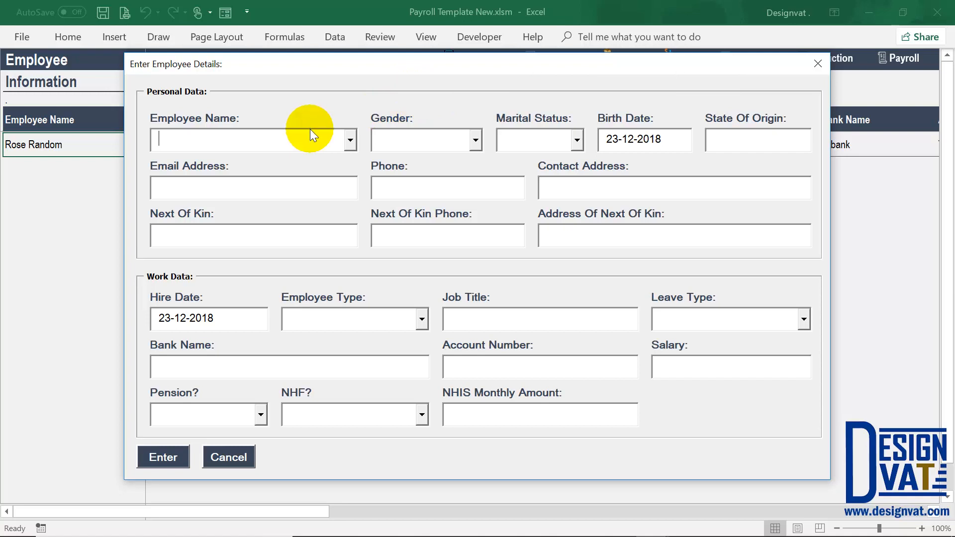
click(204, 234)
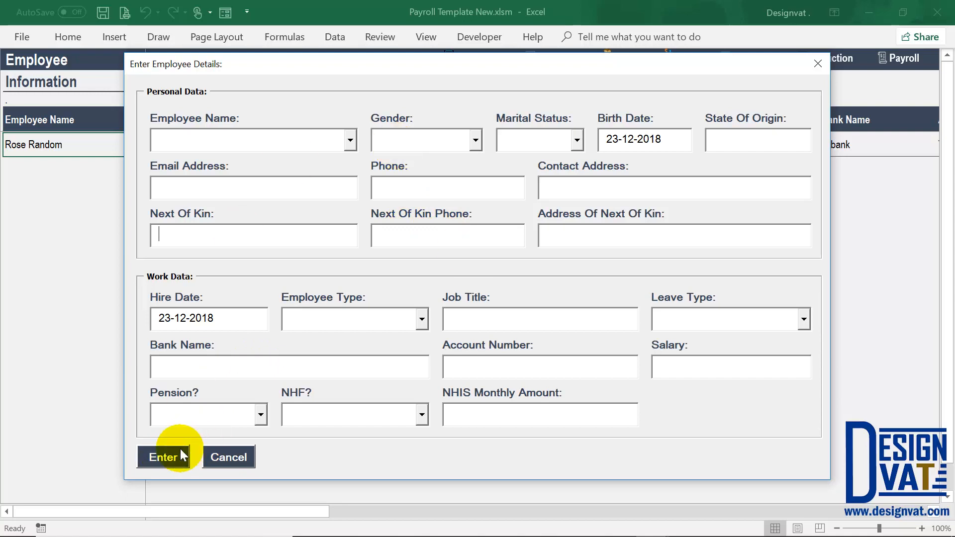
click(165, 459)
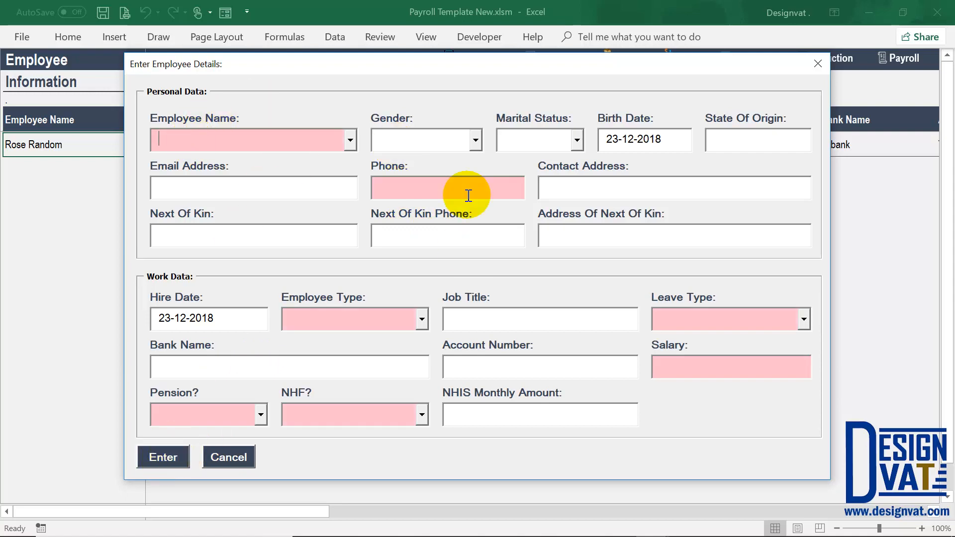
click(676, 373)
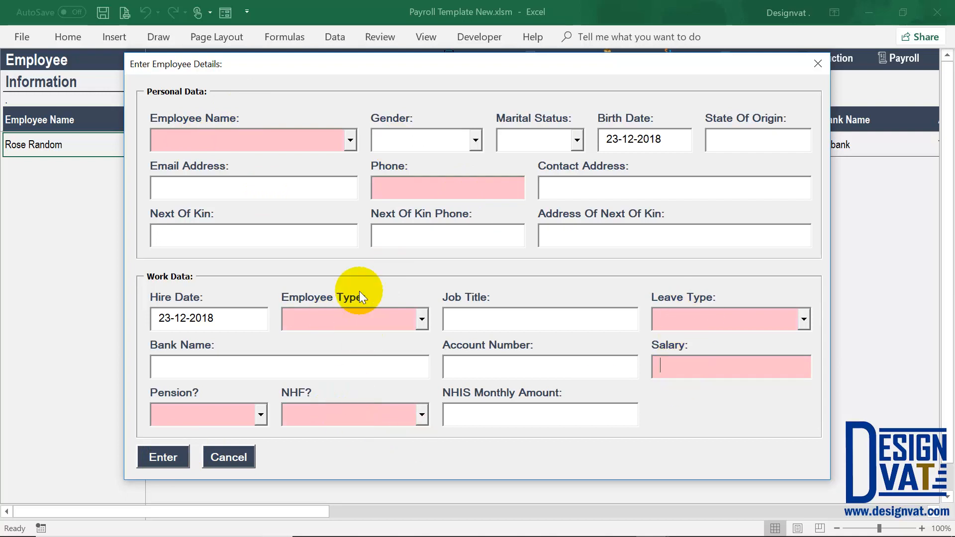
click(160, 448)
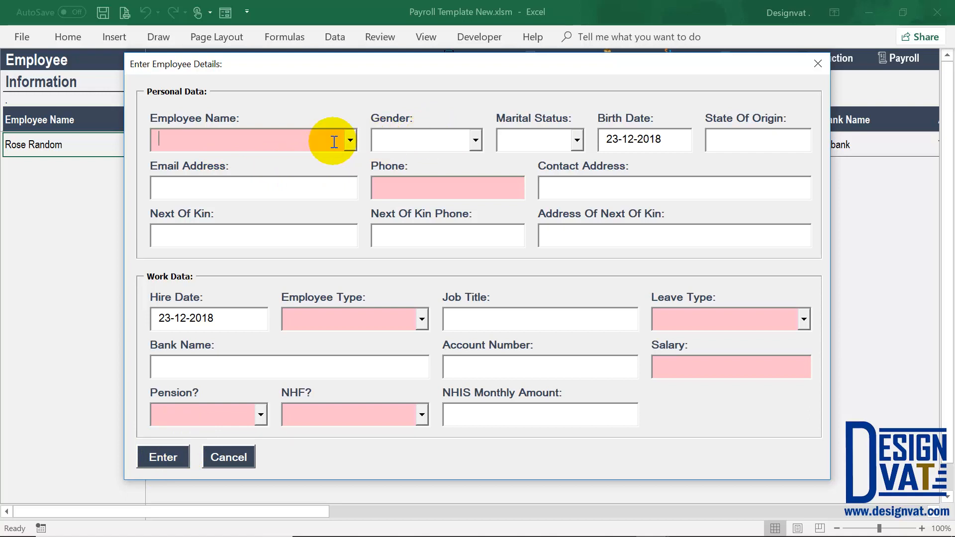
- Enter the employee's name and choose Permanent as the employee type
text(Joh)
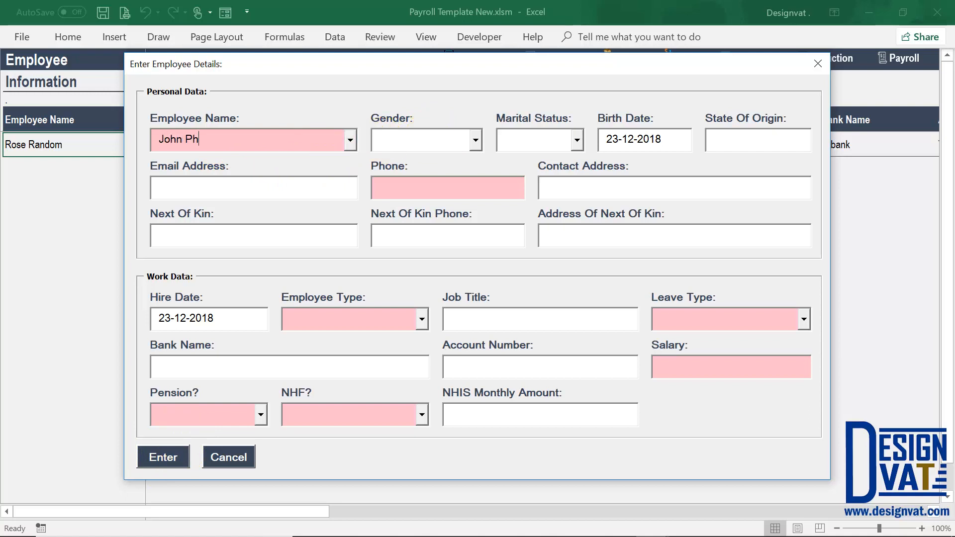
text(n Ph)
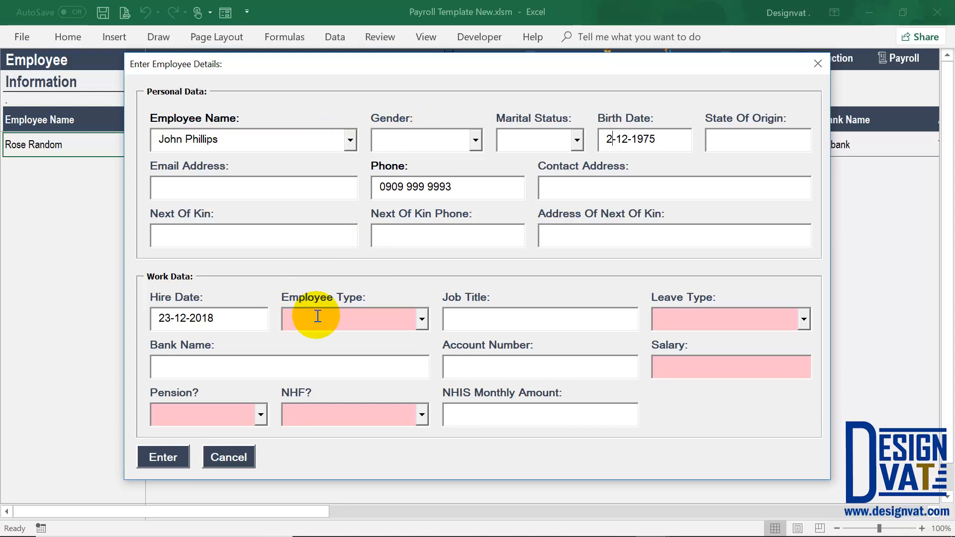
click(315, 317)
click(422, 320)
click(390, 339)
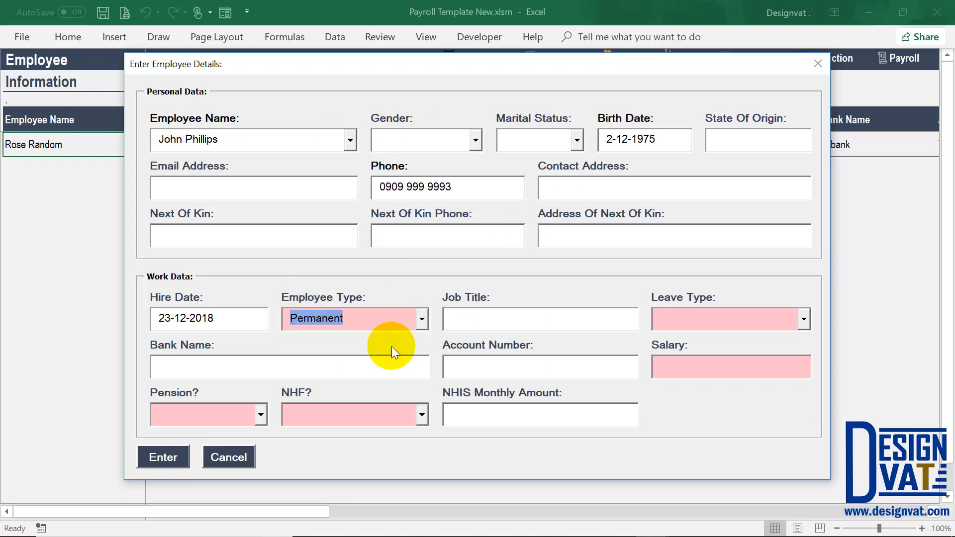
- Change the hire date to 1-4-2017
drag(170, 319, 154, 320)
text(1)
click(180, 320)
key(BackSpace)
key(BackSpace)
text(4)
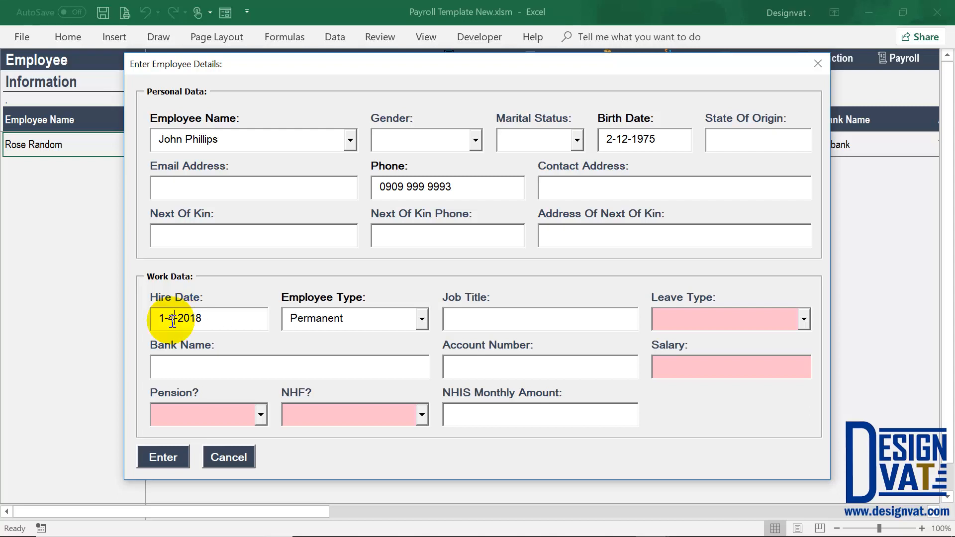
click(203, 319)
key(BackSpace)
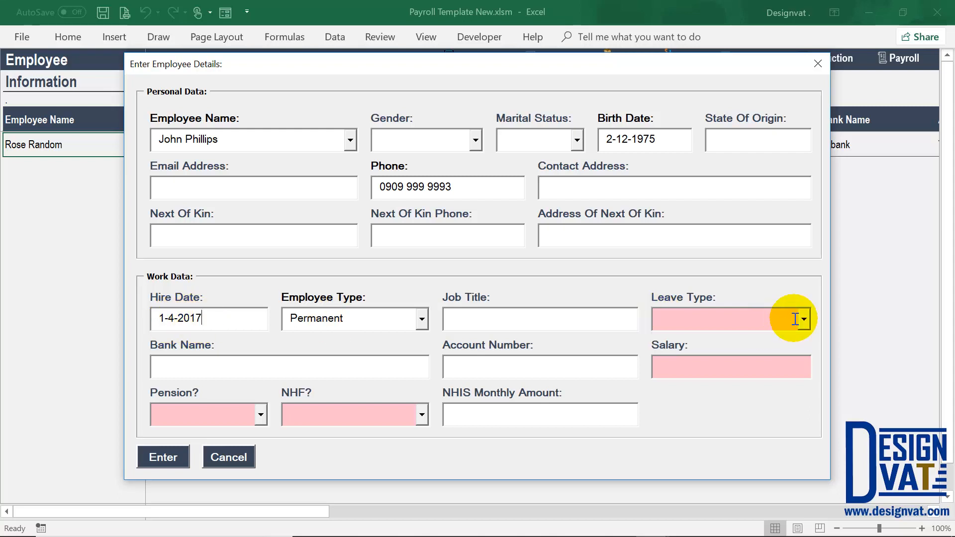
- Choose leave type Manager Level and enter salary 300000
click(701, 355)
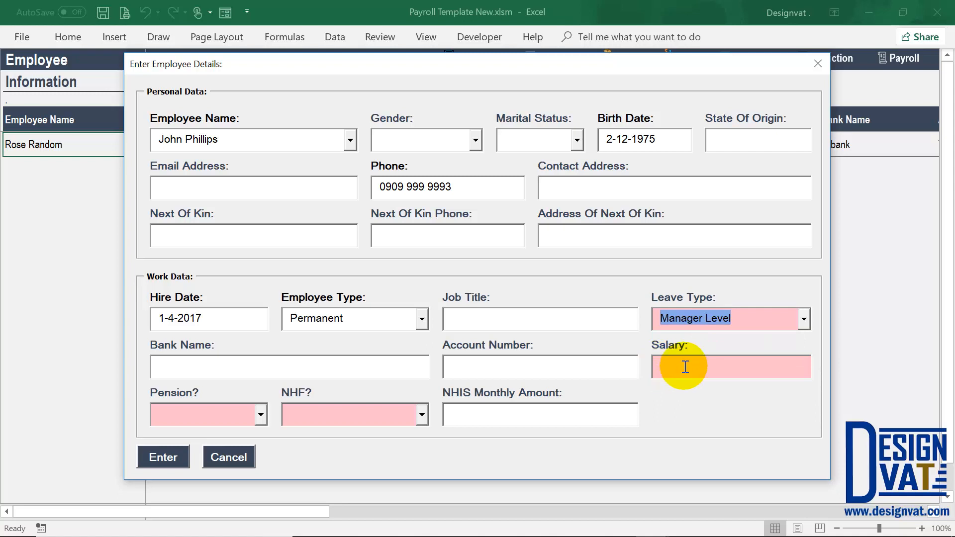
click(686, 368)
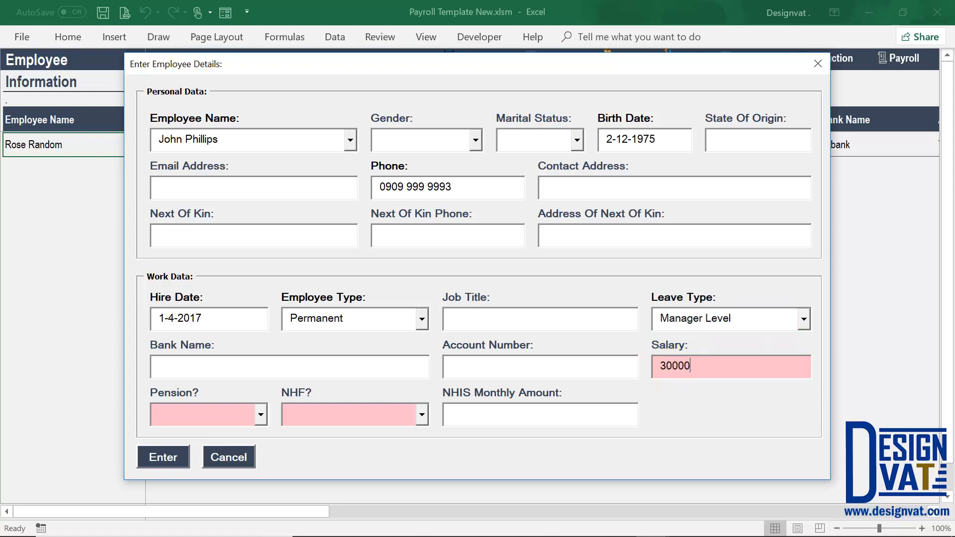
text(300000)
key(Tab)
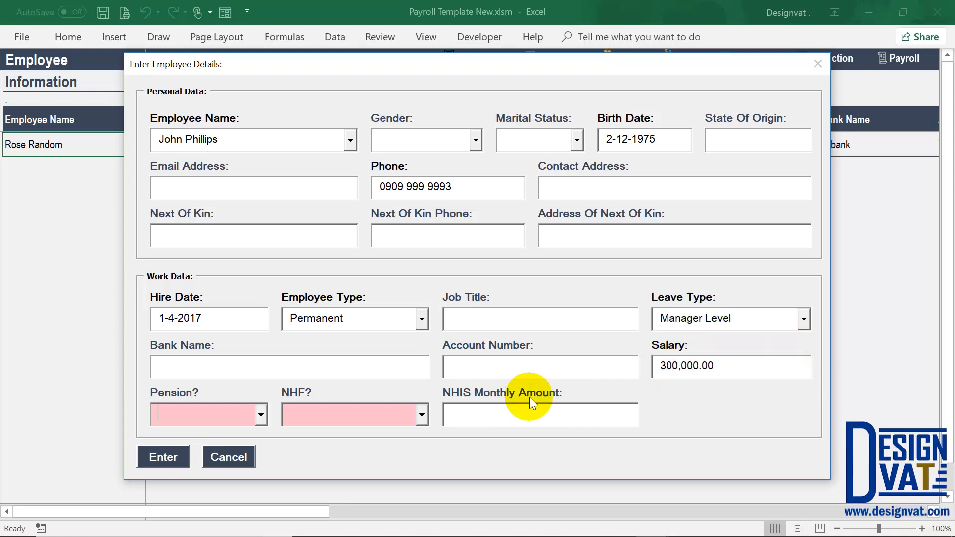
- Set Pension and NHF to Yes, NHIS monthly amount 5000, and submit the employee
click(257, 416)
key(Return)
click(422, 415)
click(367, 436)
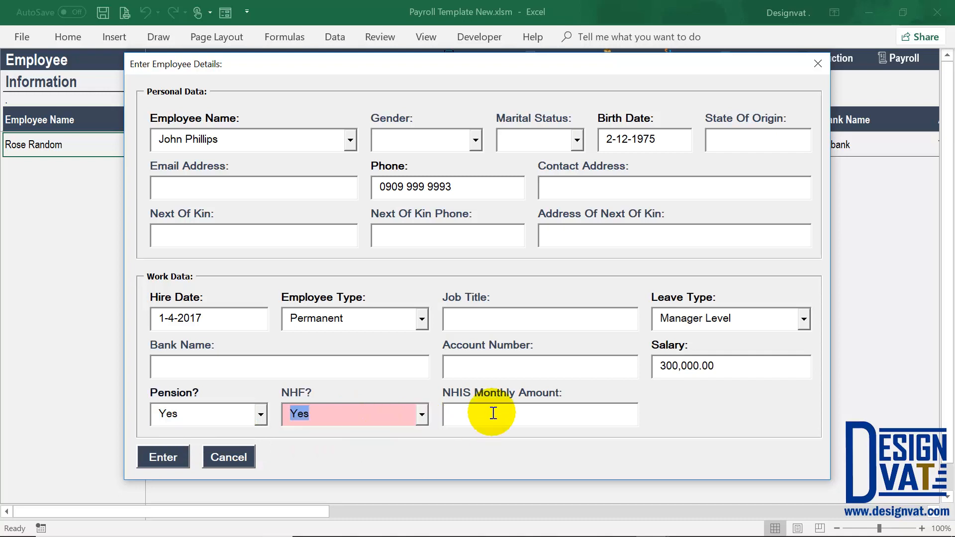
click(493, 413)
text(5000)
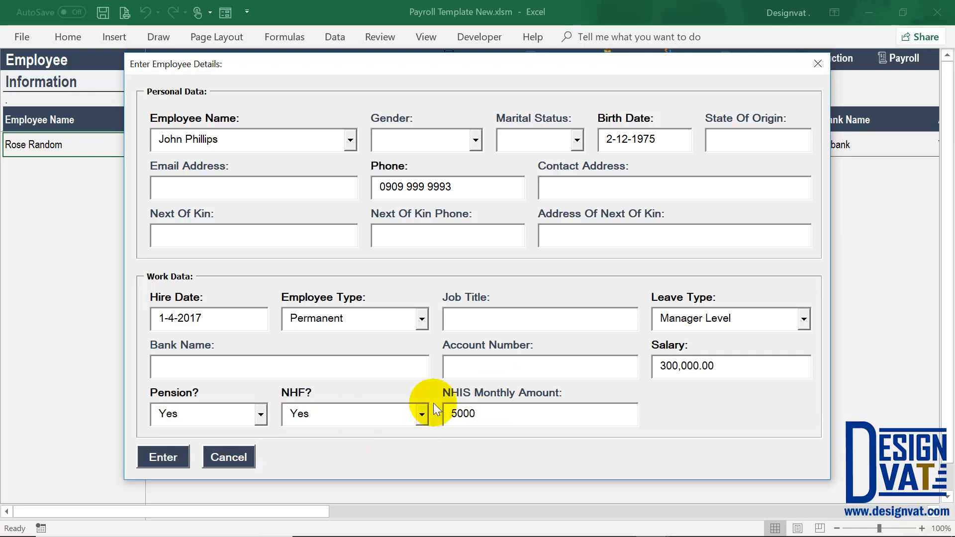
click(163, 457)
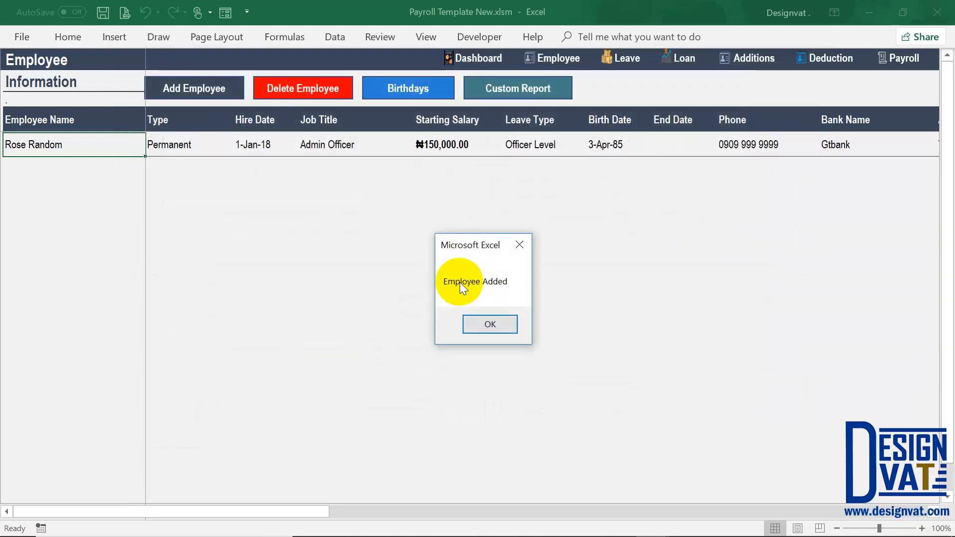
- Dismiss the confirmation, select the new employee's row, and scroll right to its Leave Balance column
click(480, 330)
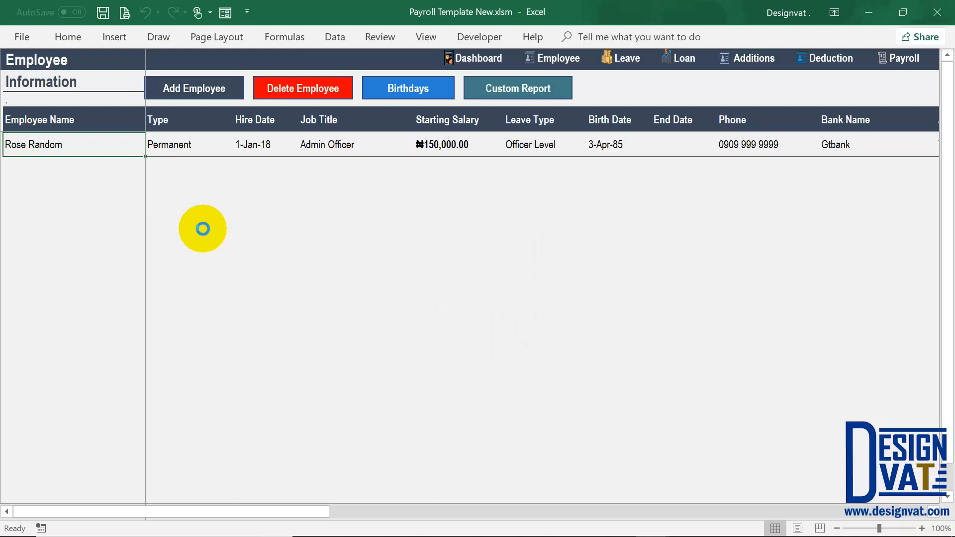
click(72, 143)
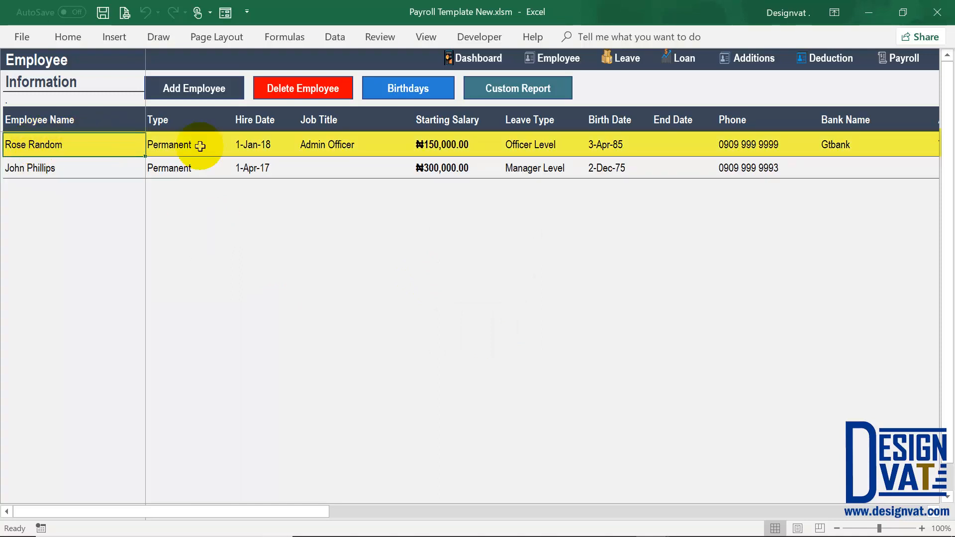
click(92, 172)
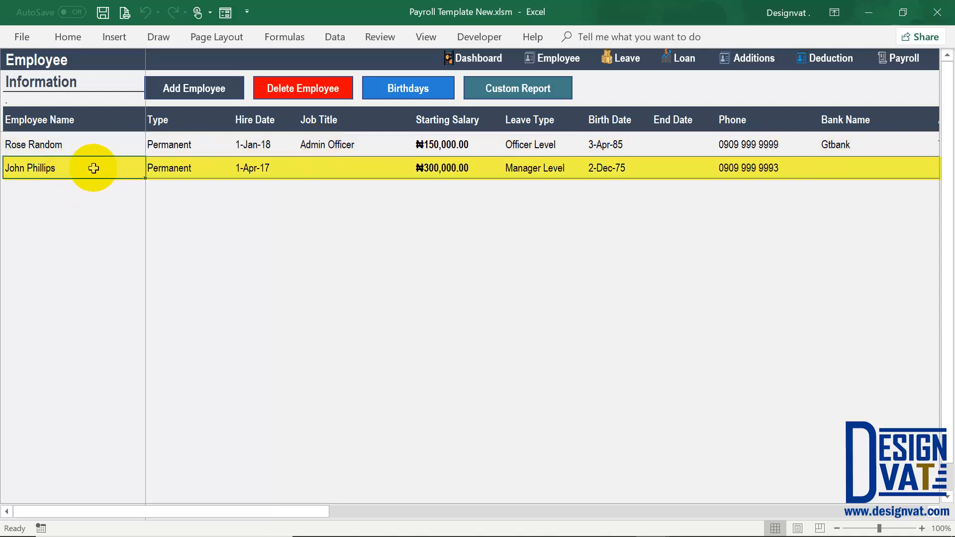
click(249, 167)
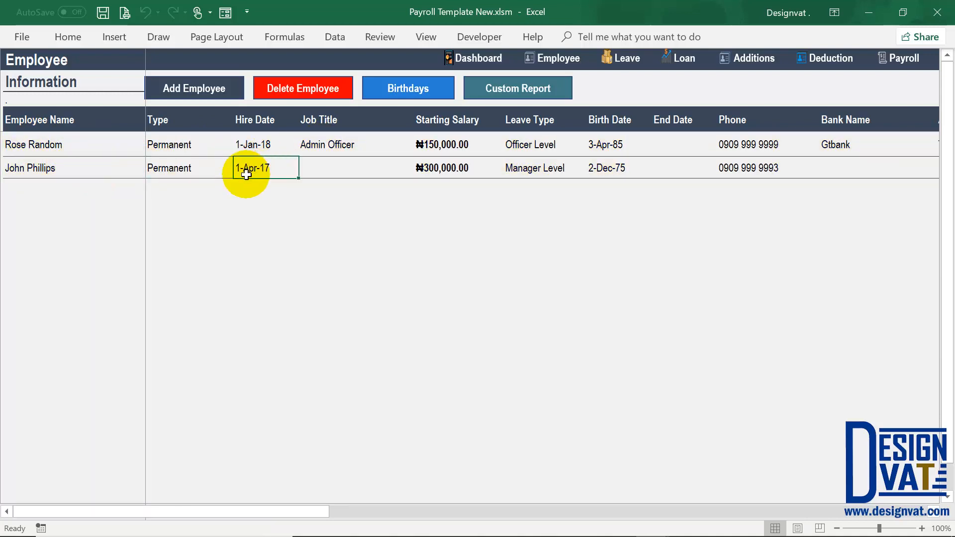
drag(319, 512, 863, 497)
- Set the second employee's Leave Balance cell to 14, checking Total Leave Days Acc., then scroll back left
scroll(357, 252, right, 1)
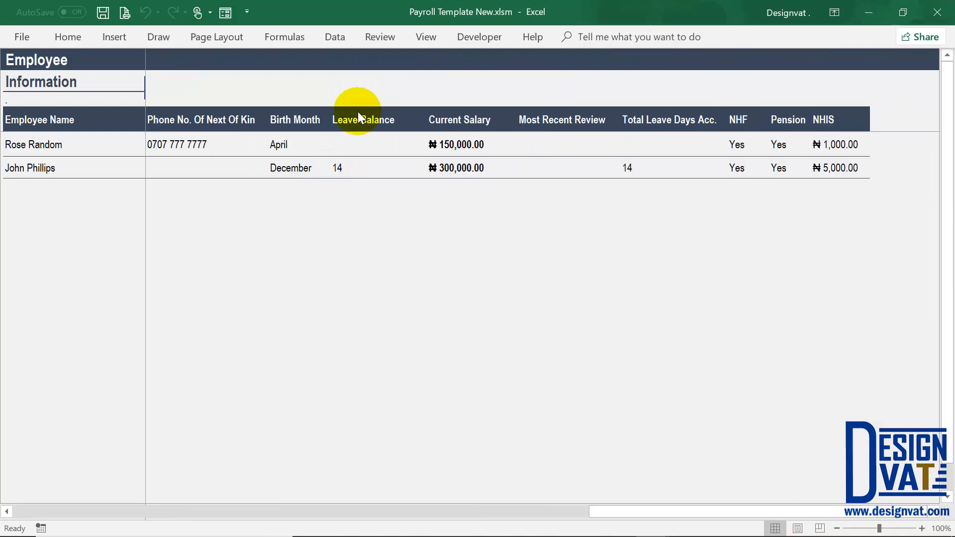
click(356, 121)
click(344, 166)
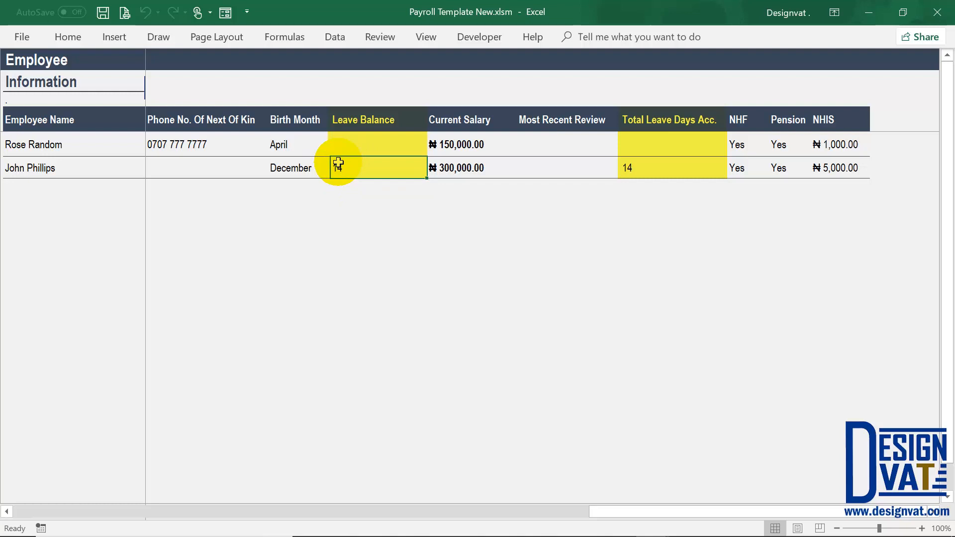
mouse_move(348, 122)
mouse_down()
mouse_move(348, 171)
mouse_move(346, 160)
mouse_up()
click(355, 164)
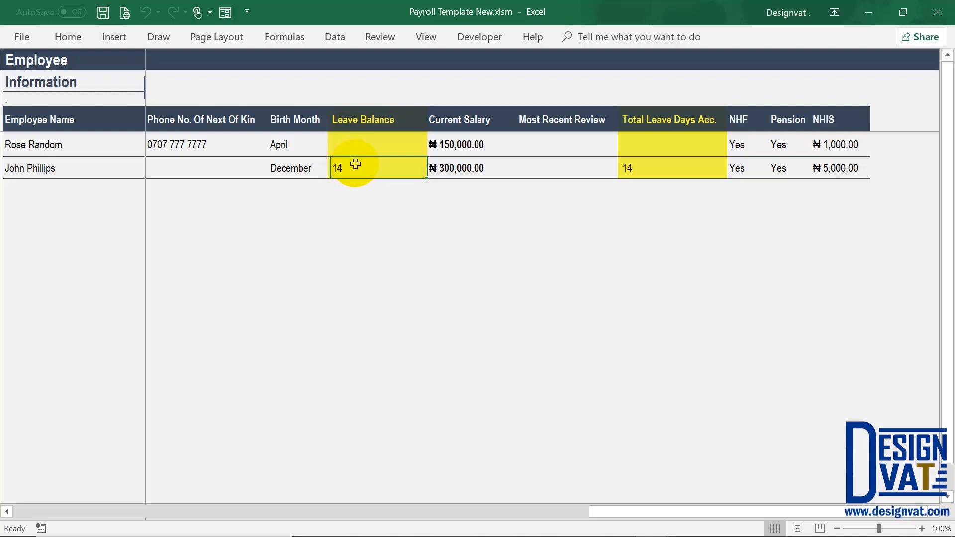
click(679, 123)
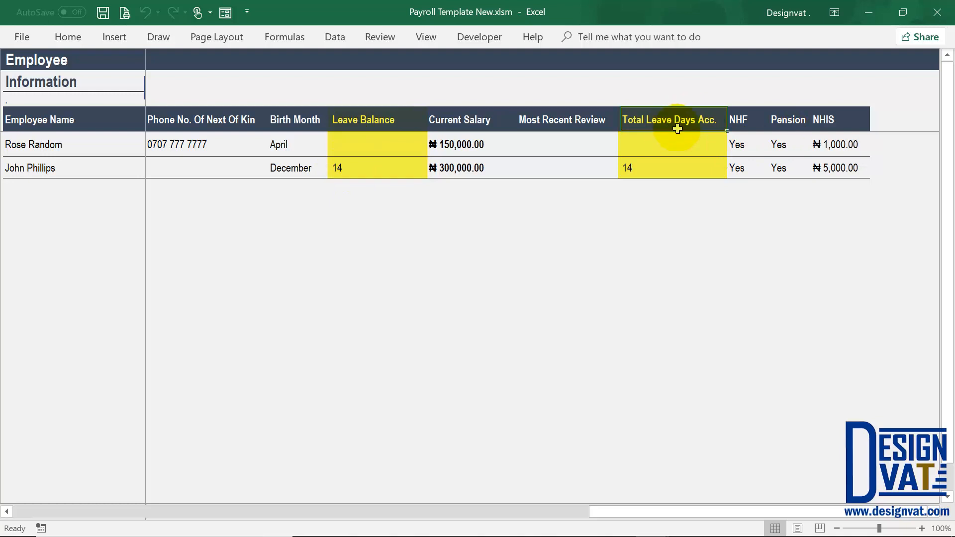
click(635, 172)
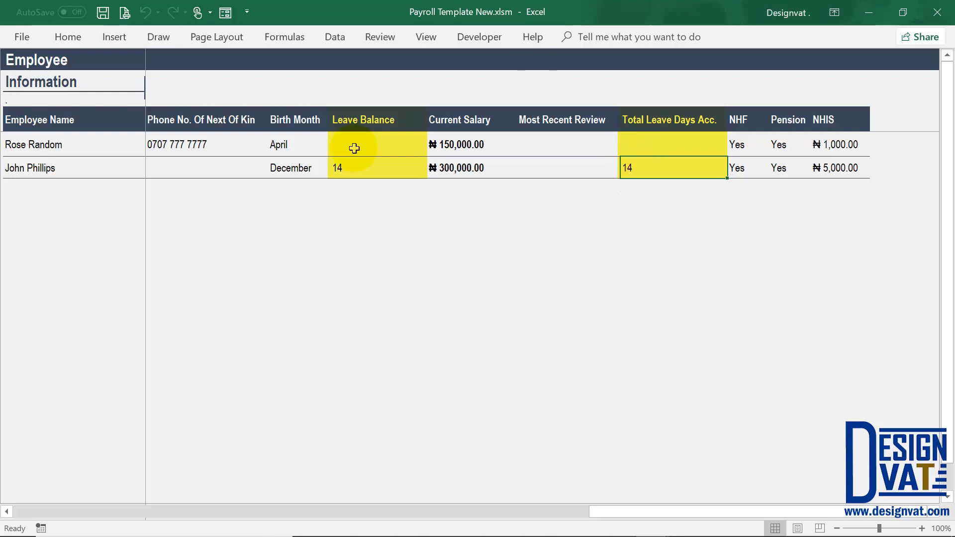
click(353, 167)
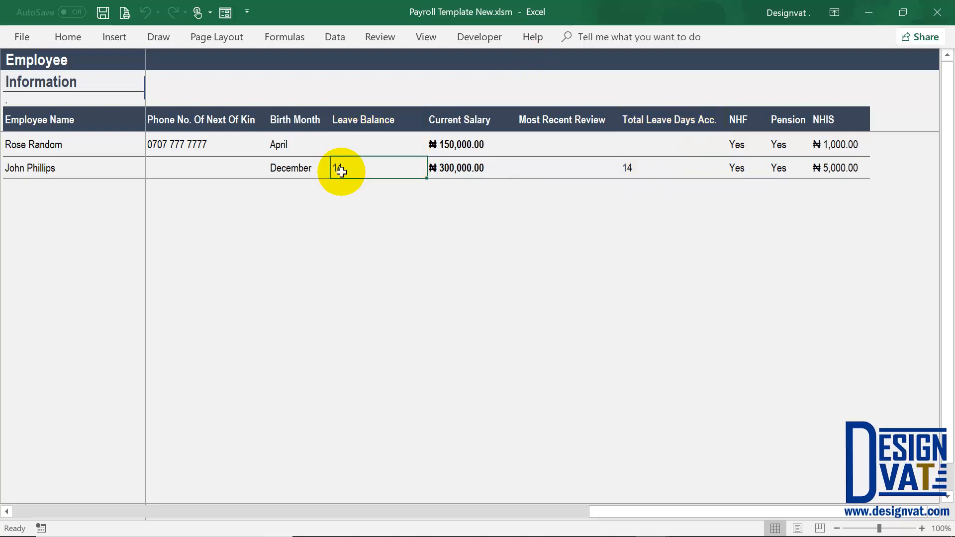
drag(587, 511, 26, 506)
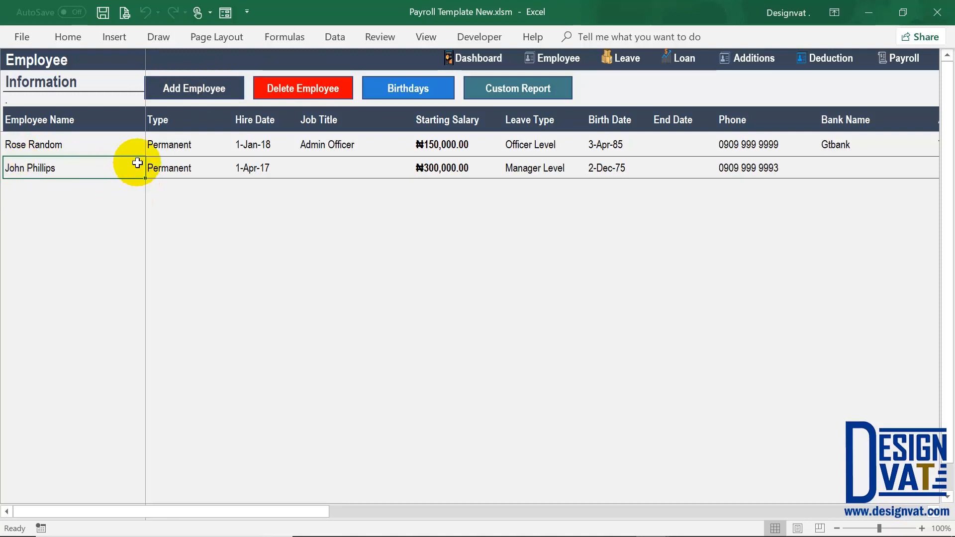
click(308, 84)
drag(469, 240, 437, 160)
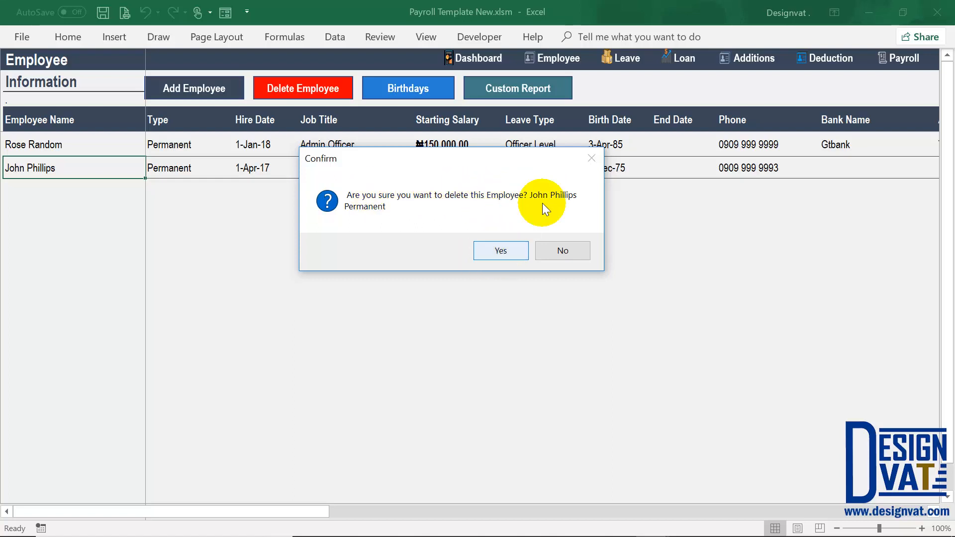
click(563, 251)
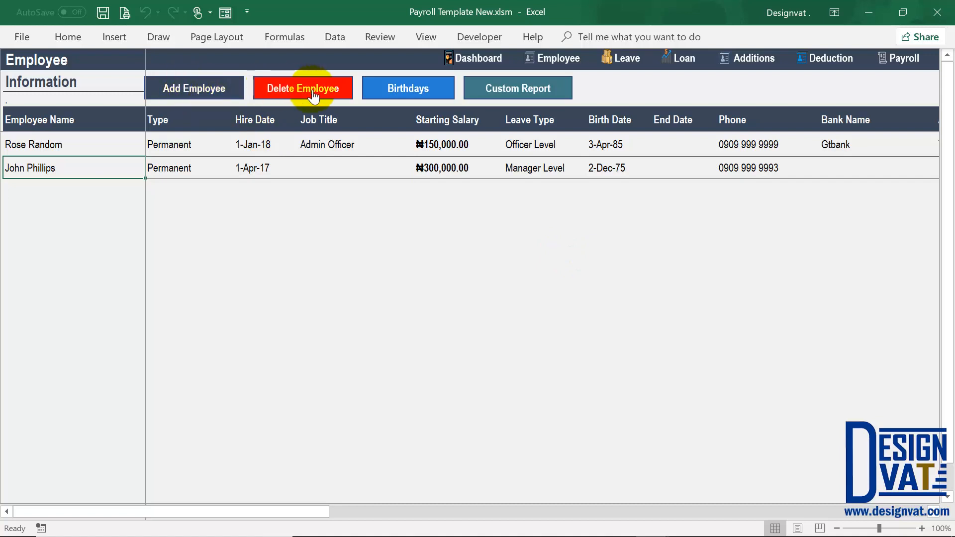
- Open the Birthday Report and filter Birth Month to December, leaving one employee born 02 Tuesday
click(415, 91)
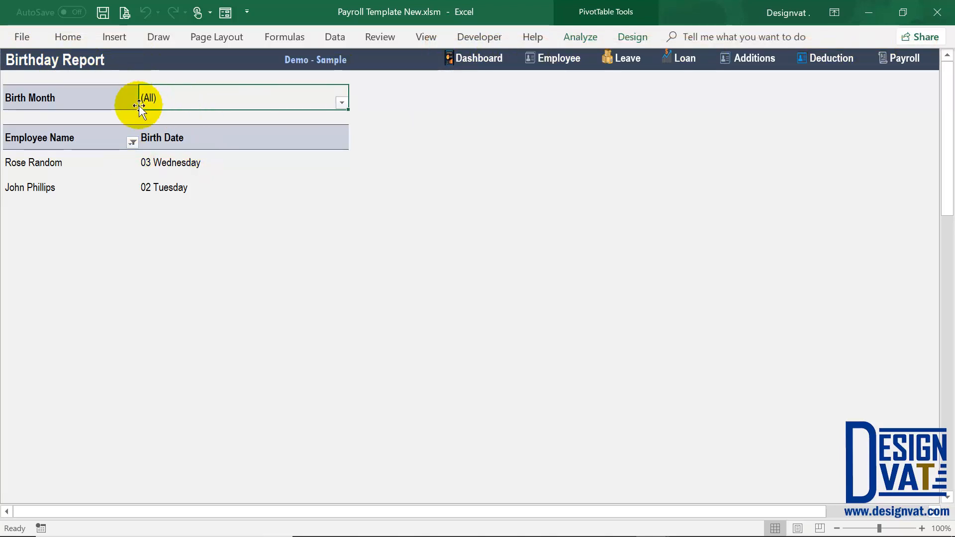
click(342, 103)
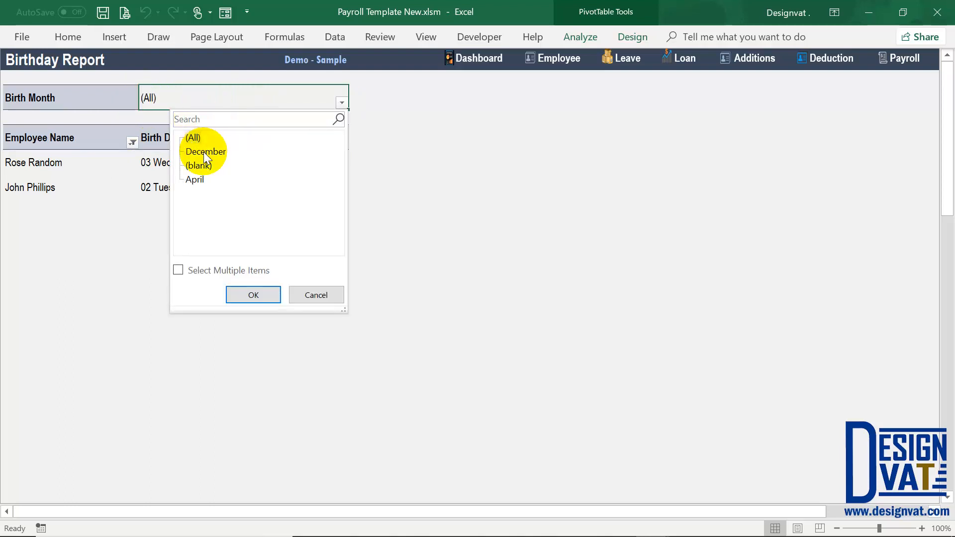
click(242, 296)
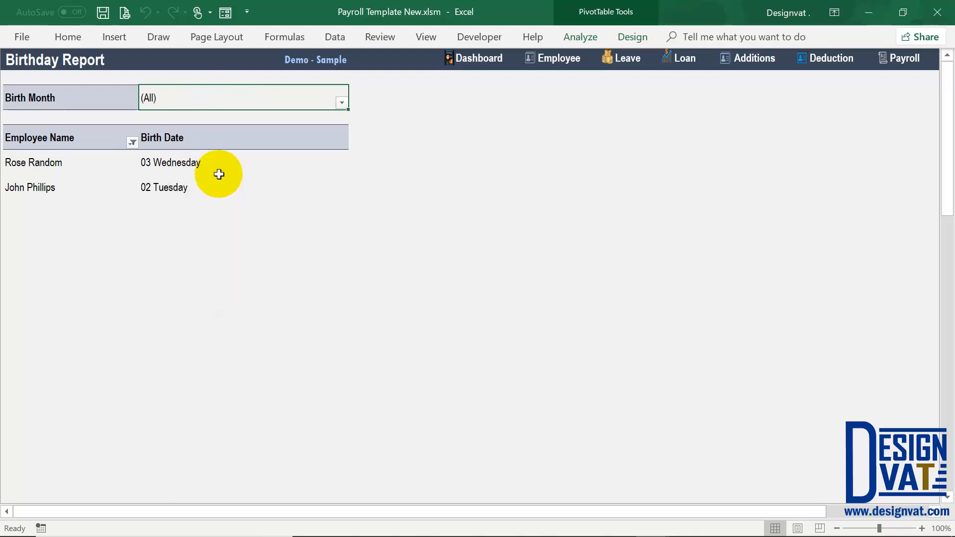
drag(85, 165, 172, 165)
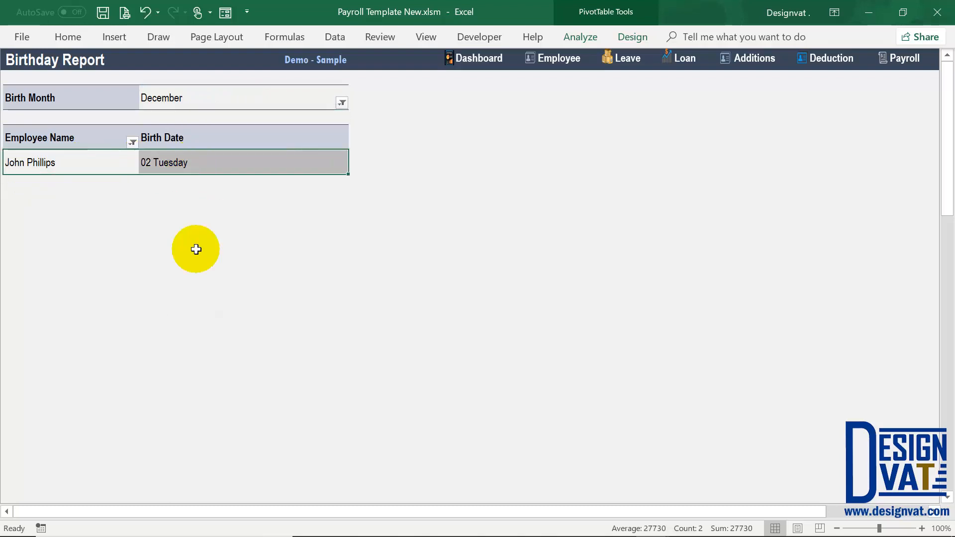
click(41, 160)
click(152, 168)
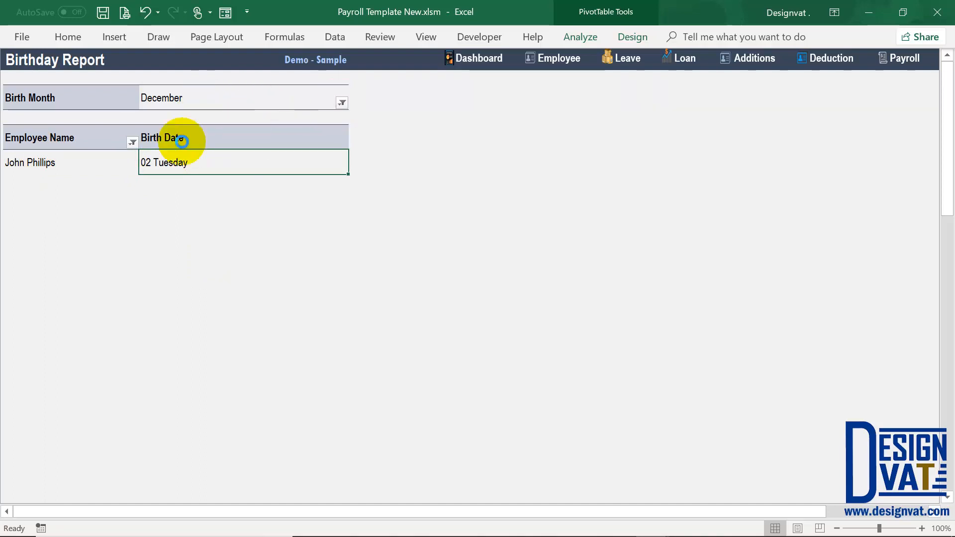
- Cancel the April filter pick, keeping December, and return to the Employee sheet
click(192, 179)
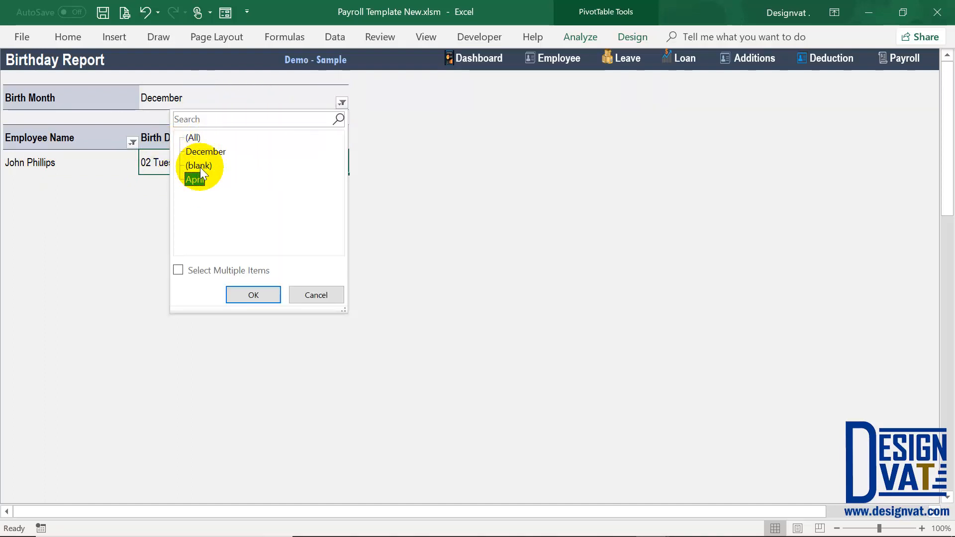
click(298, 295)
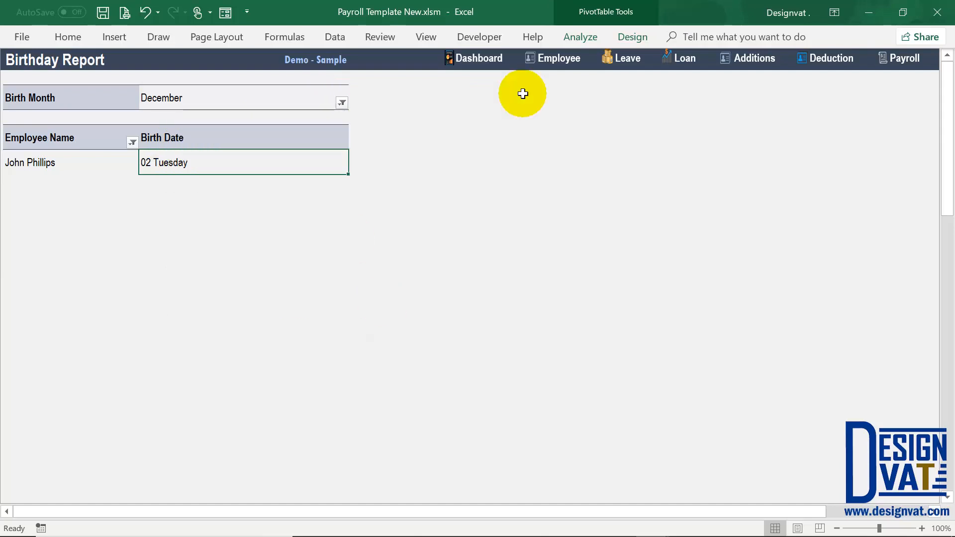
click(566, 60)
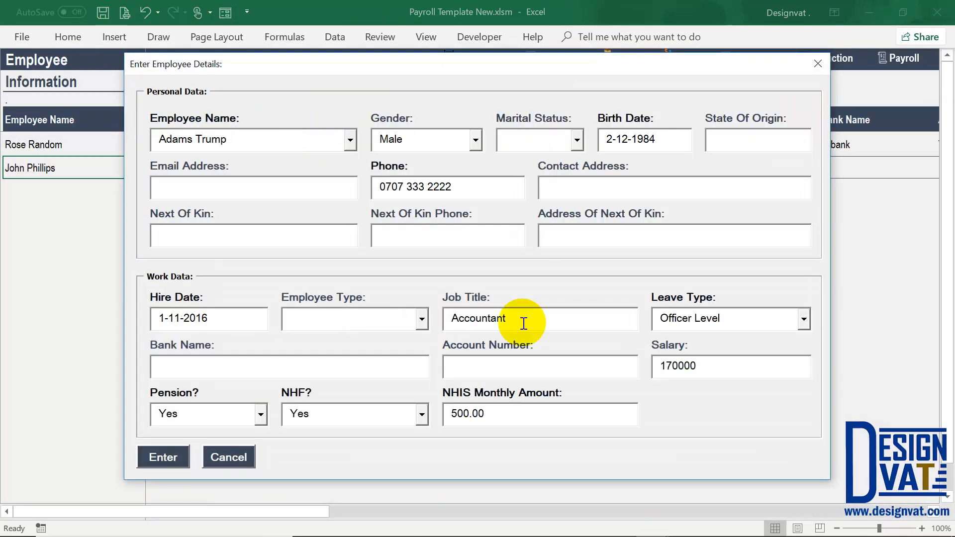
click(527, 318)
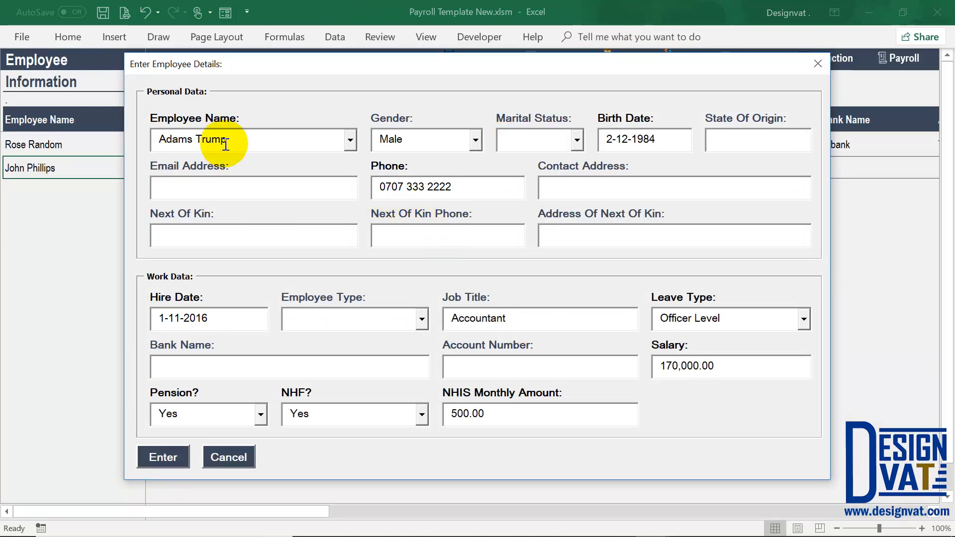
drag(165, 141, 224, 138)
drag(401, 142, 367, 139)
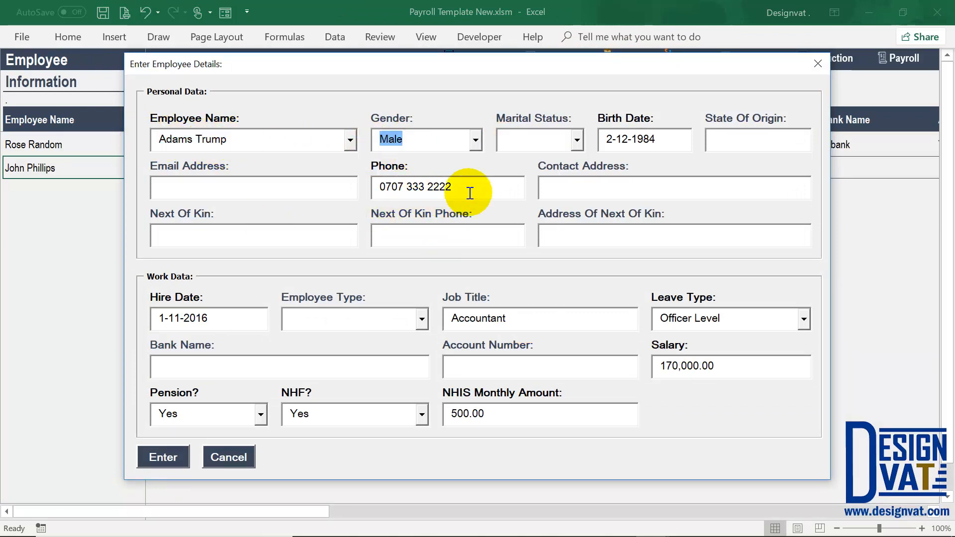
drag(465, 187, 354, 188)
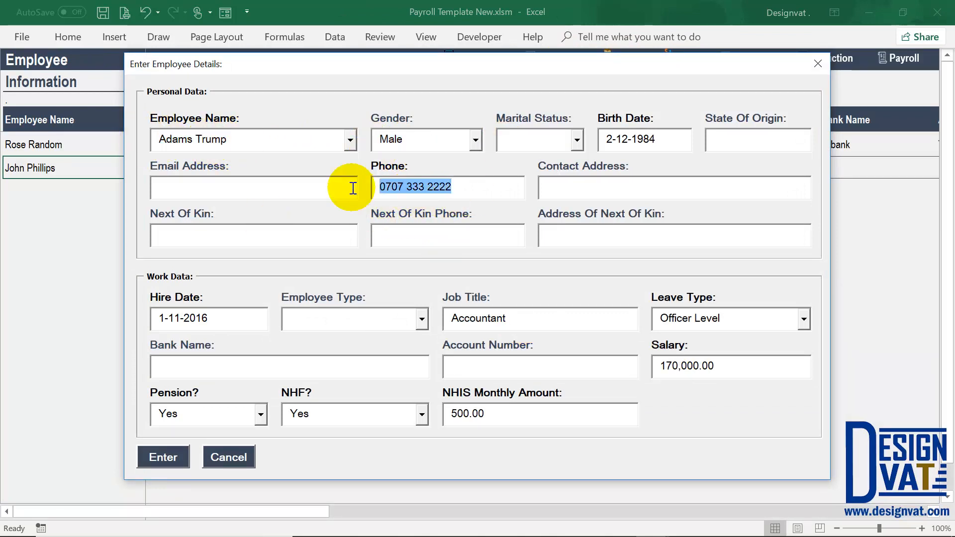
double_click(623, 139)
drag(656, 139, 638, 138)
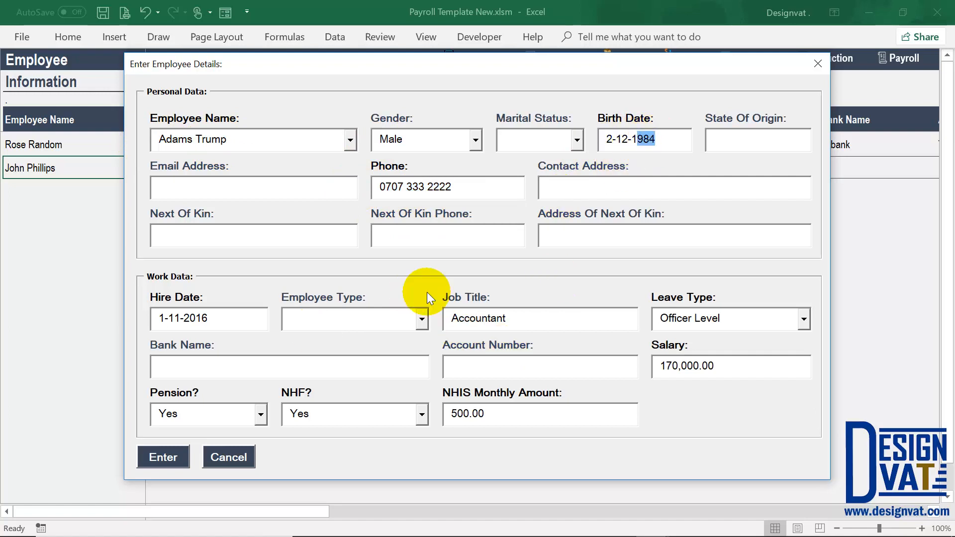
click(422, 319)
click(351, 337)
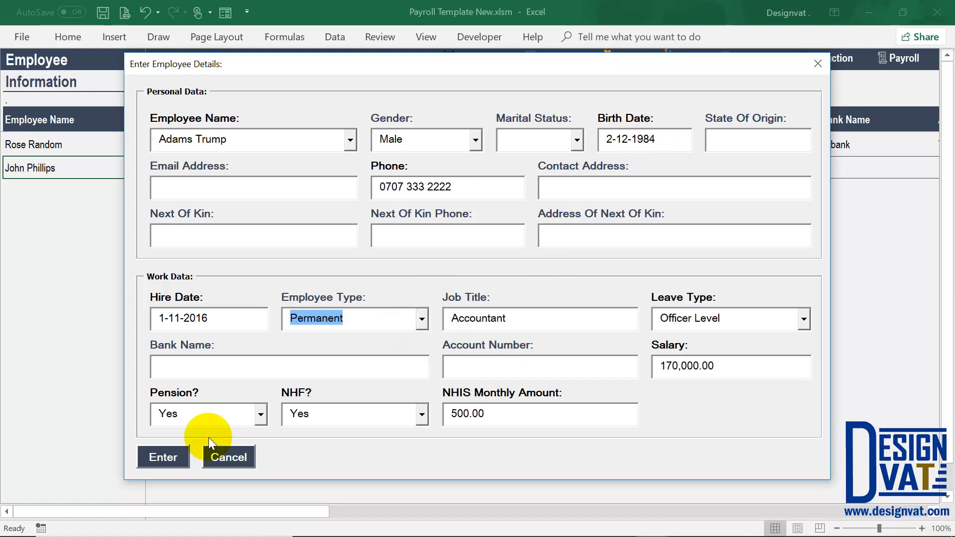
click(171, 451)
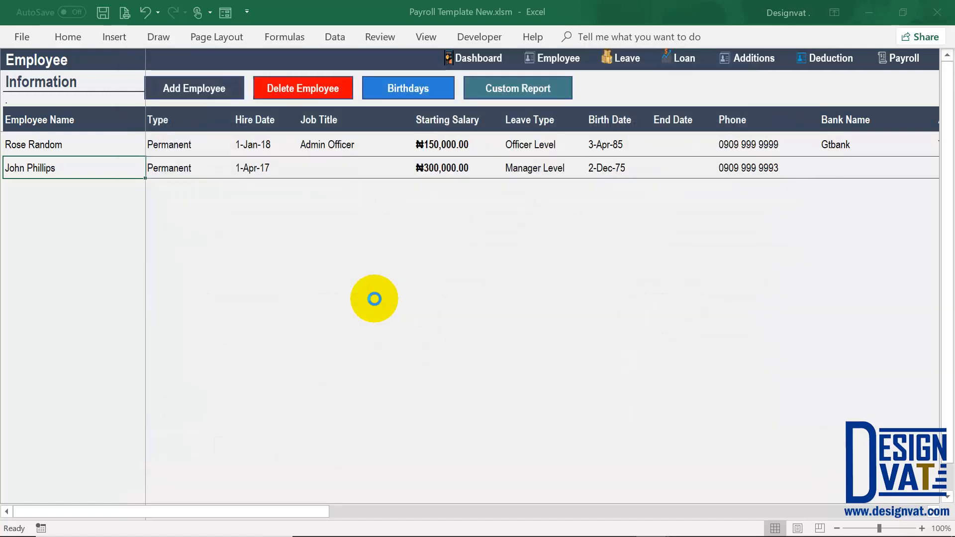
click(493, 324)
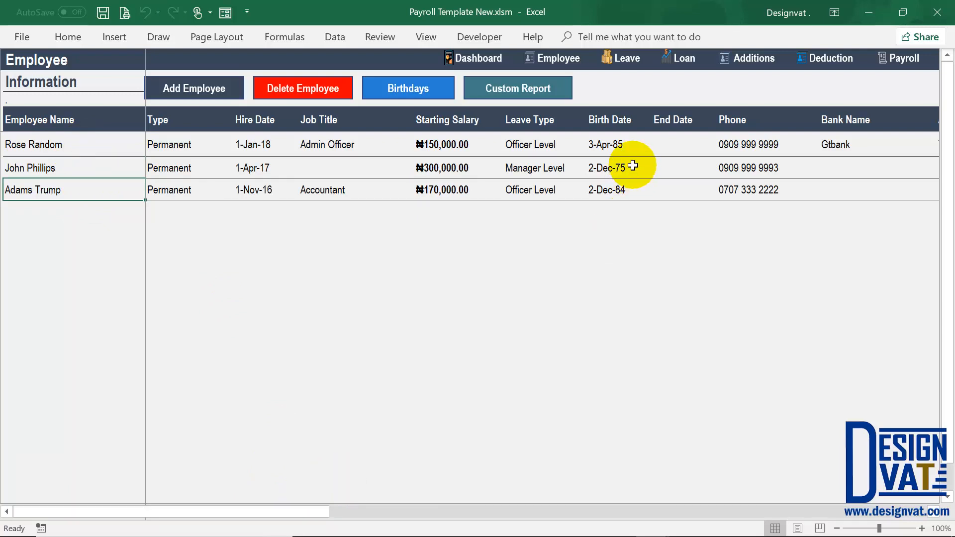
- Open the Birthday Report and confirm both December birth dates (2-Dec-75 and 2-Dec-84) appear
click(603, 169)
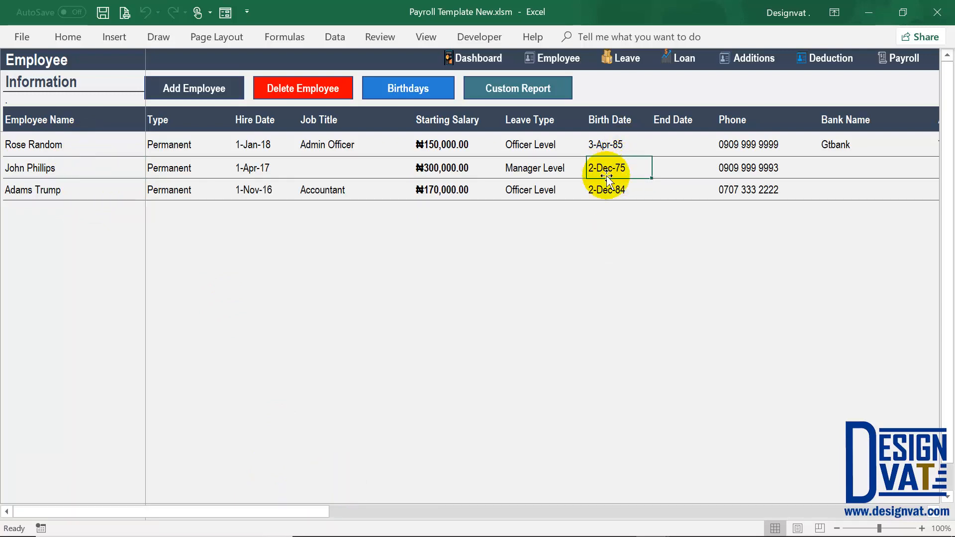
click(607, 189)
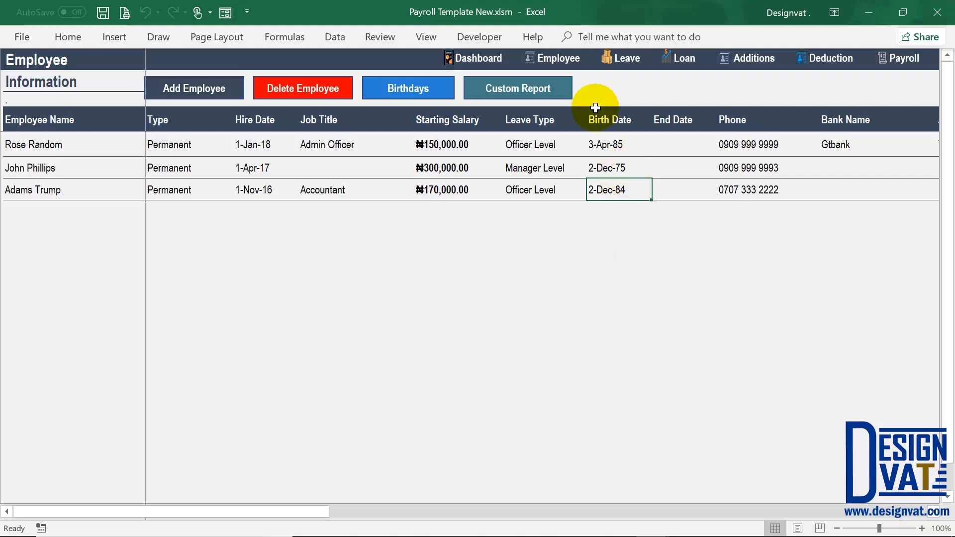
click(407, 89)
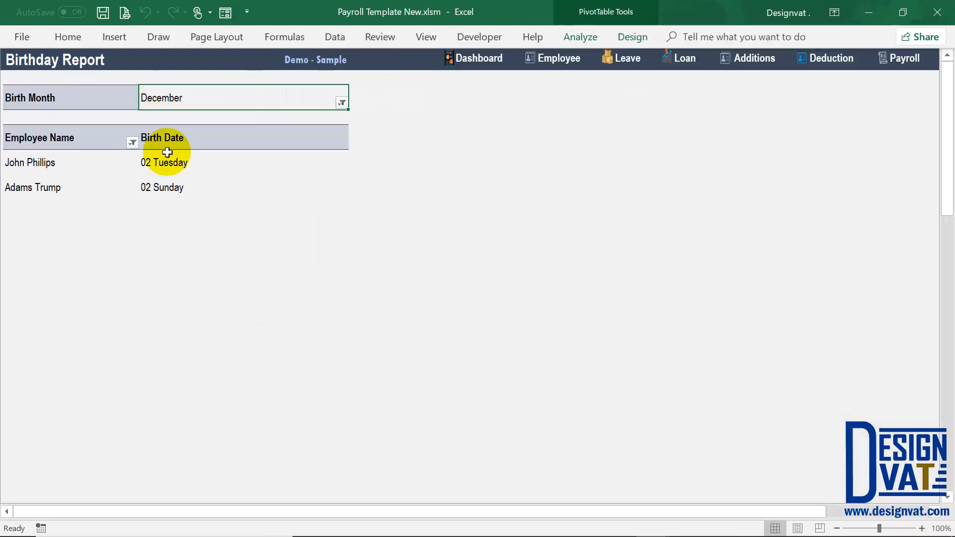
drag(167, 162, 174, 185)
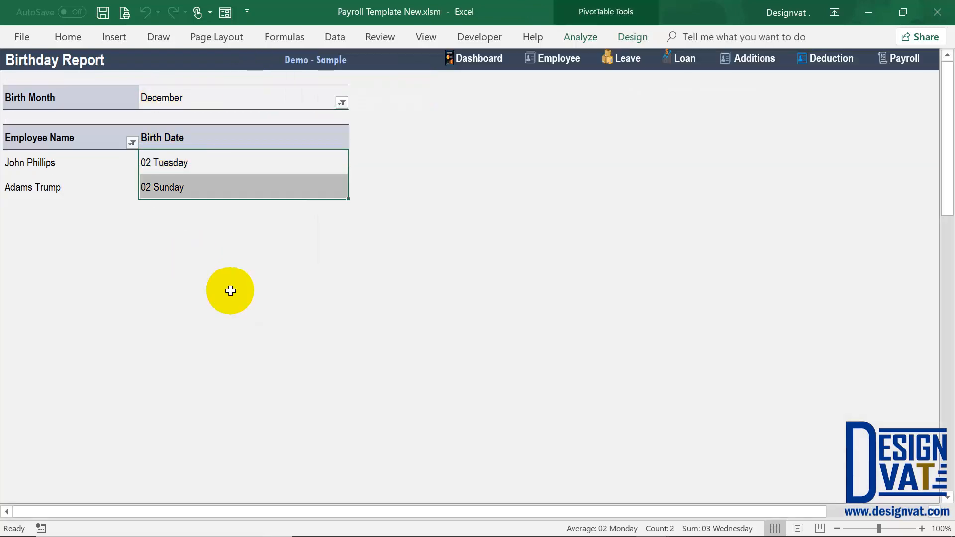
click(230, 291)
- Filter the Birthday Report's birth month to April, then return to the Employee sheet
click(341, 102)
click(196, 177)
click(249, 296)
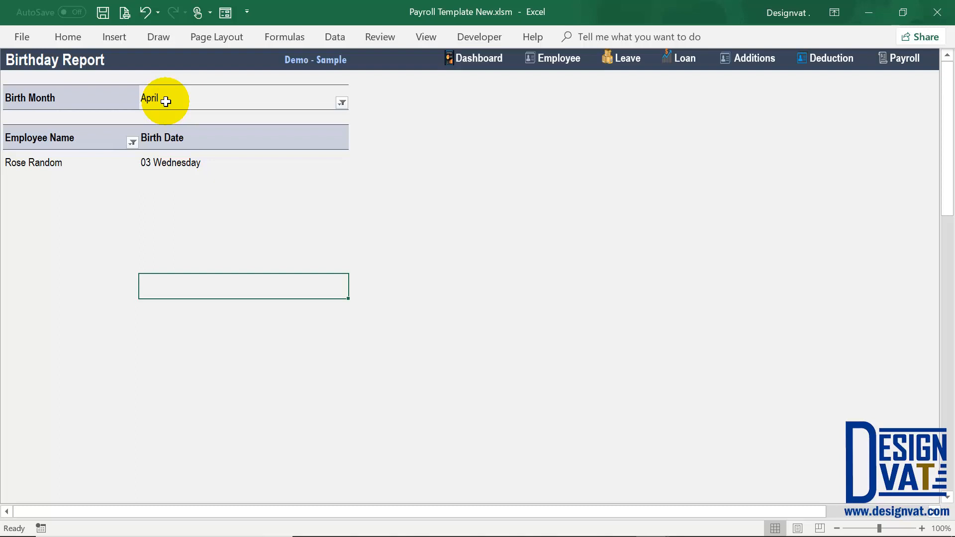
click(560, 60)
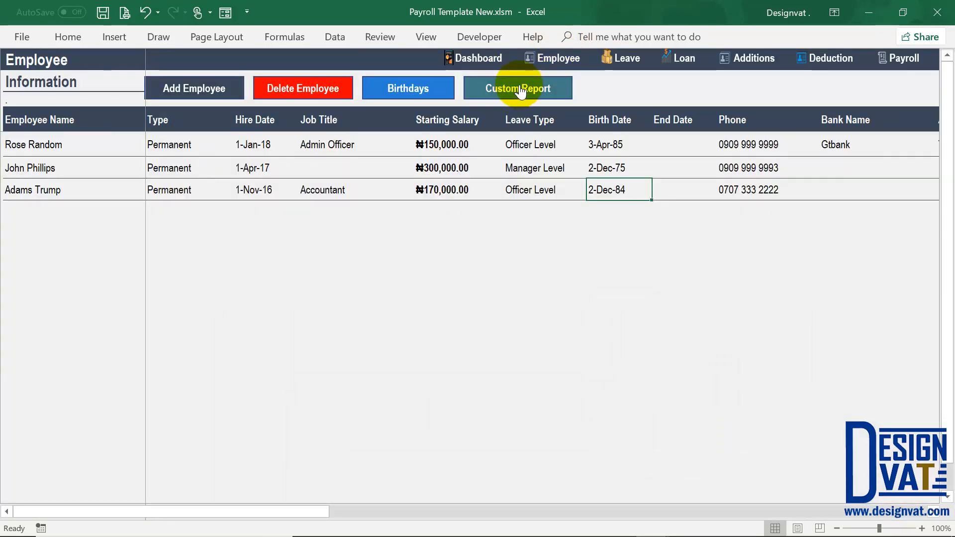
- Make Phone the second column of the custom Employee Report, then return to the Employee sheet
click(512, 88)
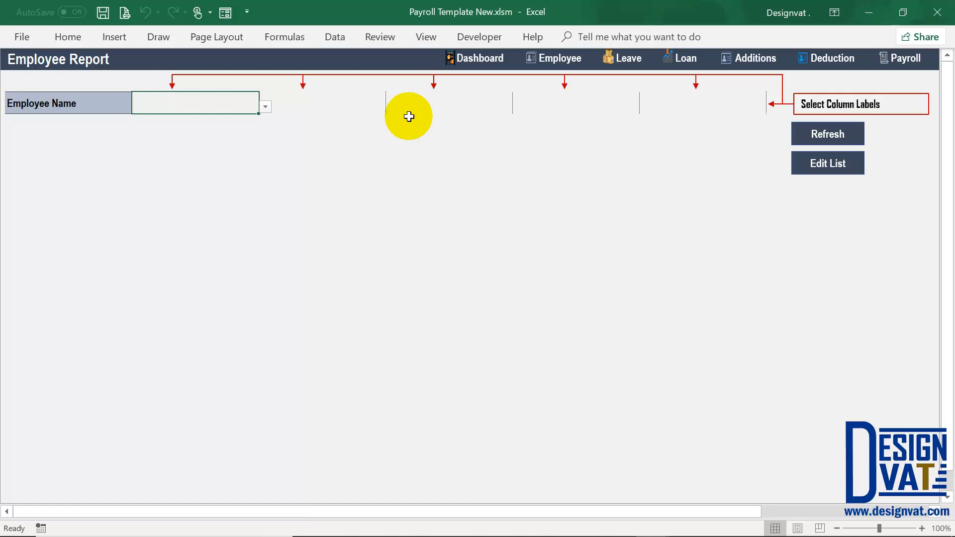
click(67, 100)
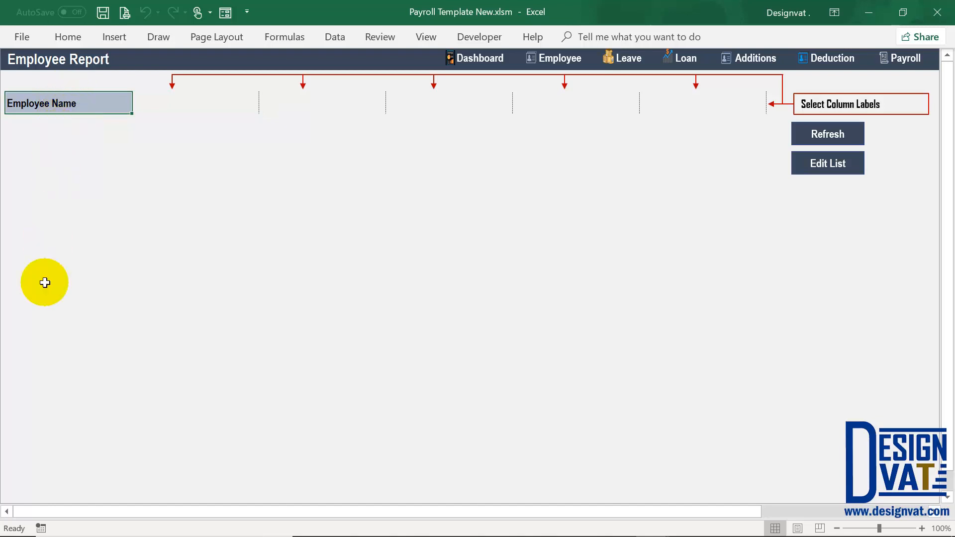
click(201, 117)
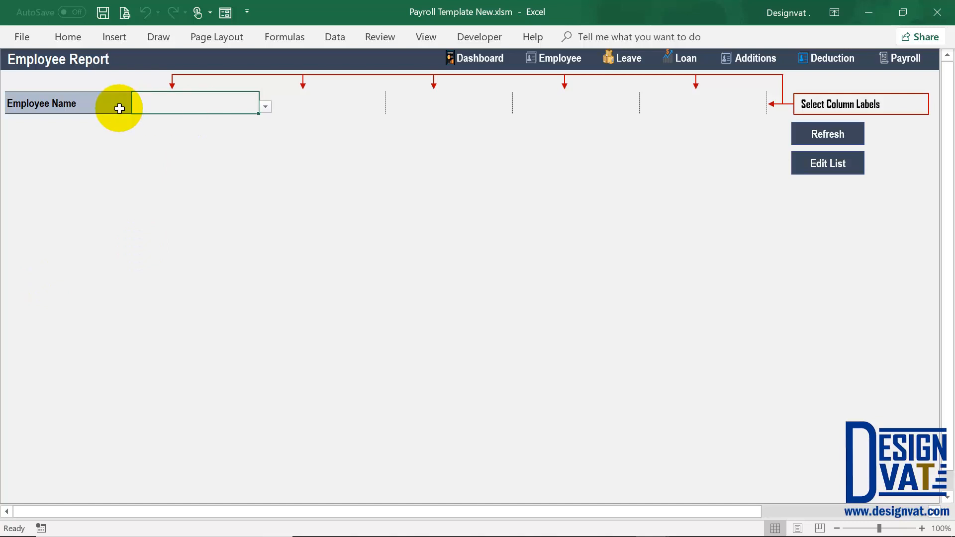
click(265, 107)
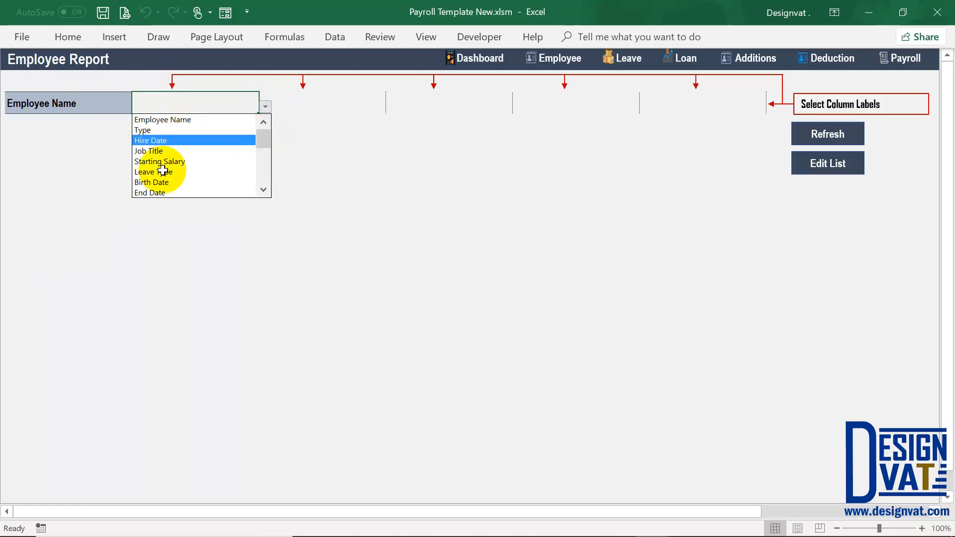
scroll(262, 144, down, 2)
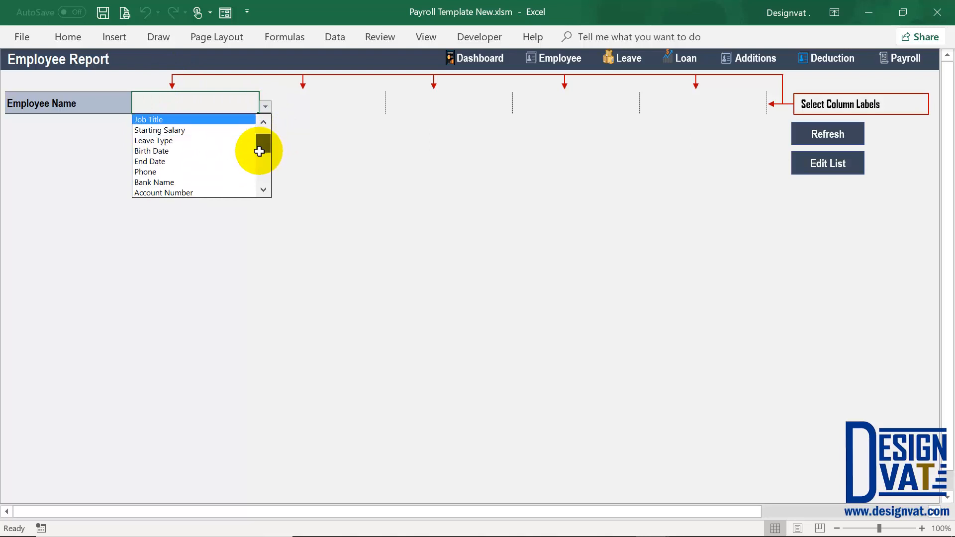
click(166, 161)
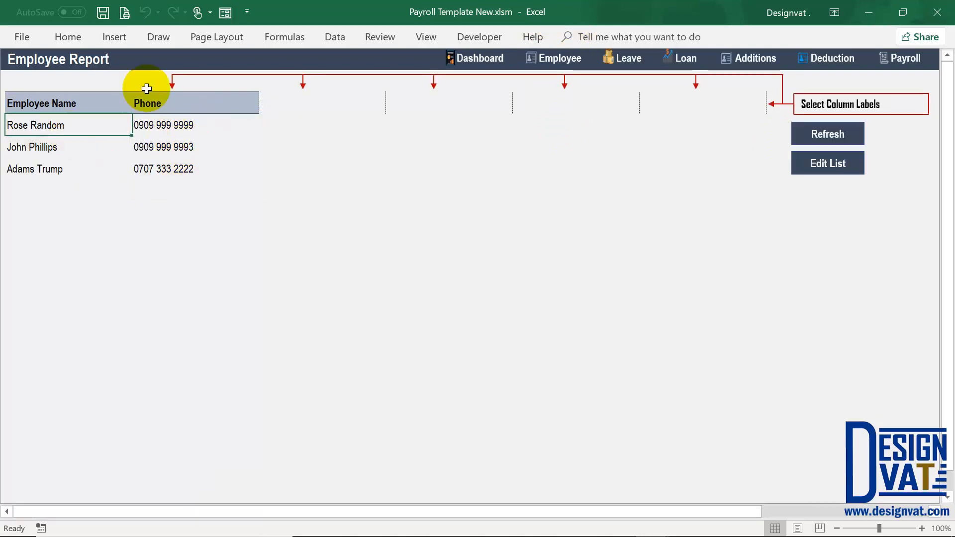
click(560, 60)
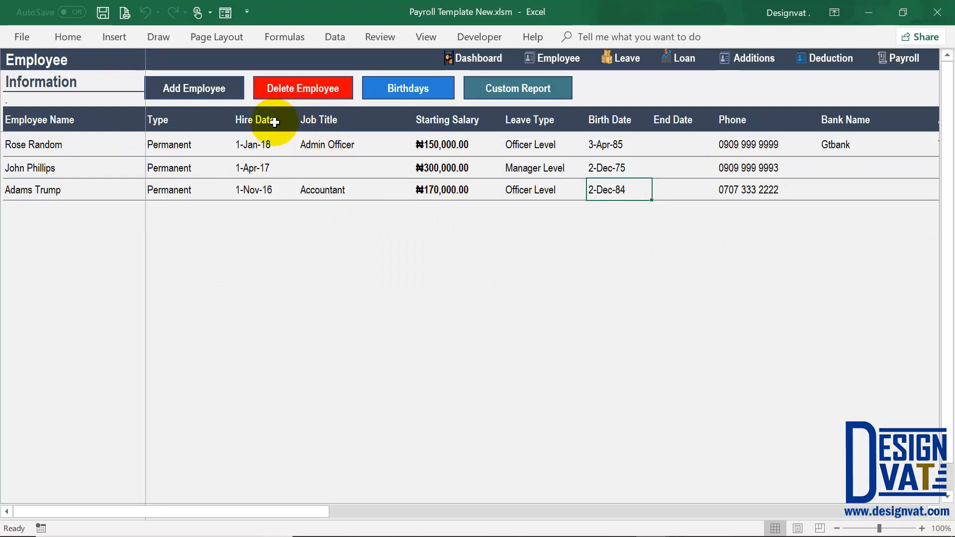
- Add Email as the third Employee Report column and refresh the report
click(515, 92)
click(206, 111)
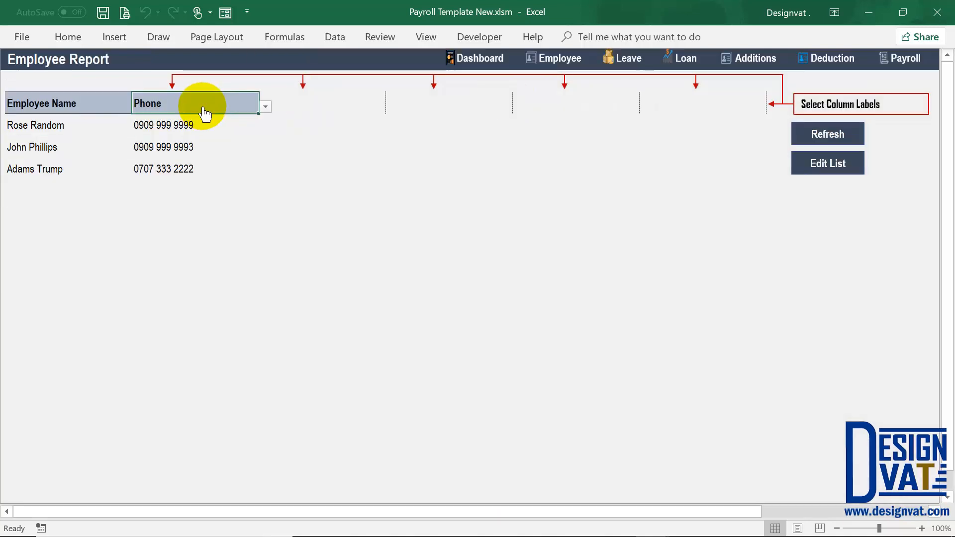
click(348, 104)
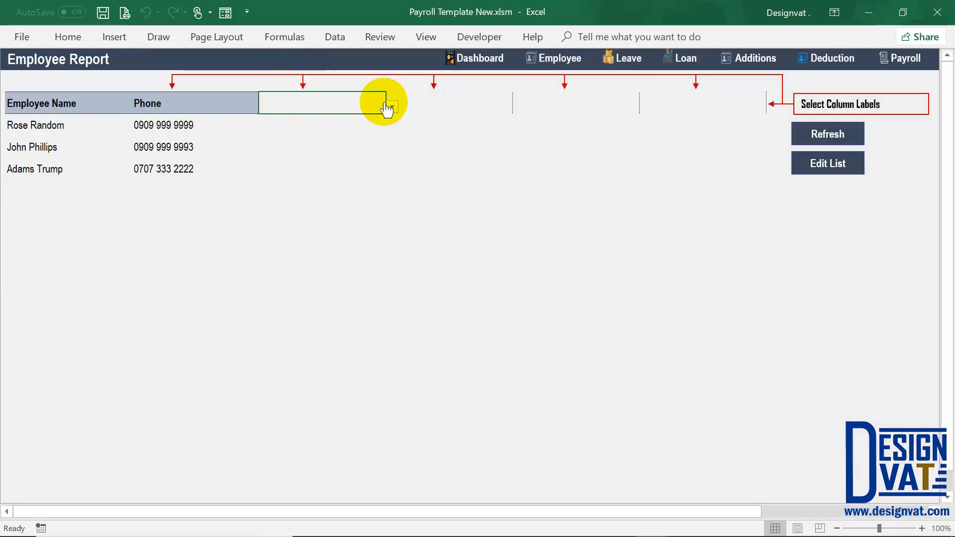
click(392, 107)
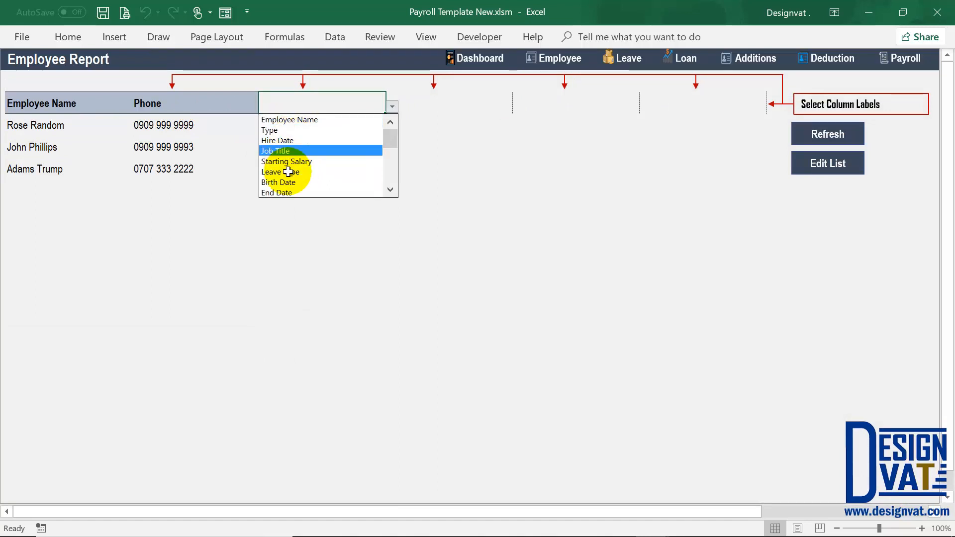
drag(392, 148, 390, 158)
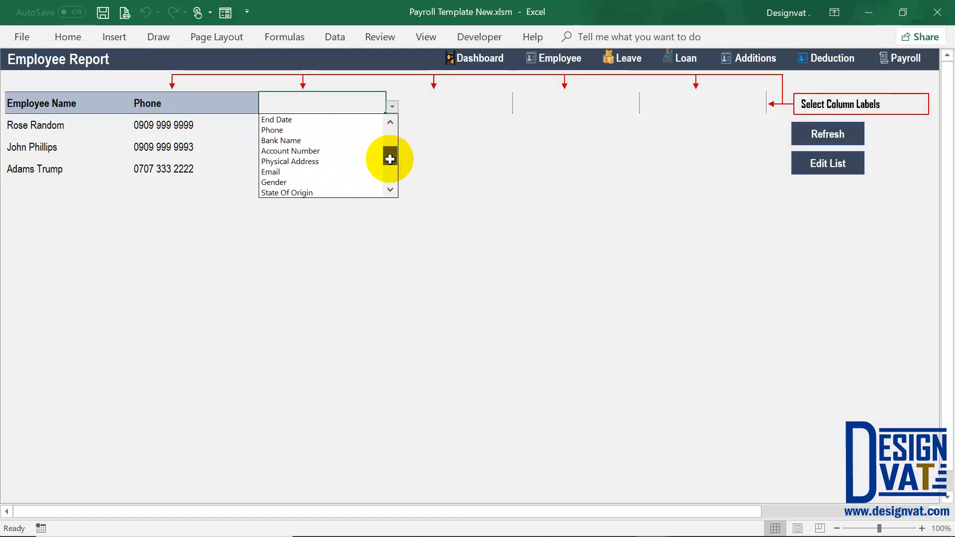
click(294, 171)
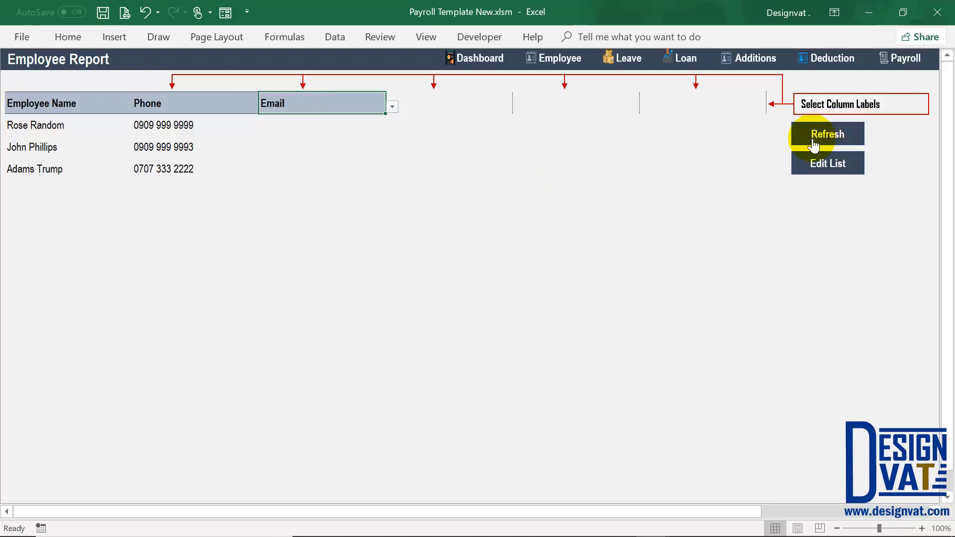
click(814, 134)
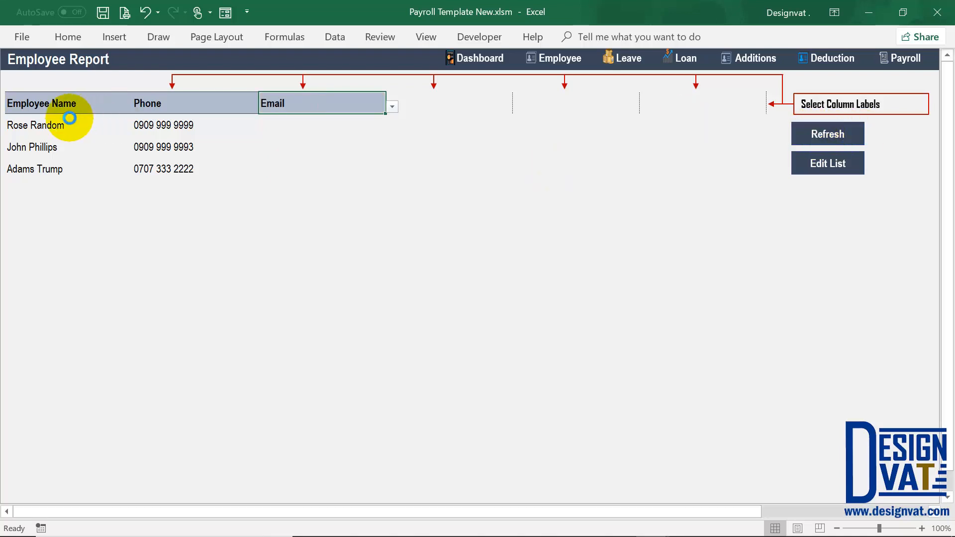
- Replace the mostly empty Email column with Starting Salary and refresh the report
click(309, 125)
drag(309, 154, 304, 170)
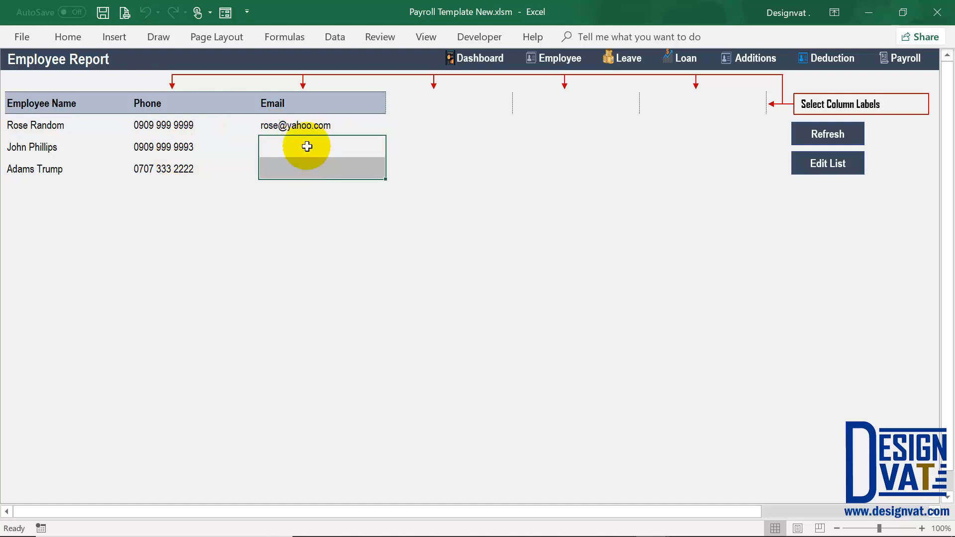
click(381, 108)
click(392, 106)
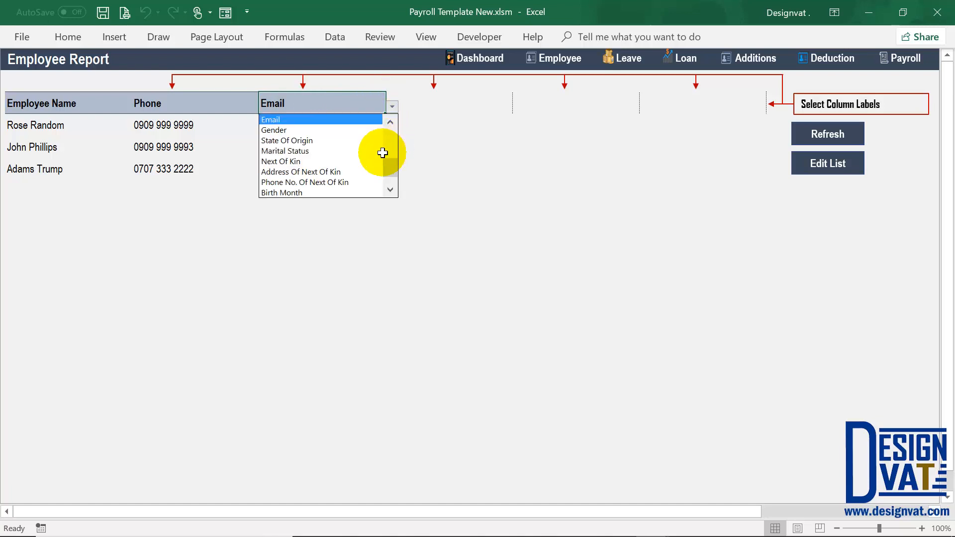
drag(392, 163, 390, 145)
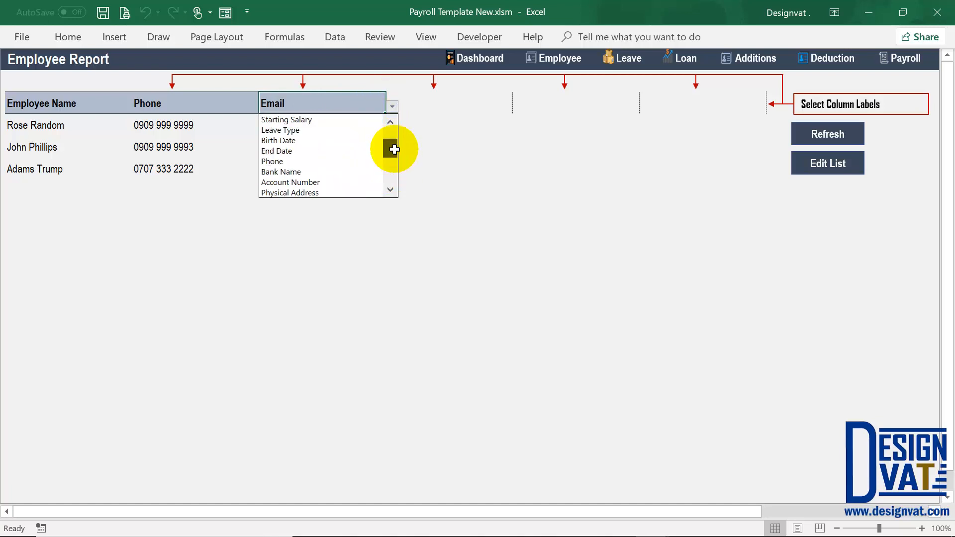
click(317, 120)
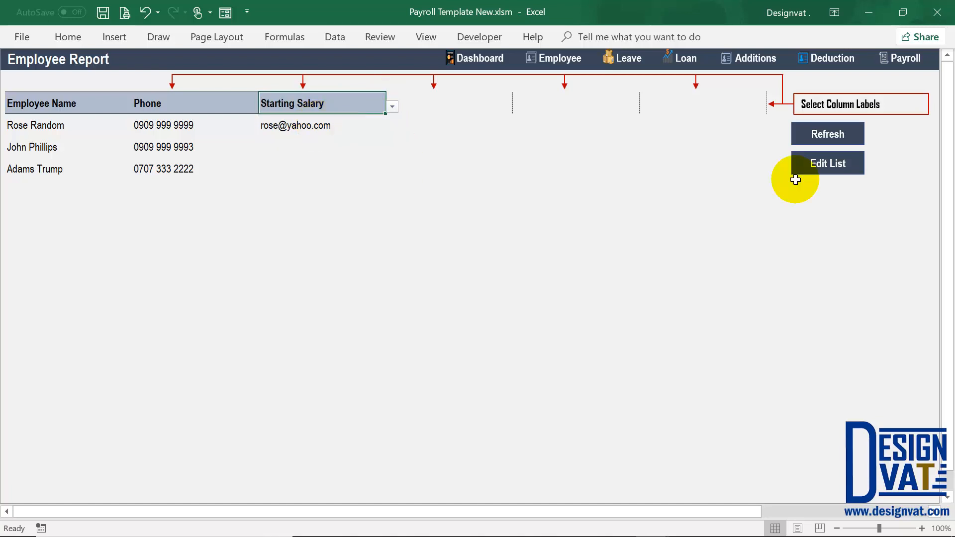
click(828, 134)
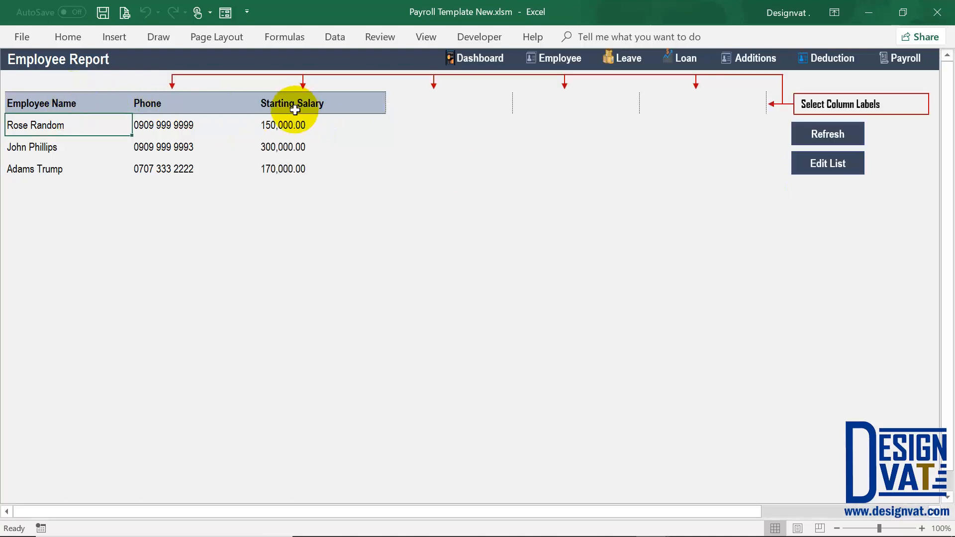
- Set the remaining column labels to Type, Hire Date and Job Title
drag(279, 126, 298, 169)
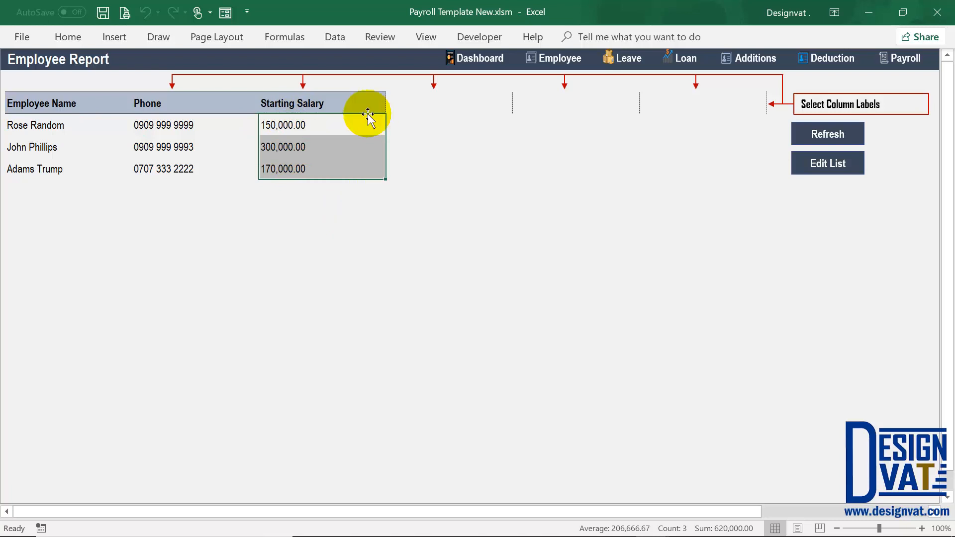
click(440, 102)
click(518, 107)
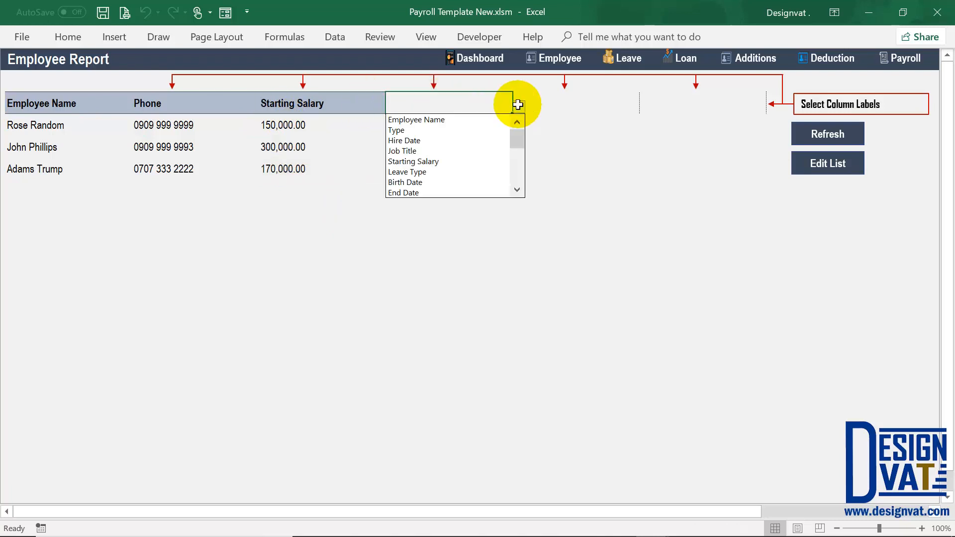
click(550, 99)
click(634, 106)
click(646, 107)
key(Return)
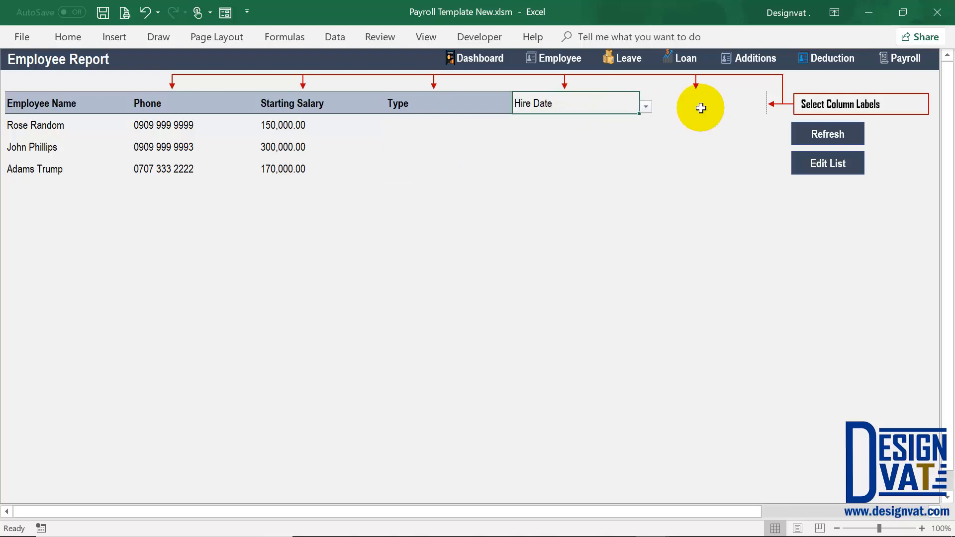
click(760, 103)
click(773, 106)
click(669, 151)
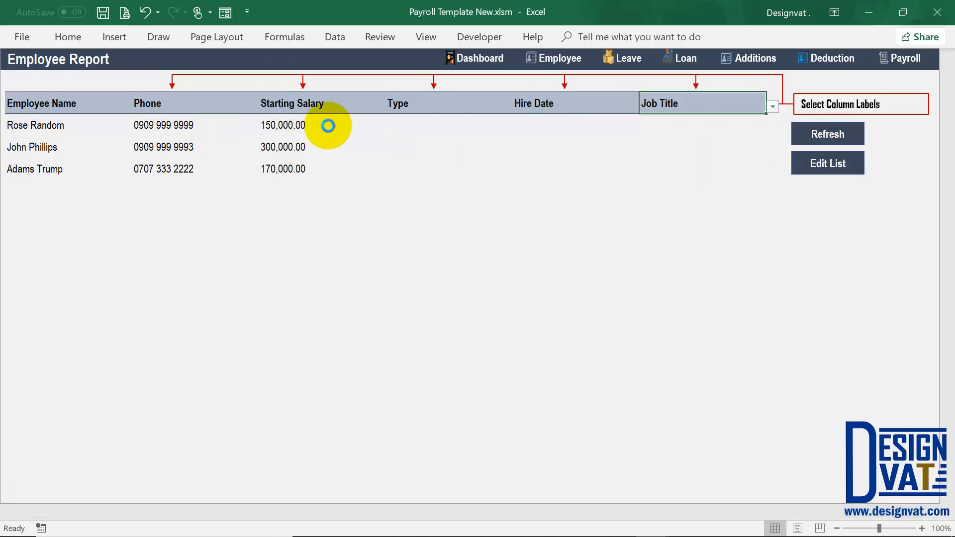
- Review the chosen column labels and change the Phone column to Employee Name
click(239, 104)
click(358, 101)
click(493, 104)
click(576, 106)
click(668, 102)
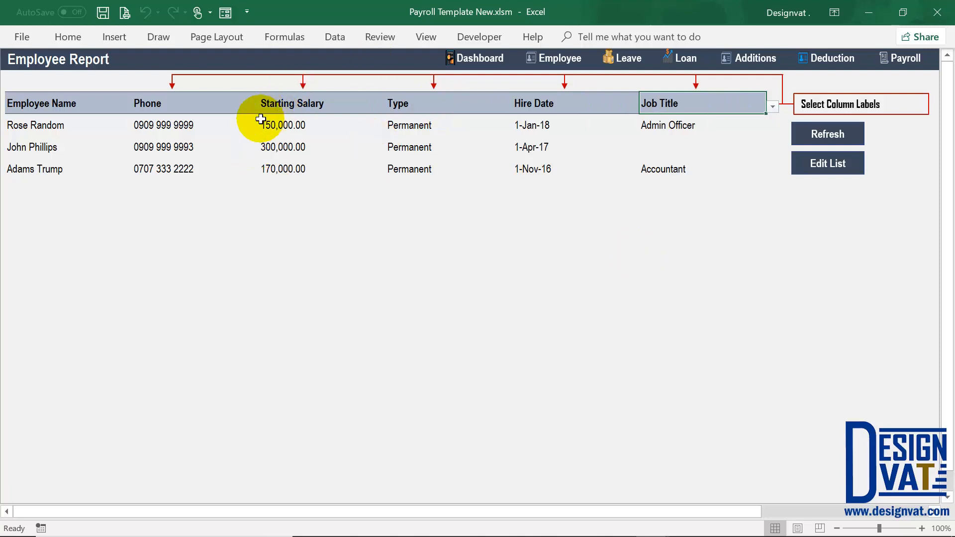
click(183, 106)
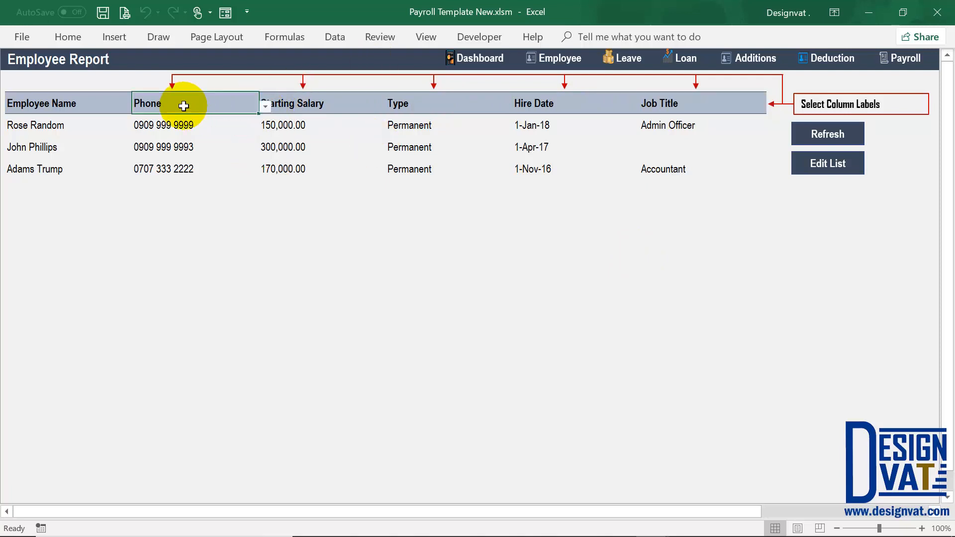
click(267, 107)
drag(263, 152, 263, 117)
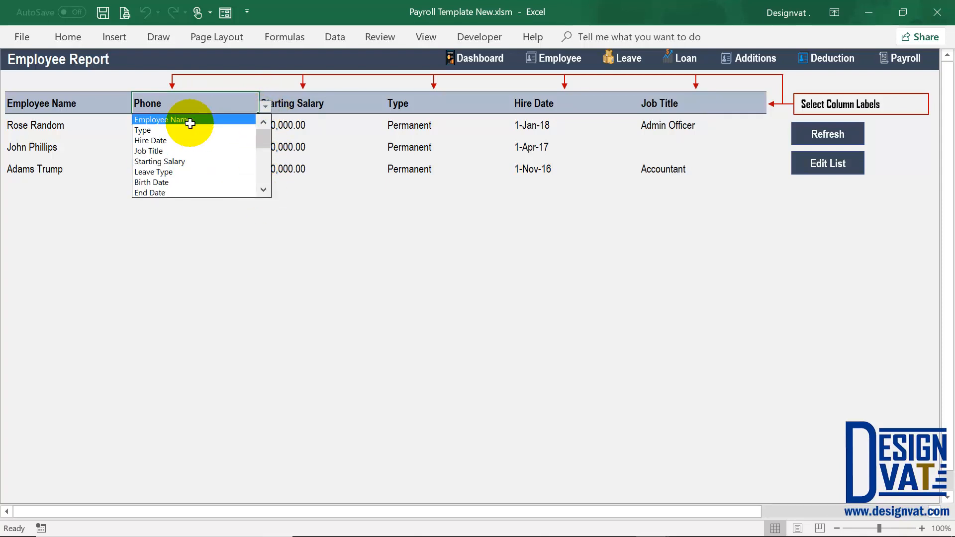
click(165, 120)
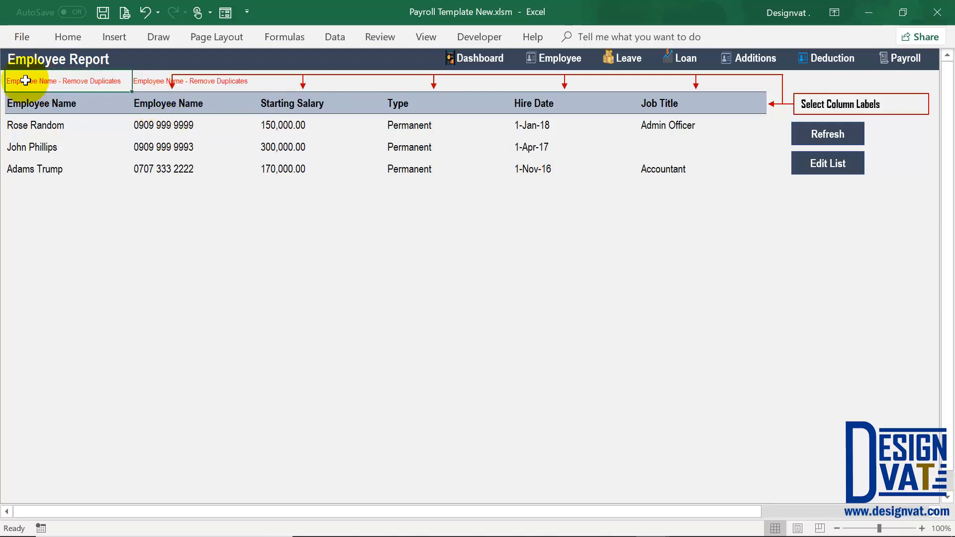
- After the duplicate warning, try Type and then Job Title as the second column label
click(177, 84)
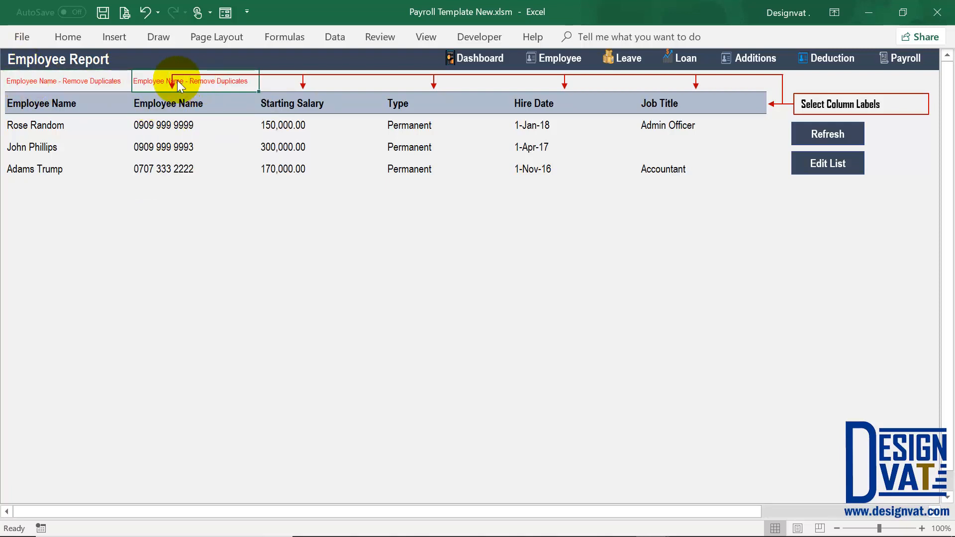
click(195, 104)
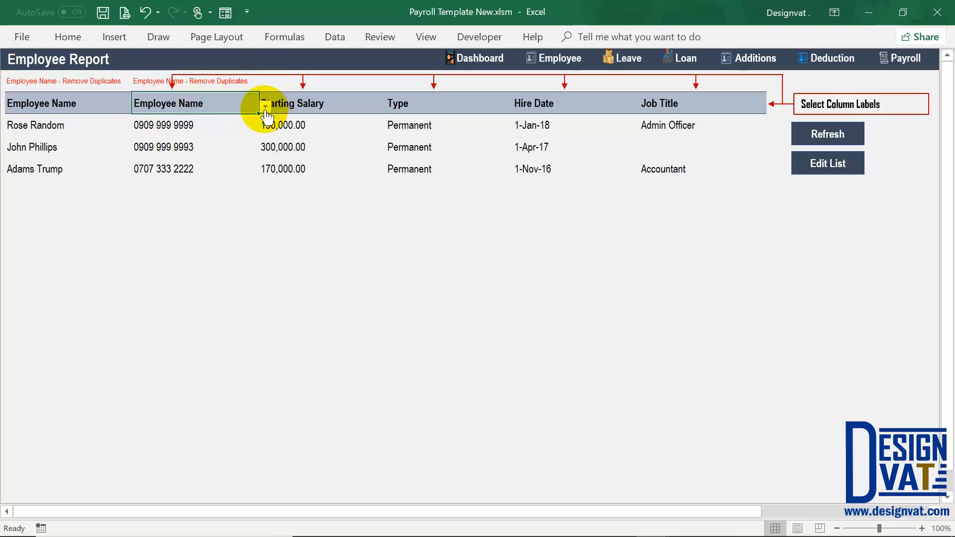
click(275, 105)
click(199, 130)
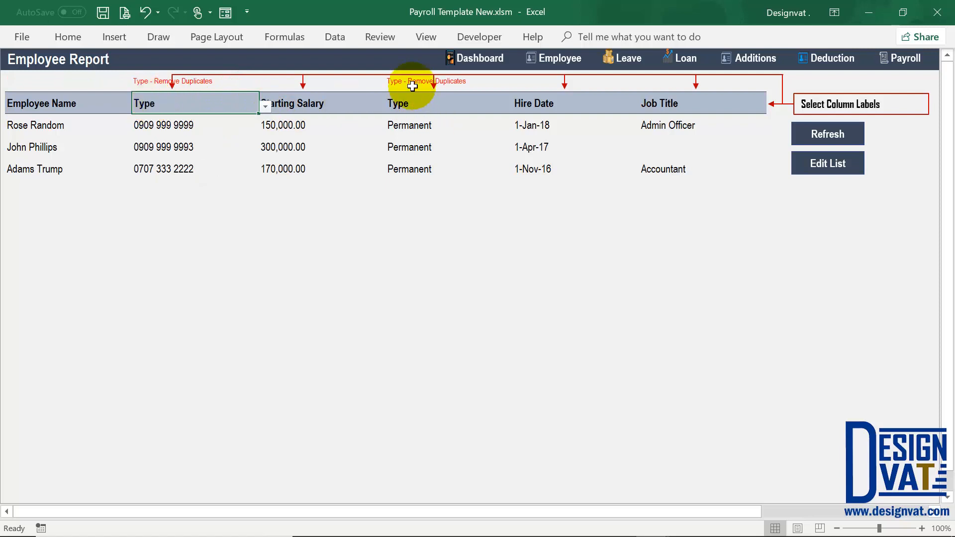
click(267, 109)
click(195, 108)
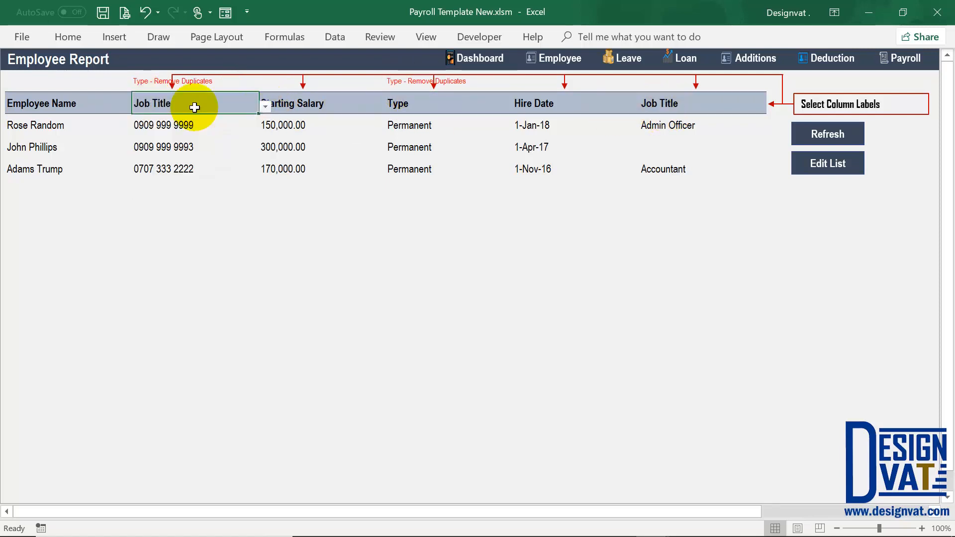
click(676, 82)
- Set the second column to Leave Type, refresh the report, and return to the Employee sheet
click(283, 110)
click(235, 106)
click(265, 106)
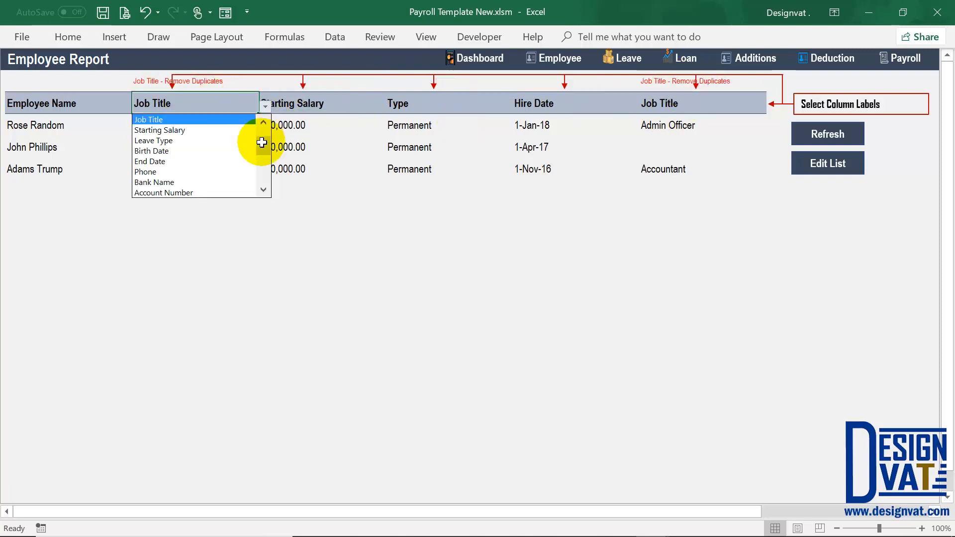
click(248, 141)
click(802, 134)
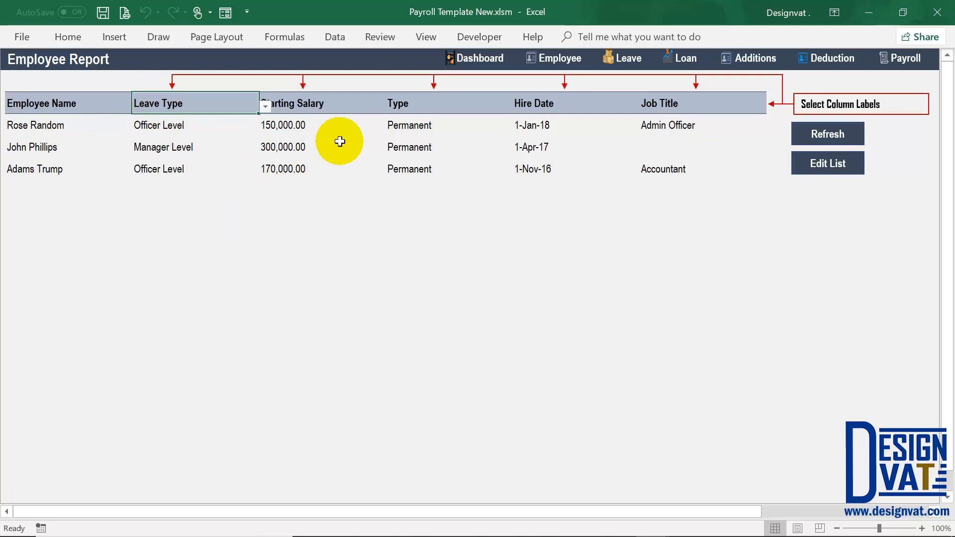
click(557, 72)
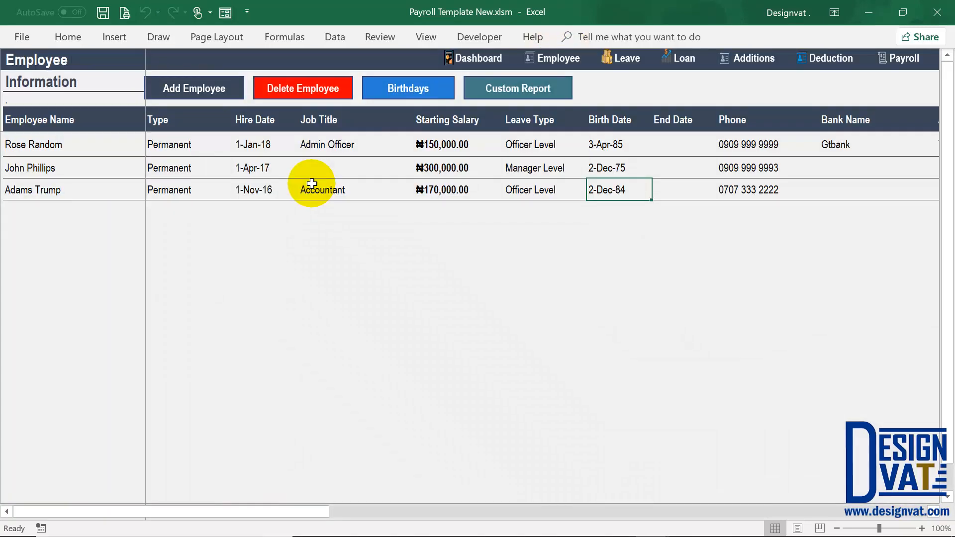
- Check the Add Employee form's required fields and close it without adding anyone
click(188, 89)
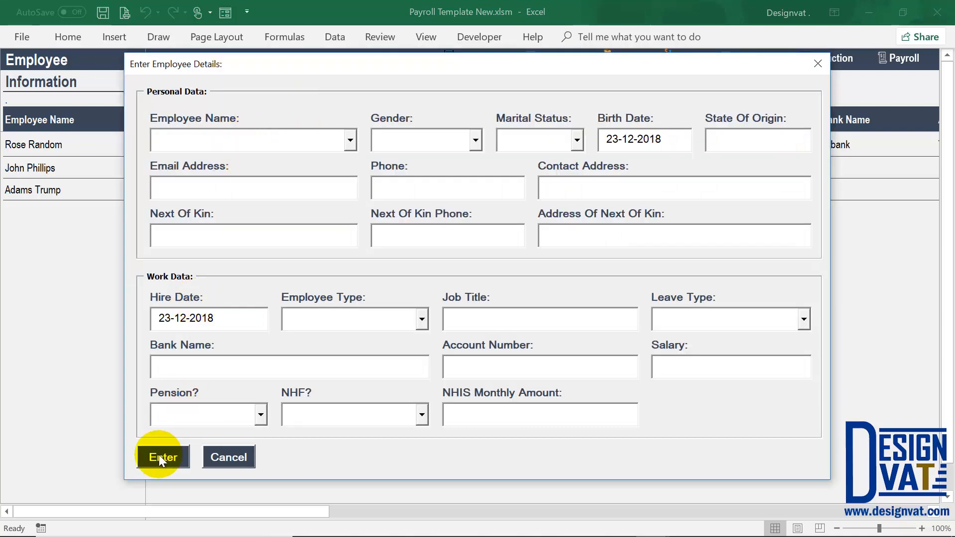
click(159, 455)
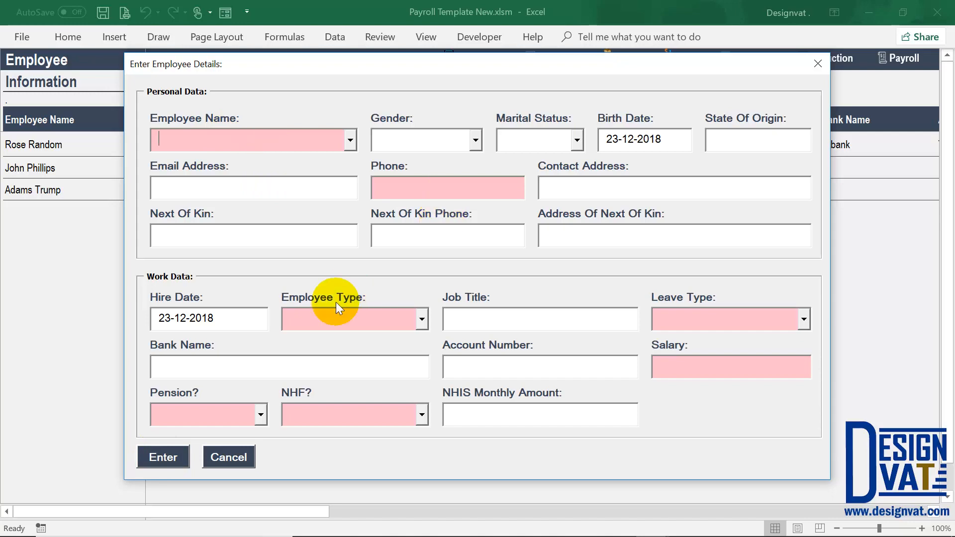
click(229, 457)
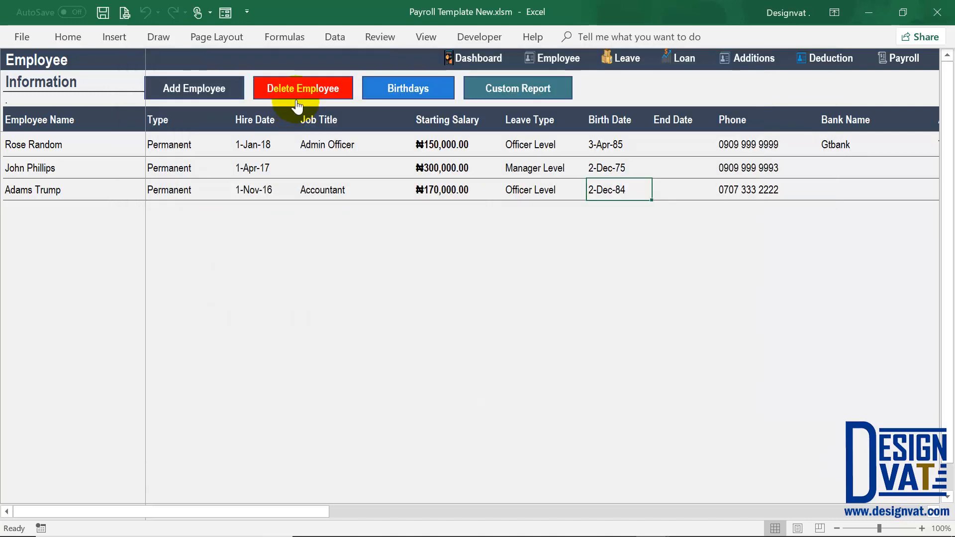
- Give the second employee the job title HR Officer
click(33, 162)
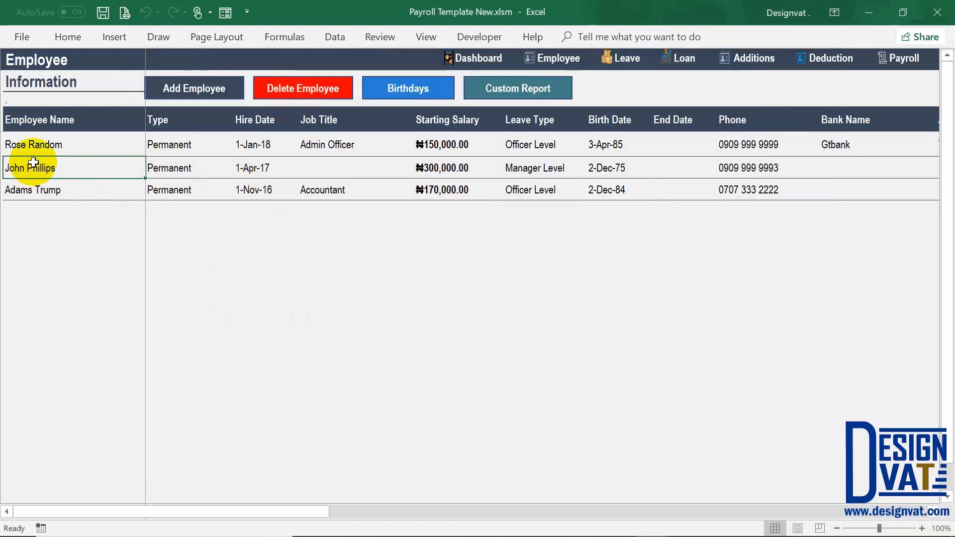
double_click(328, 167)
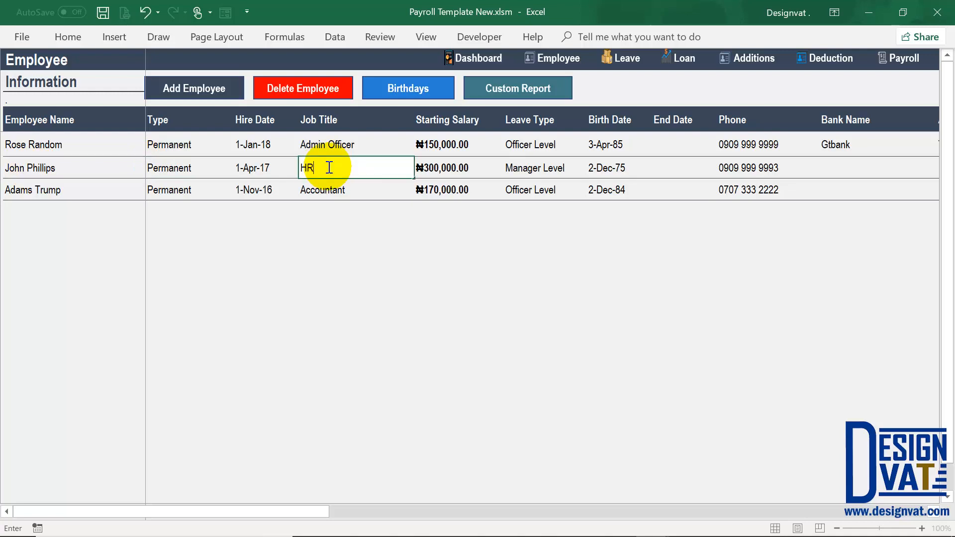
text(HR Officer)
key(Return)
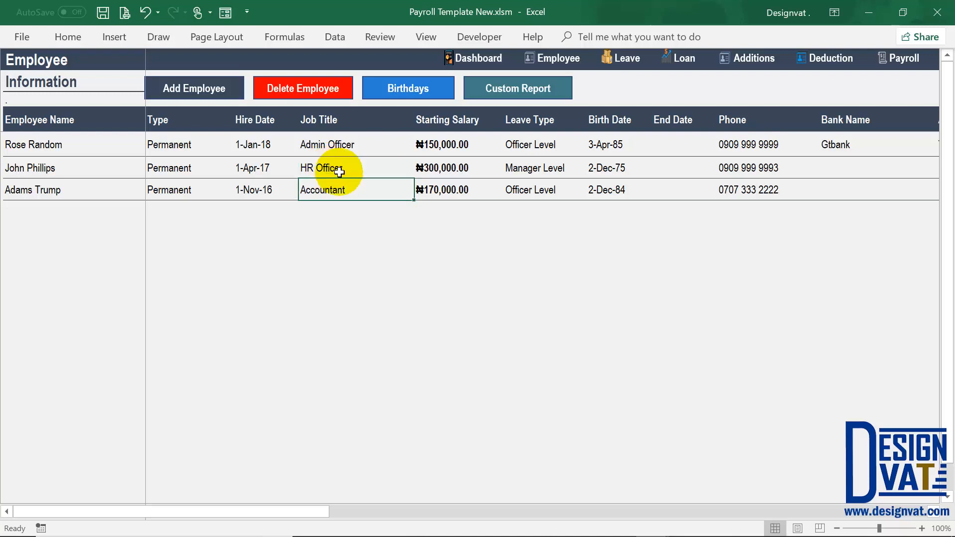
drag(277, 513, 420, 525)
- Enter First Bank with its account number for the second employee, and FCMB with an account number for the third
click(580, 164)
text(First Bank)
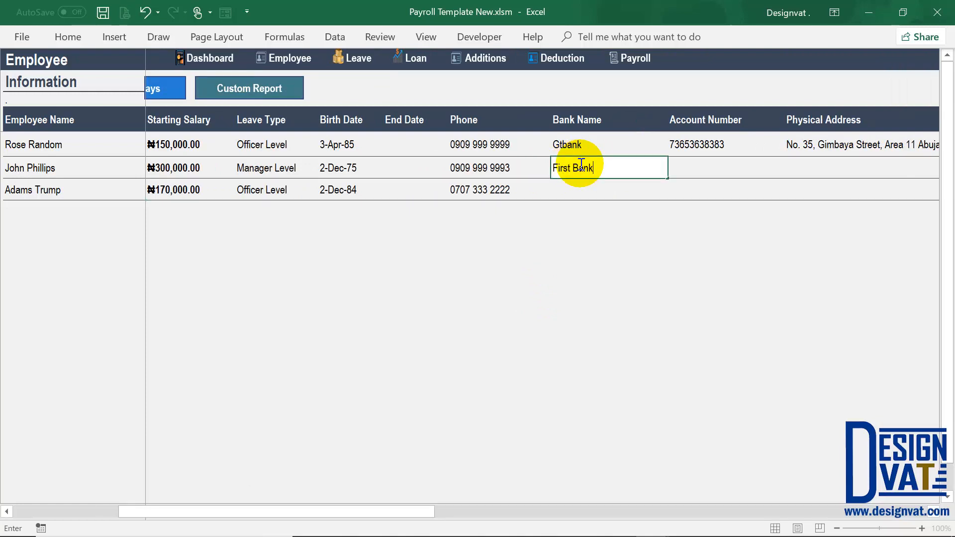
key(Tab)
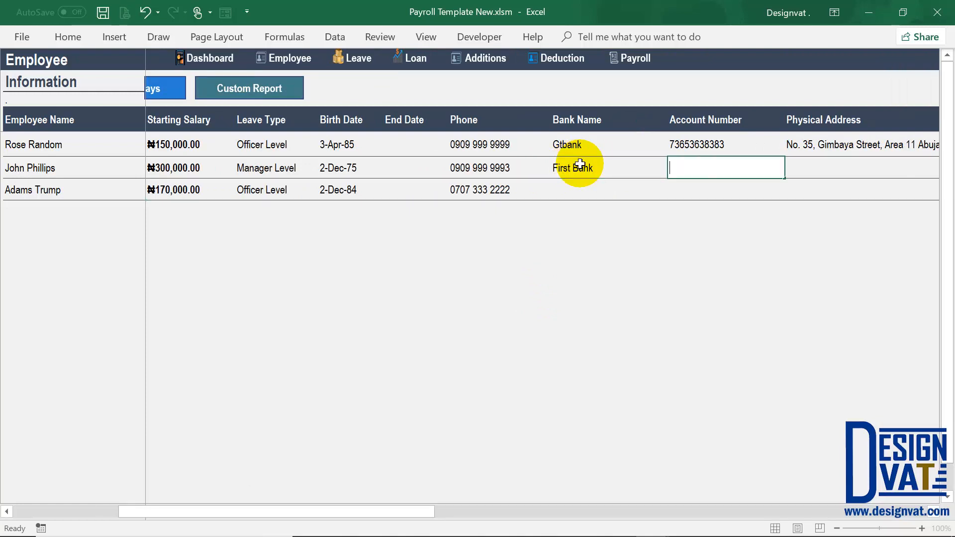
text(37373737373)
click(632, 191)
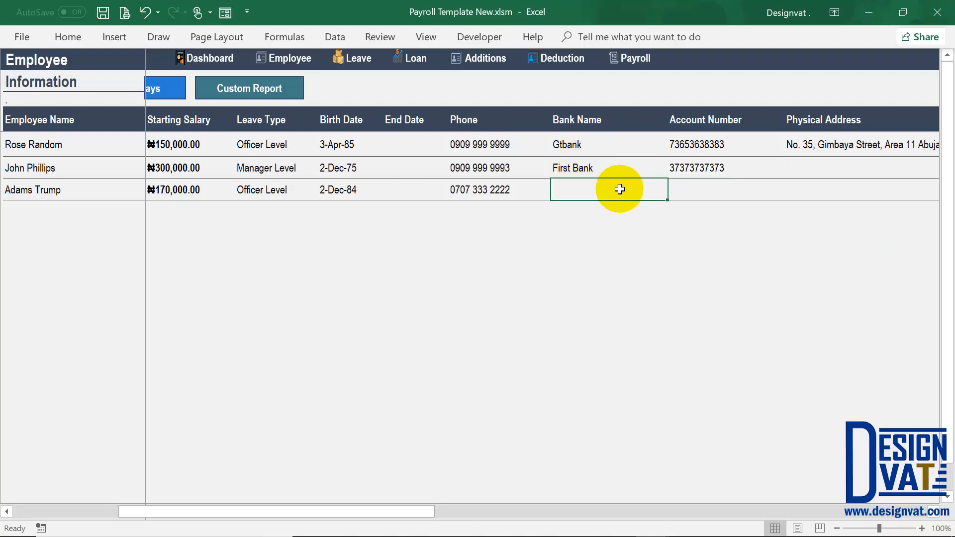
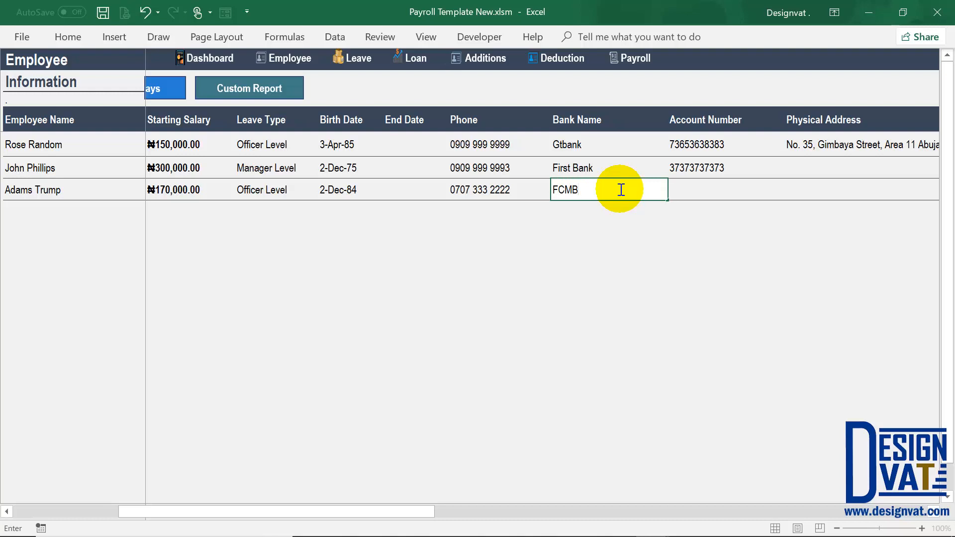
key(Tab)
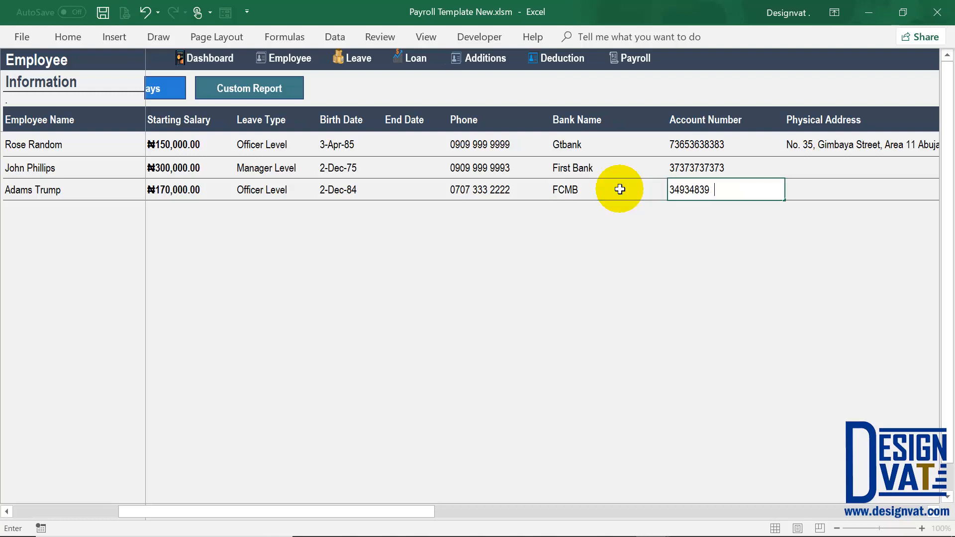
click(487, 193)
drag(260, 517, 62, 512)
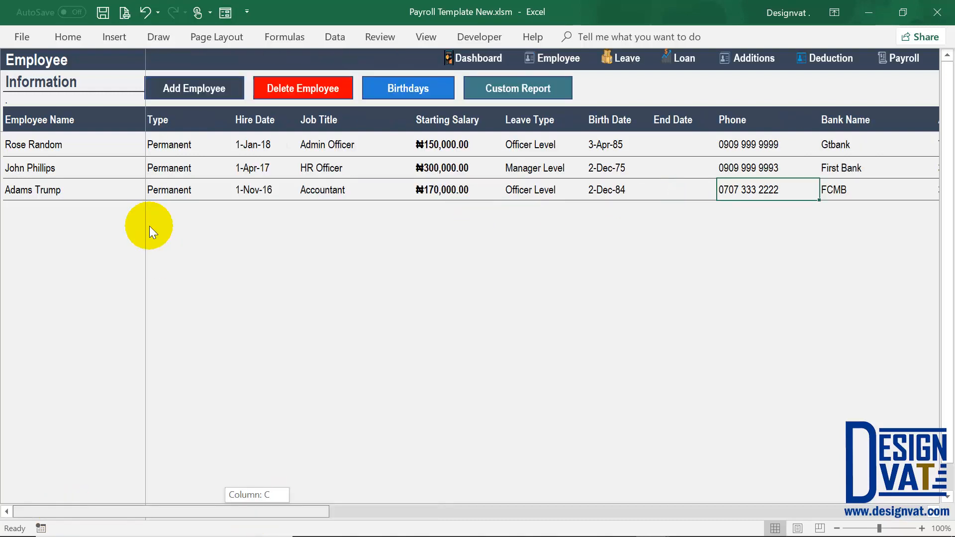
click(21, 171)
- Decline the deletion of the second employee, then switch to the Leave sheet
click(331, 89)
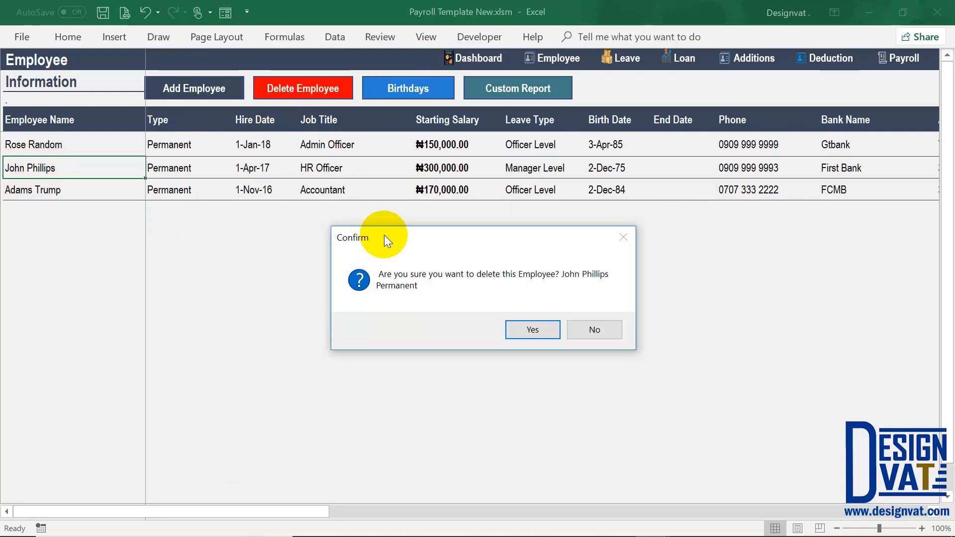
click(599, 327)
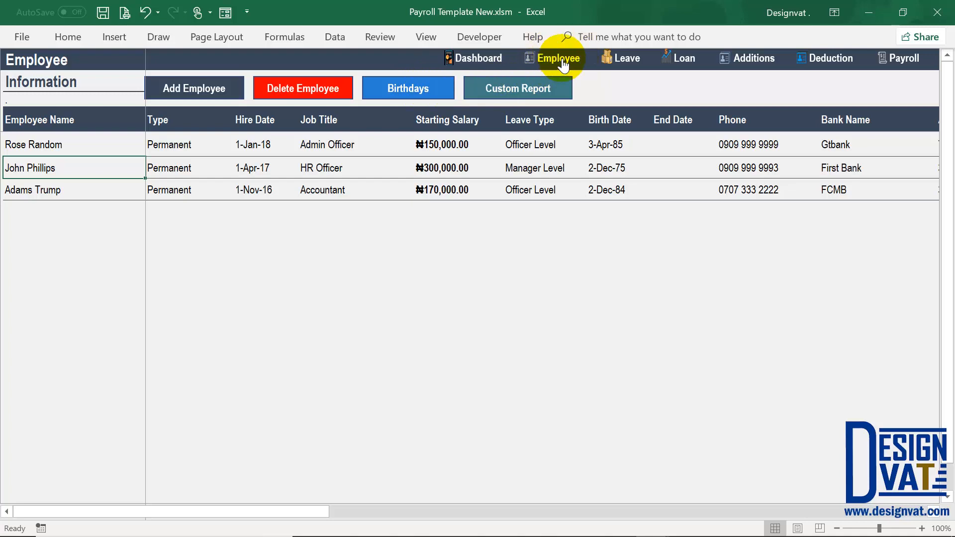
click(623, 64)
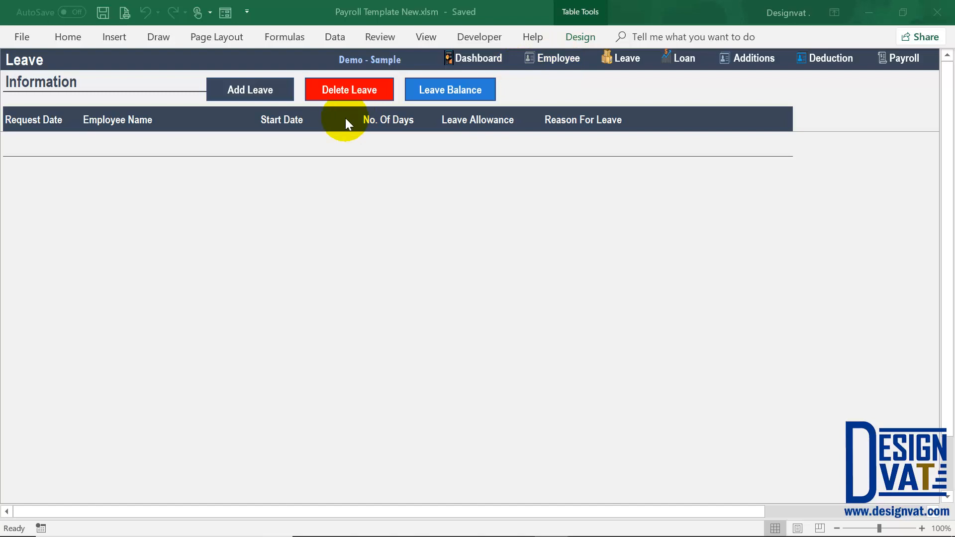
- Start a new leave record and change its request date to 1-4-2018
click(248, 91)
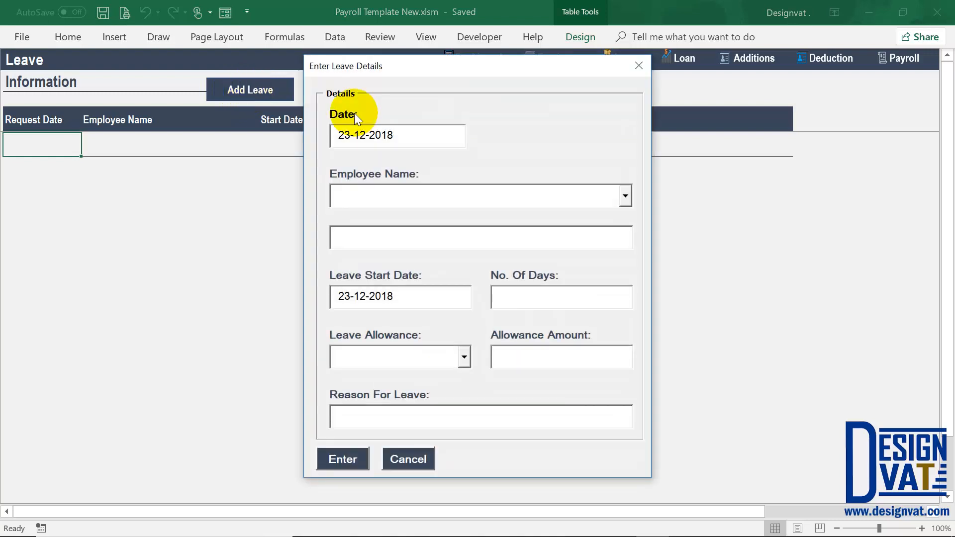
drag(398, 134, 316, 134)
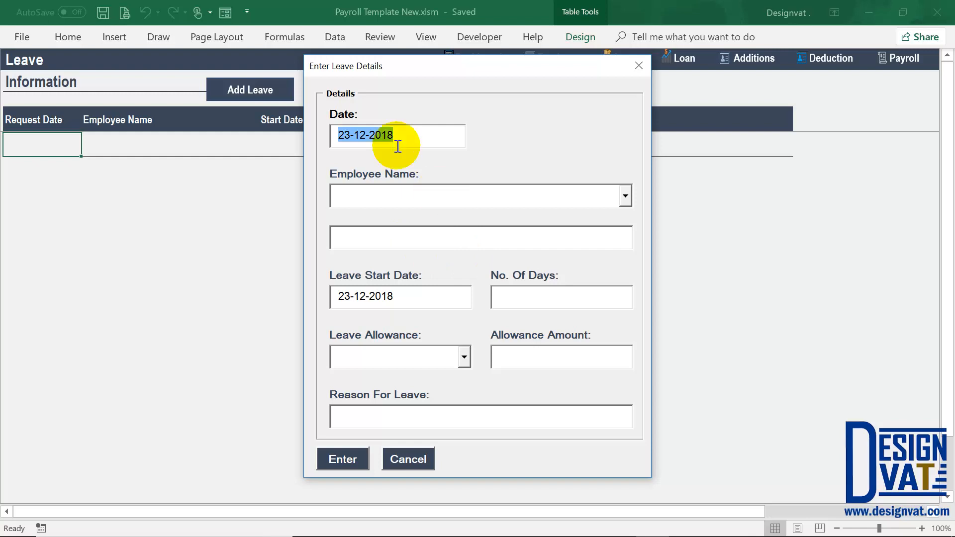
drag(351, 135, 324, 133)
text(1)
key(Right)
key(Right)
key(Delete)
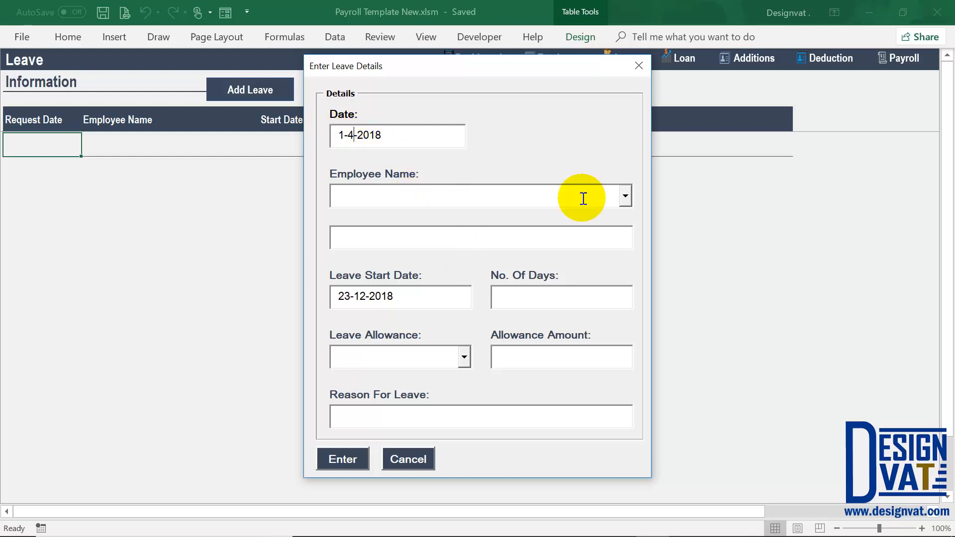
- Choose the second employee and note 14 leave days available
click(619, 196)
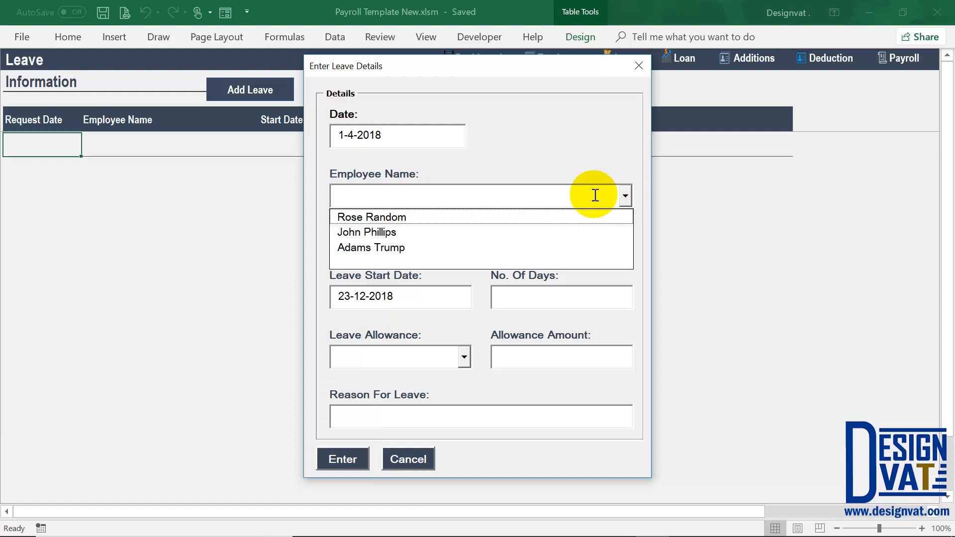
click(390, 231)
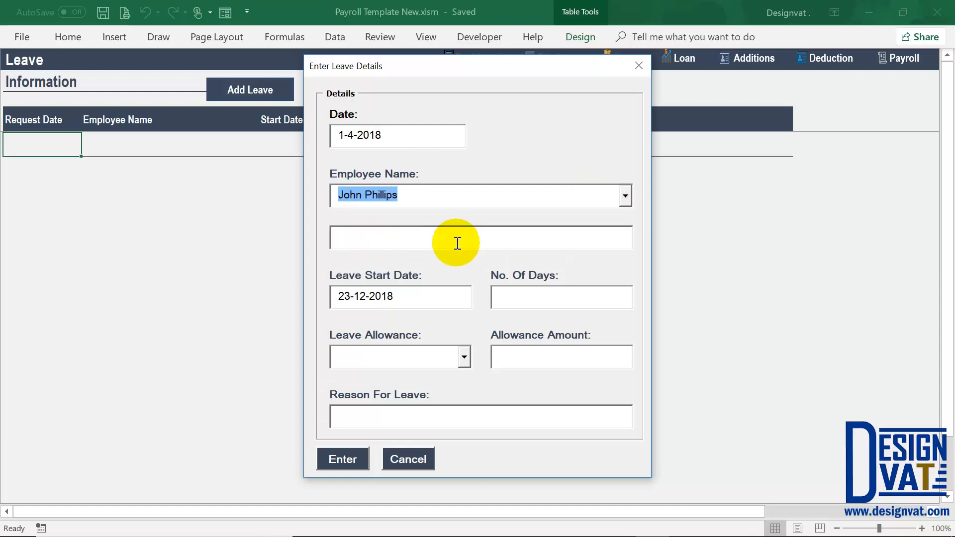
key(Tab)
drag(414, 195, 337, 194)
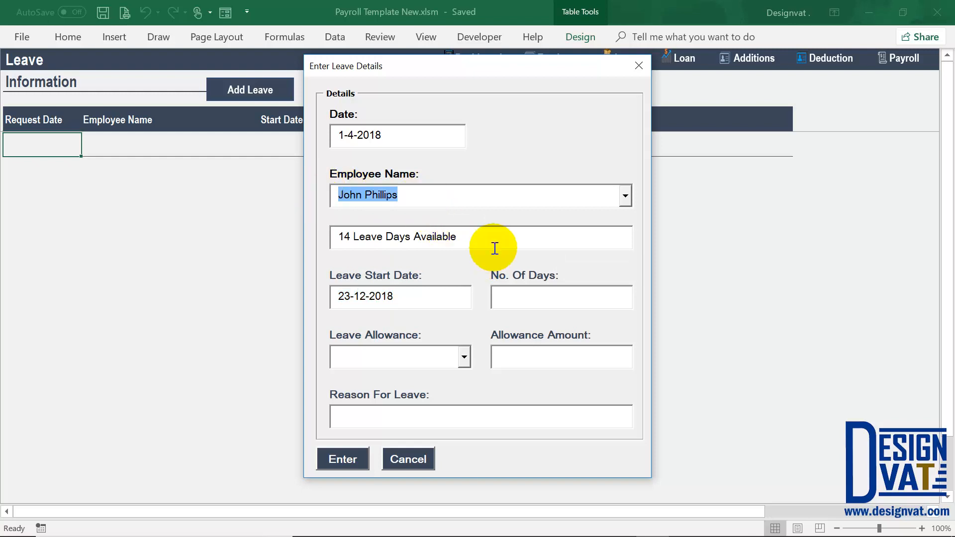
drag(495, 248, 337, 230)
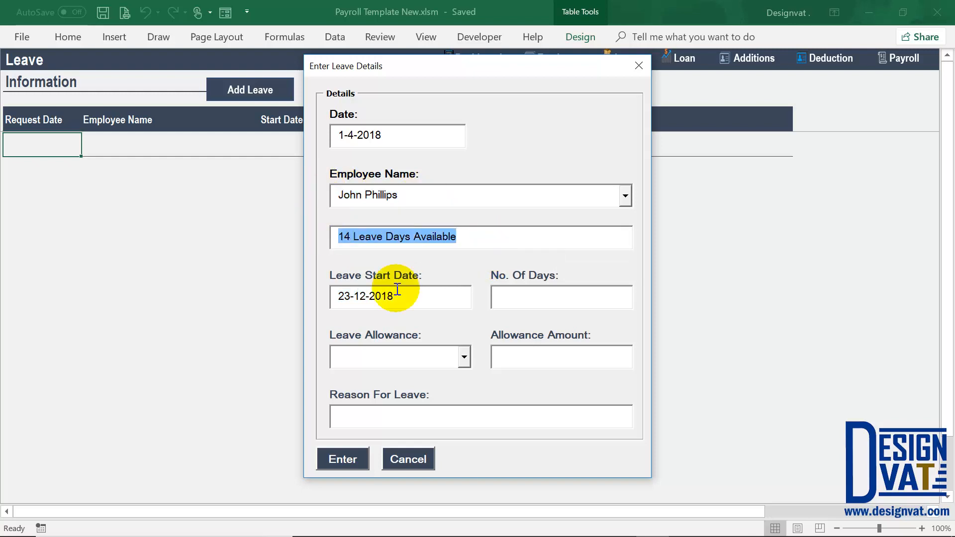
double_click(343, 236)
- Compare available leave for the first (0 days) and third employees, ending on the first
click(626, 198)
click(518, 216)
double_click(341, 237)
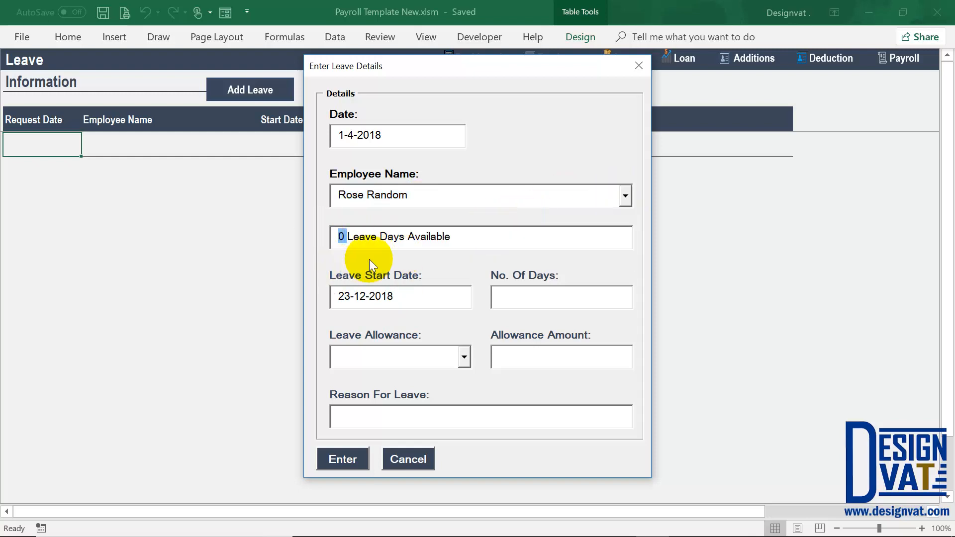
click(625, 196)
click(357, 247)
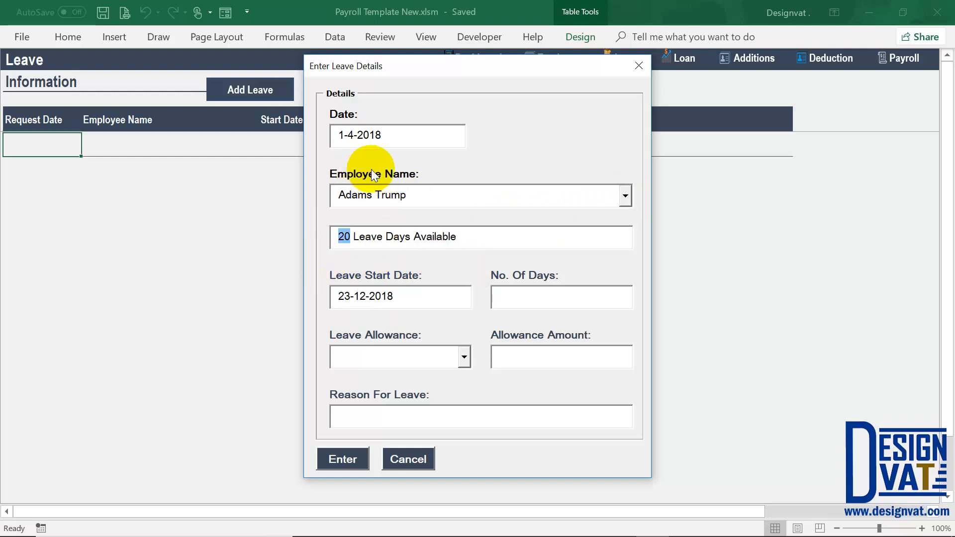
click(627, 197)
click(625, 196)
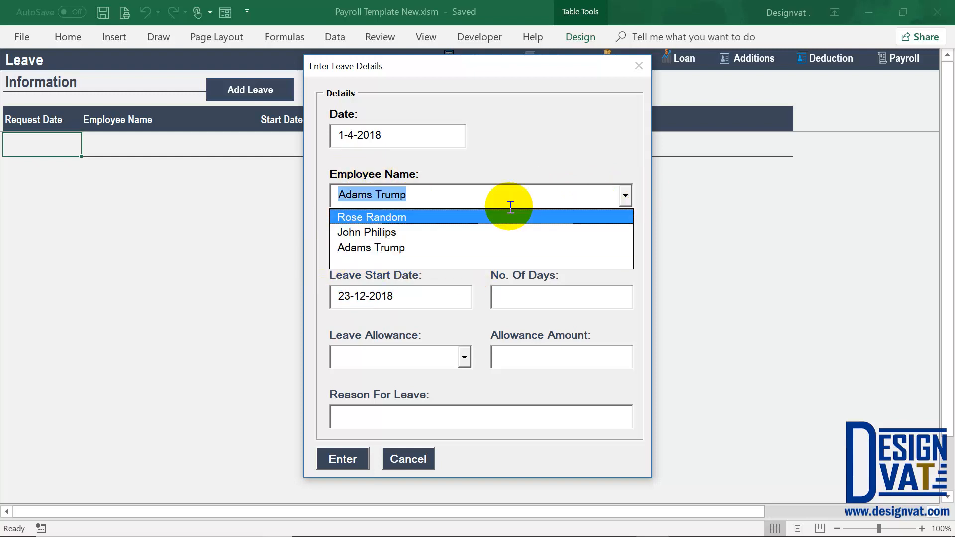
click(387, 217)
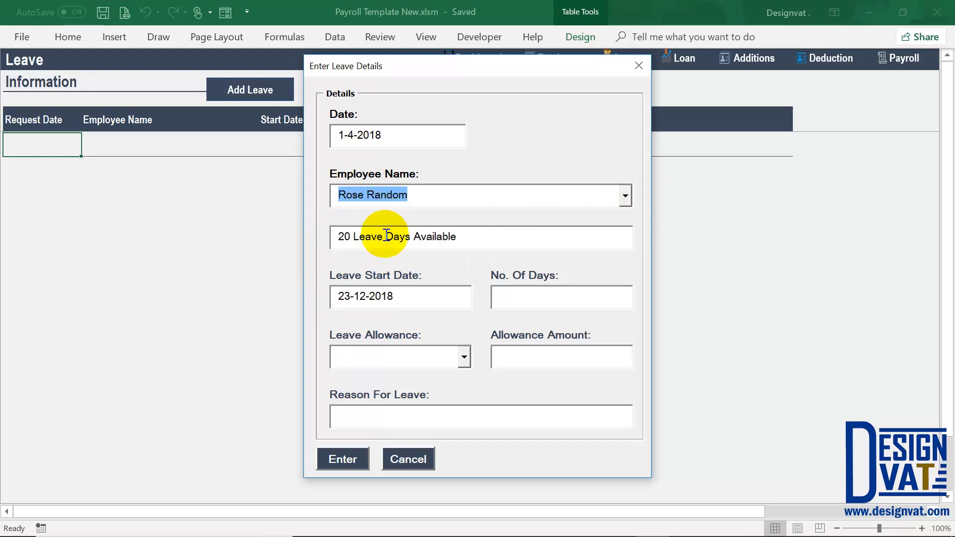
drag(379, 236, 311, 234)
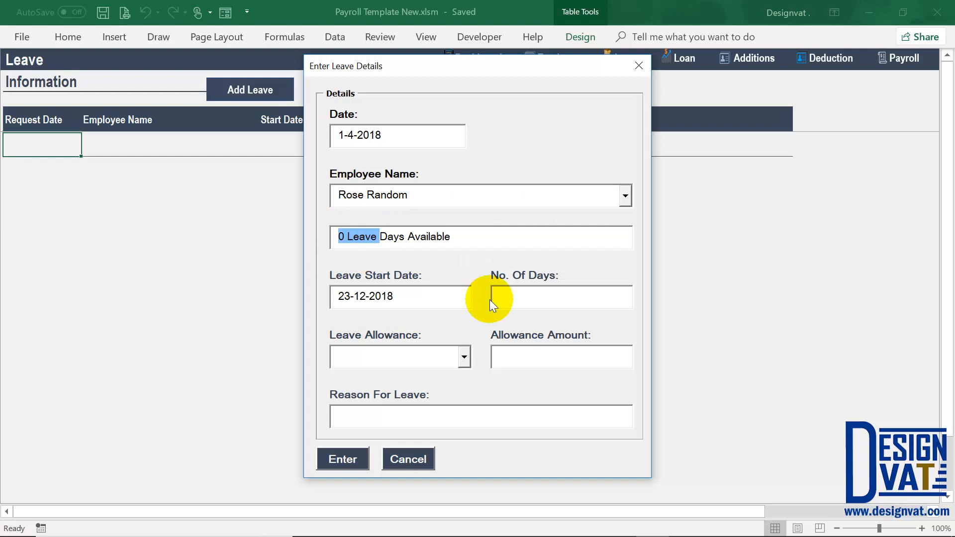
- Choose the second employee and set the leave start to 7-4-2018 for 3 days
click(623, 197)
click(356, 229)
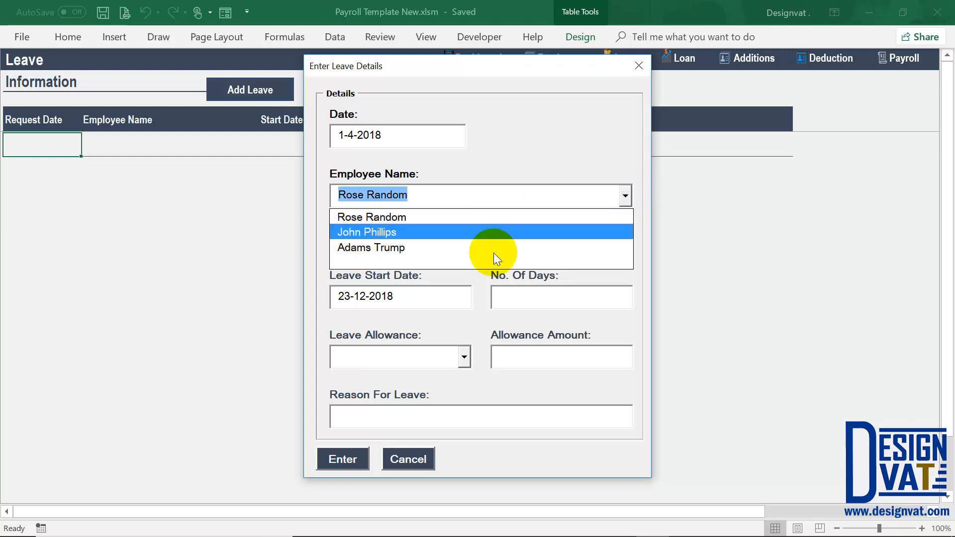
key(Tab)
drag(352, 236, 337, 237)
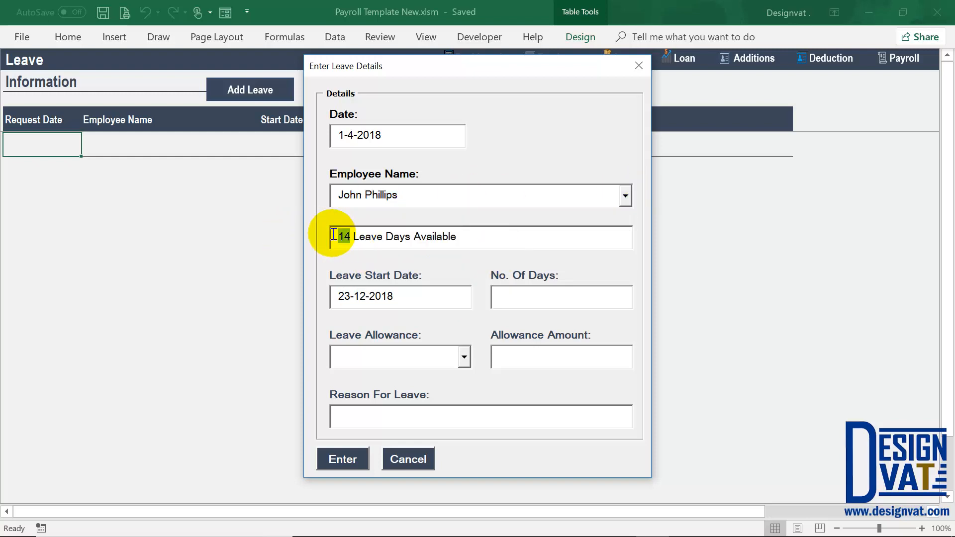
drag(332, 295, 355, 296)
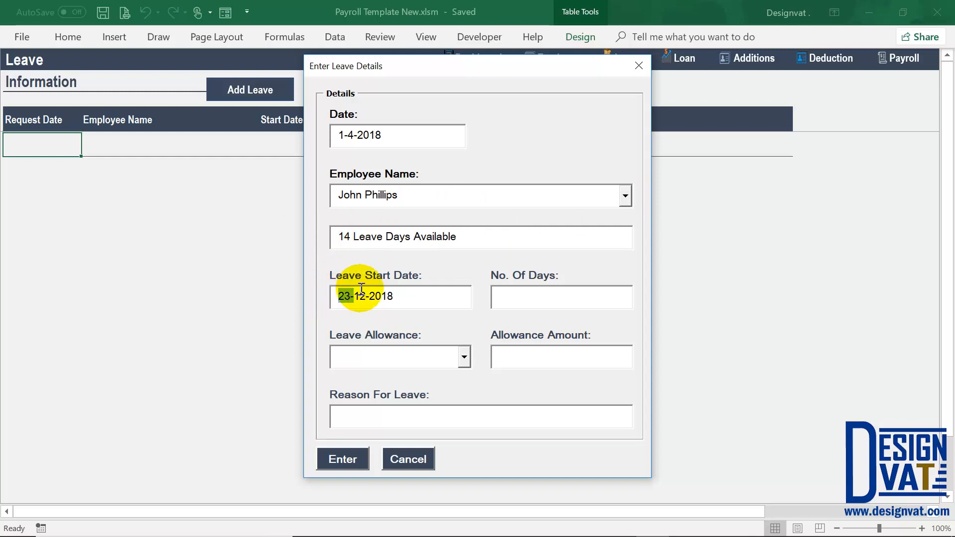
text(7)
key(BackSpace)
key(BackSpace)
text(-4)
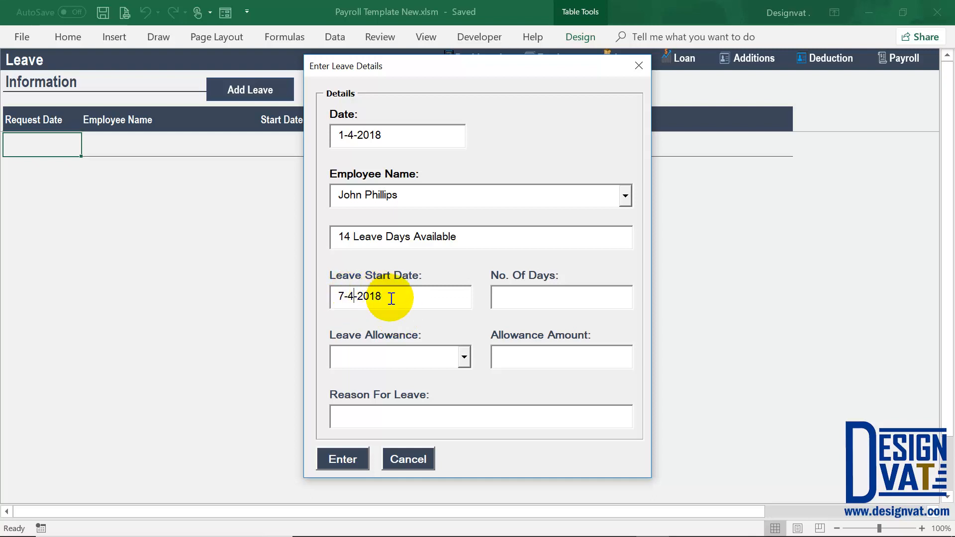
click(502, 296)
text(3)
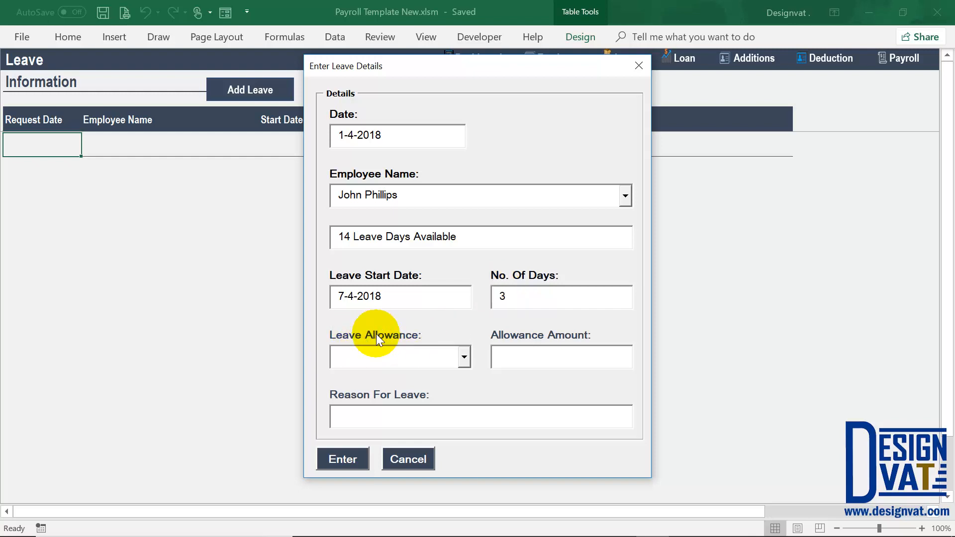
- Try Other, then Full Salary (300,000.00) as the allowance, then clear the allowance choice
click(453, 351)
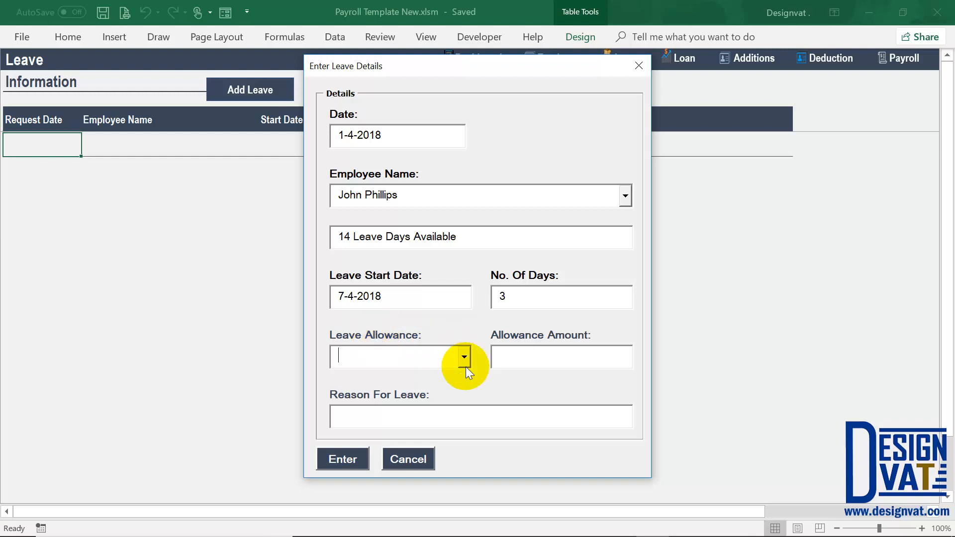
click(465, 358)
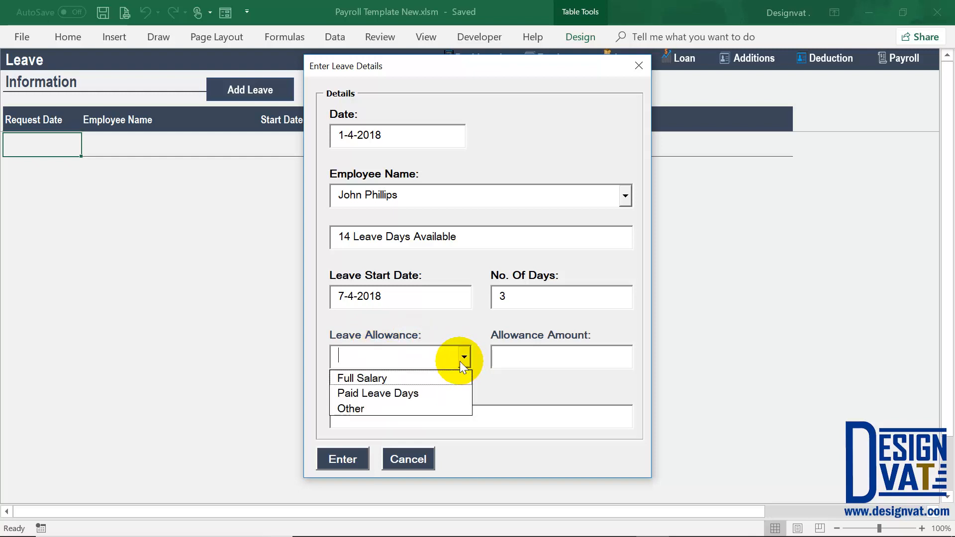
click(359, 407)
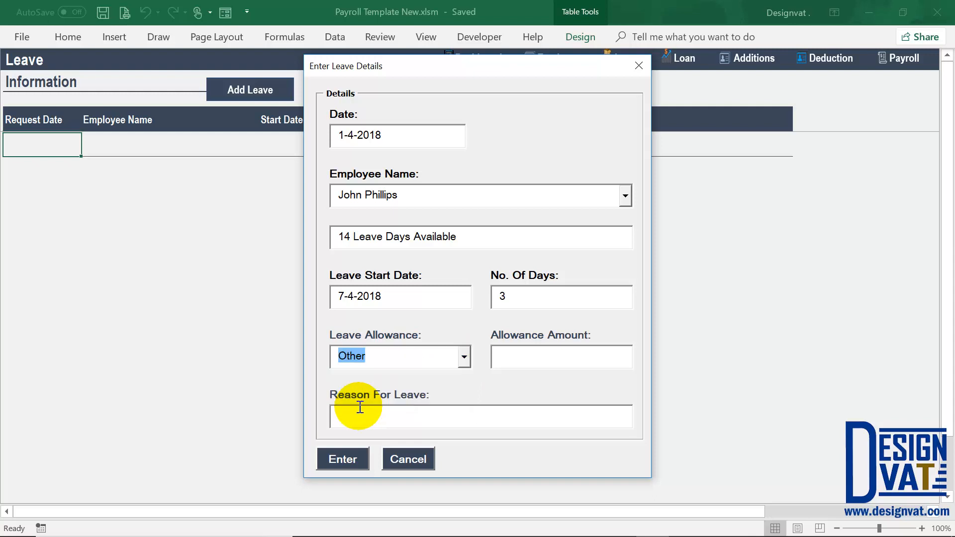
click(490, 355)
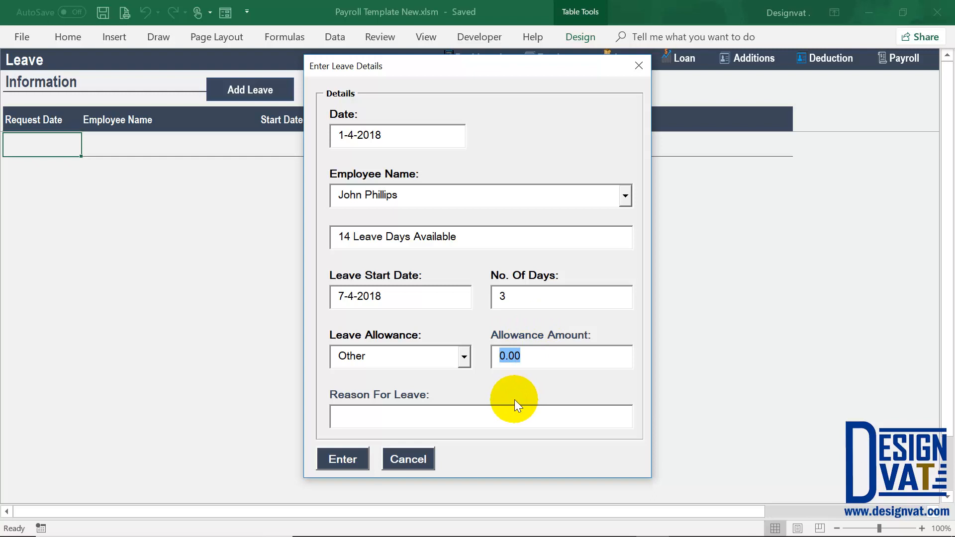
double_click(510, 296)
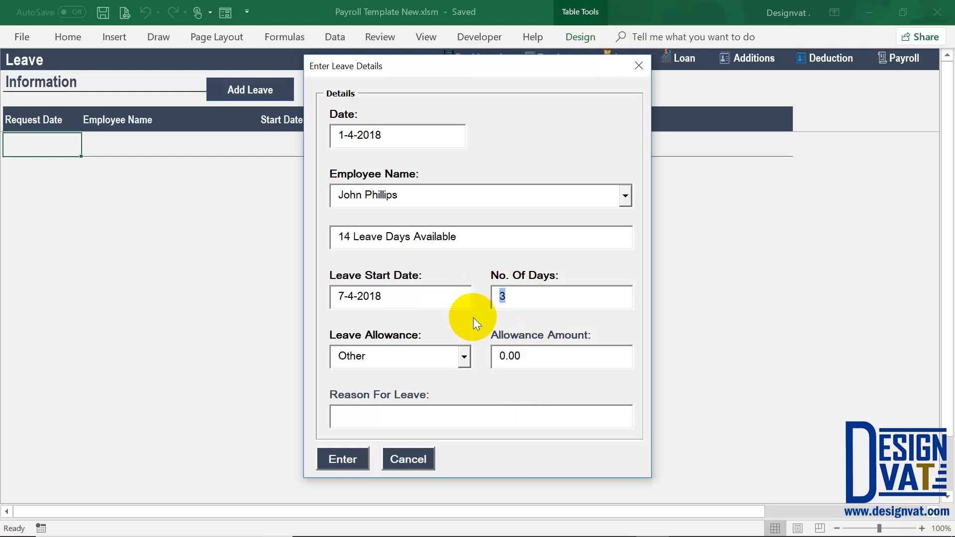
drag(402, 193, 324, 186)
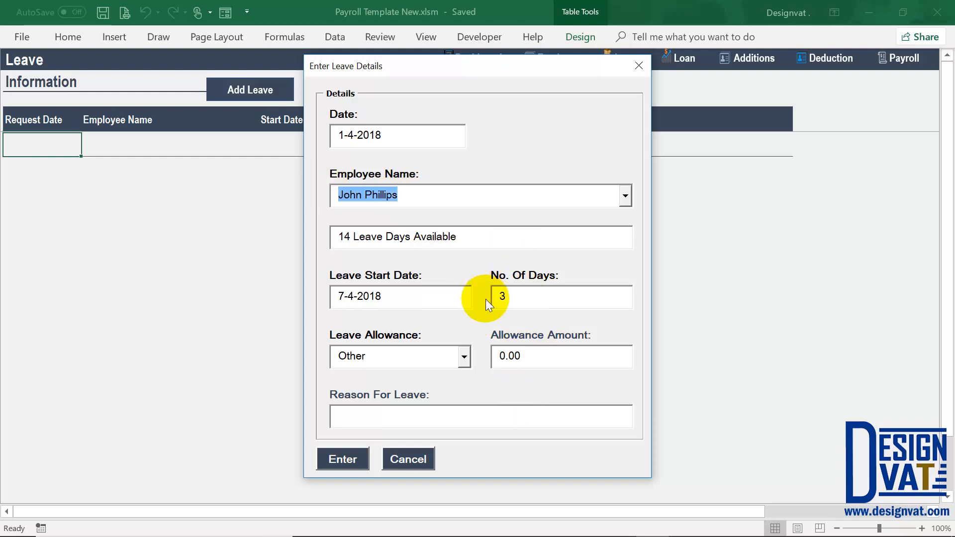
click(464, 358)
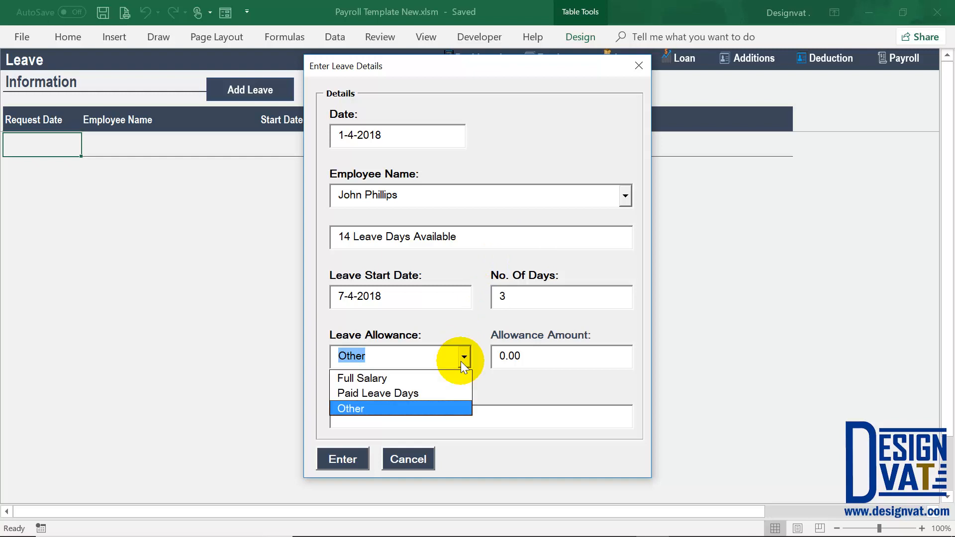
click(355, 378)
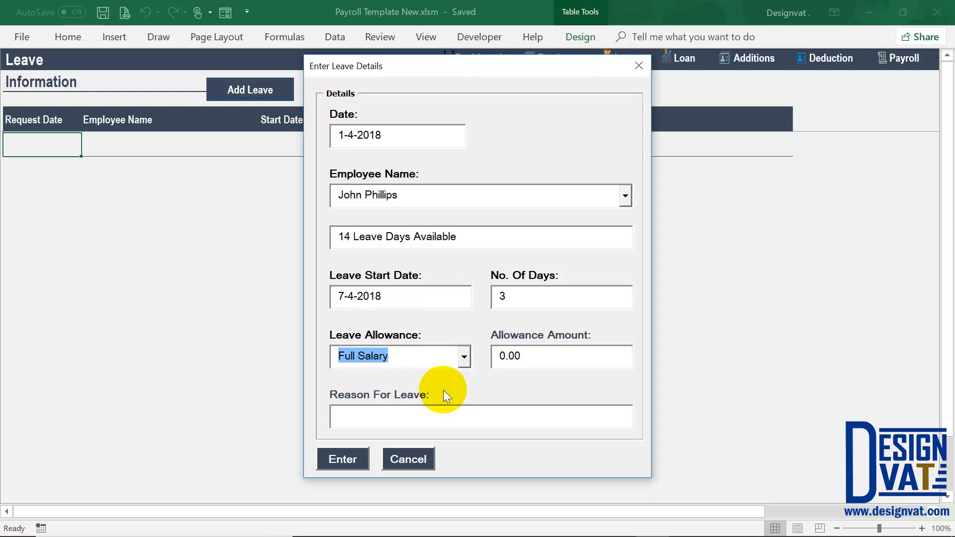
key(Tab)
click(354, 190)
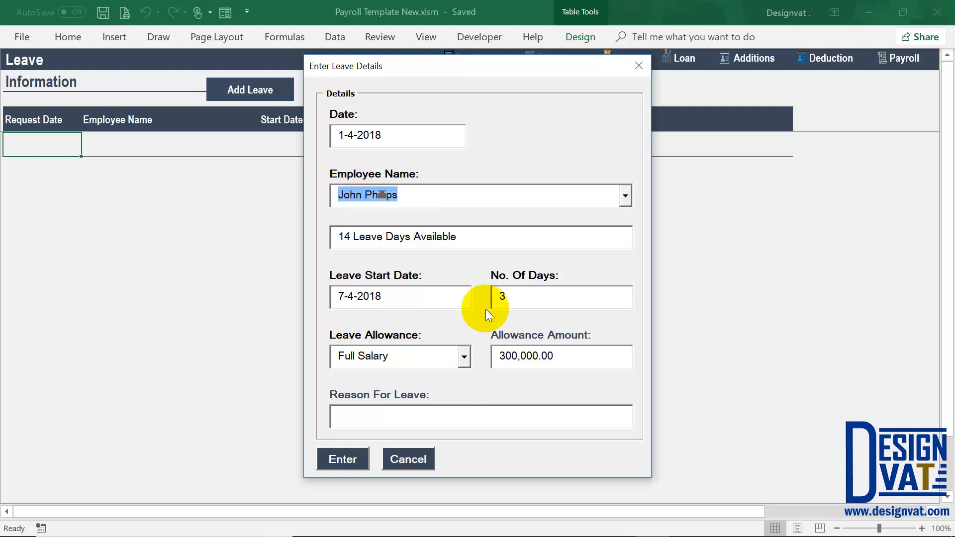
drag(552, 356, 479, 356)
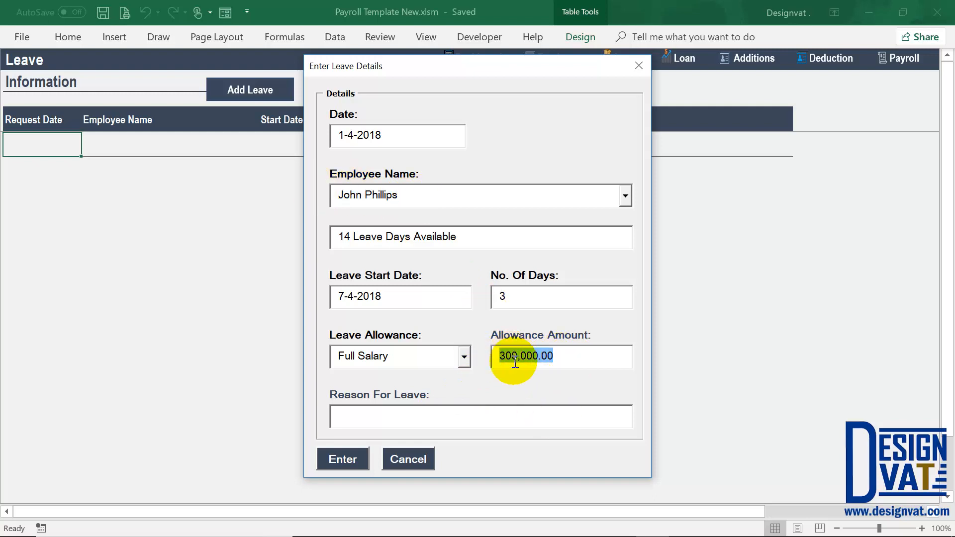
click(401, 356)
key(BackSpace)
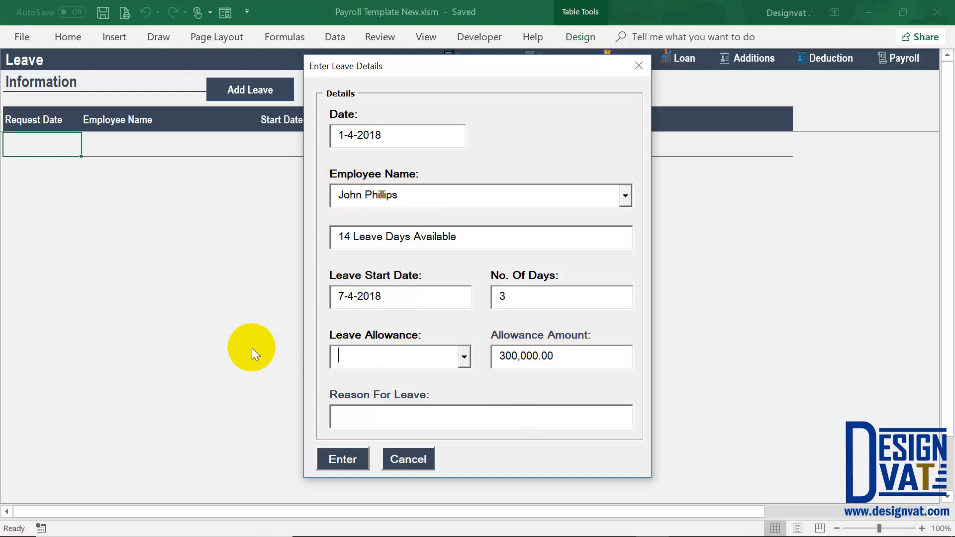
- Pick the employee with 20 available days and choose Full Salary, showing 170,000.00
click(626, 195)
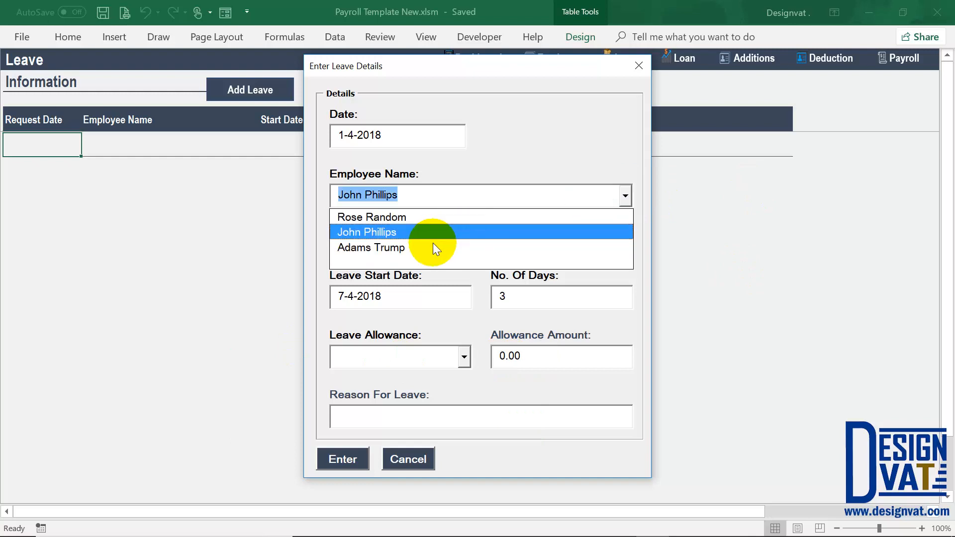
click(487, 248)
key(Tab)
click(395, 359)
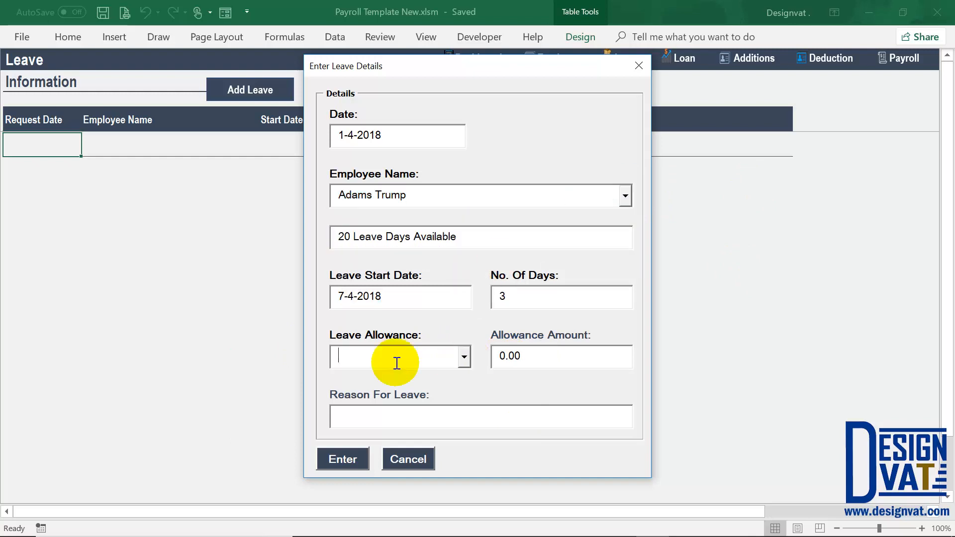
click(363, 378)
drag(551, 367, 458, 344)
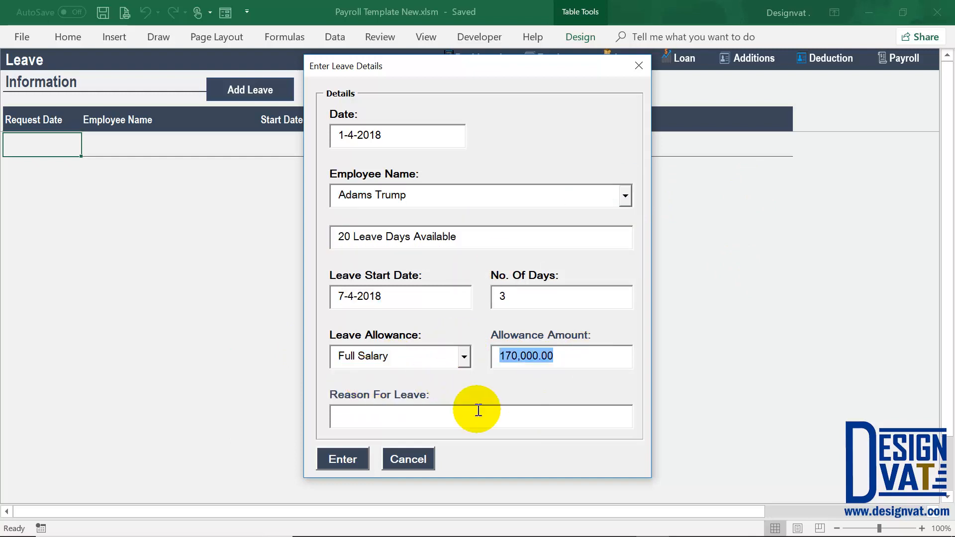
drag(418, 200, 306, 192)
drag(554, 356, 475, 369)
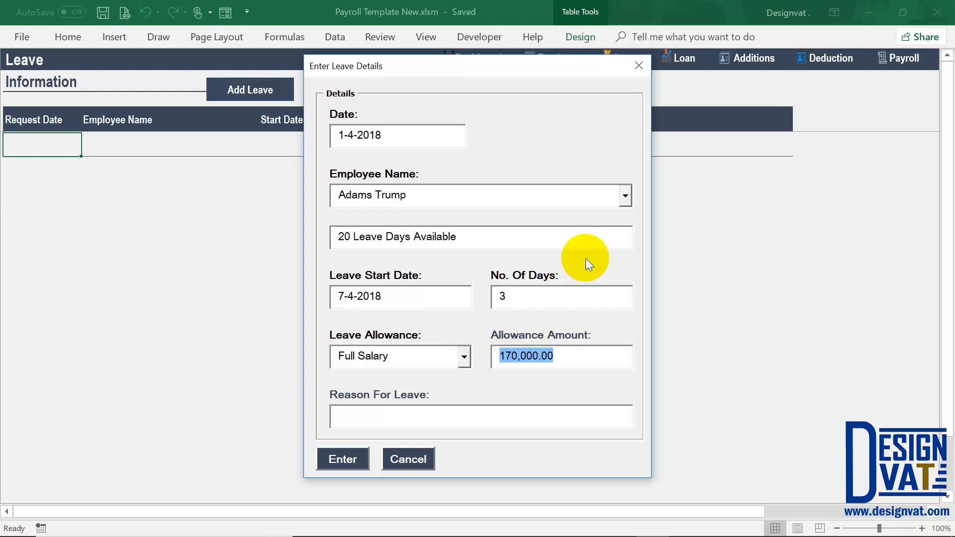
- Bring back the 14-day employee by typing J and try the Full Salary allowance
click(625, 196)
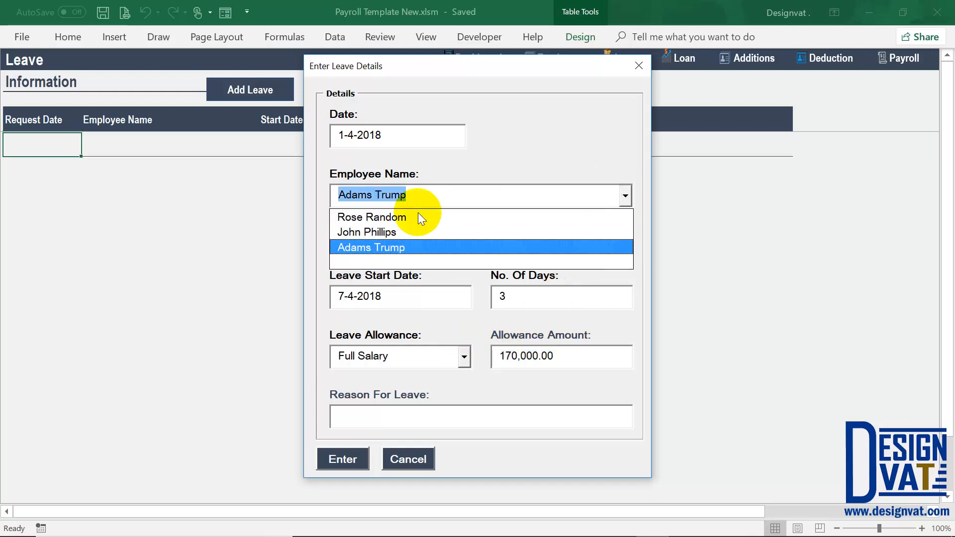
click(406, 358)
key(BackSpace)
drag(429, 196, 238, 183)
text(J)
key(Tab)
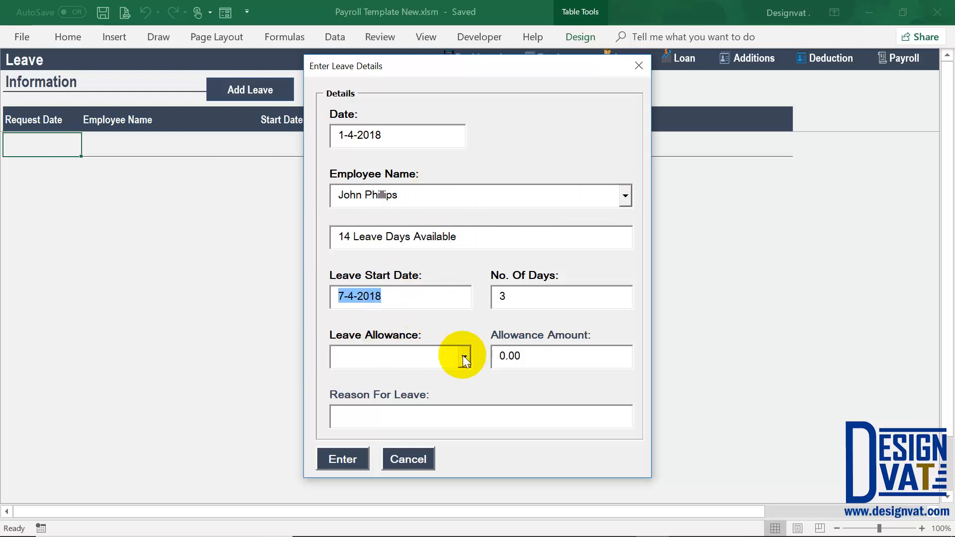
click(463, 357)
click(440, 385)
key(Tab)
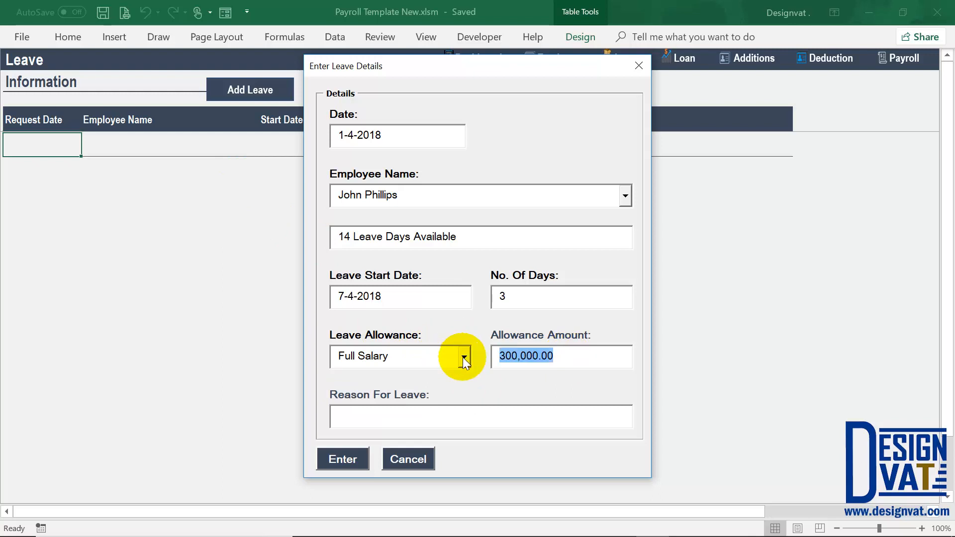
- Switch the allowance to Paid Leave Days, giving an amount of 30,000.00
click(462, 358)
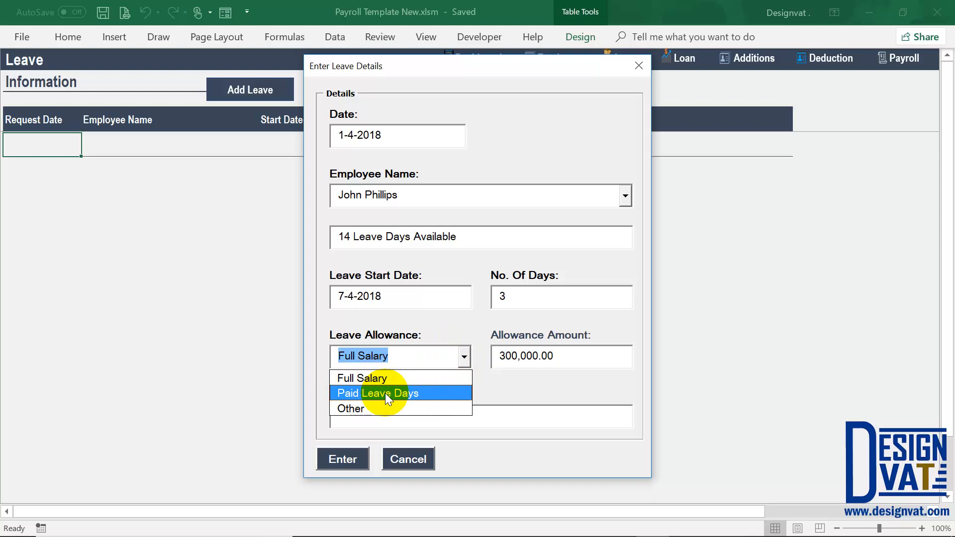
click(497, 298)
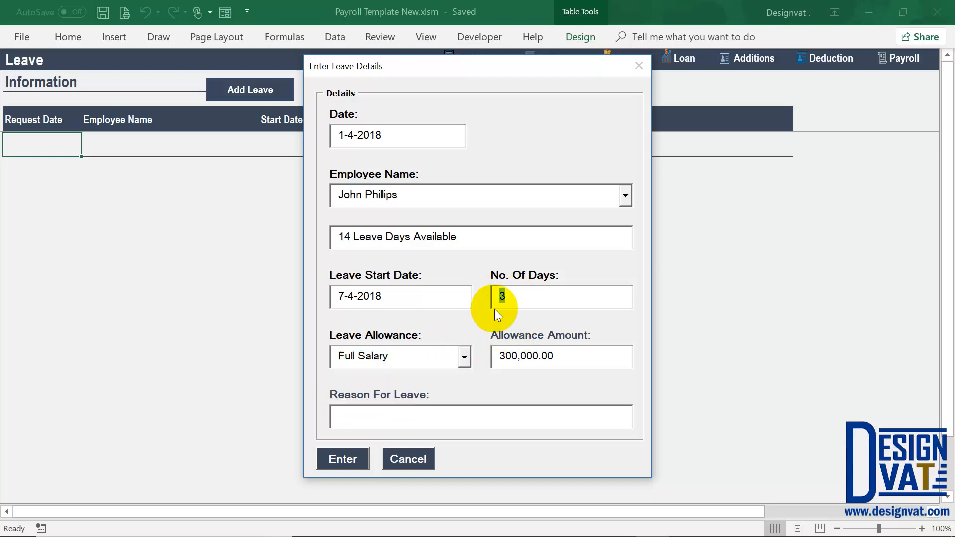
click(464, 358)
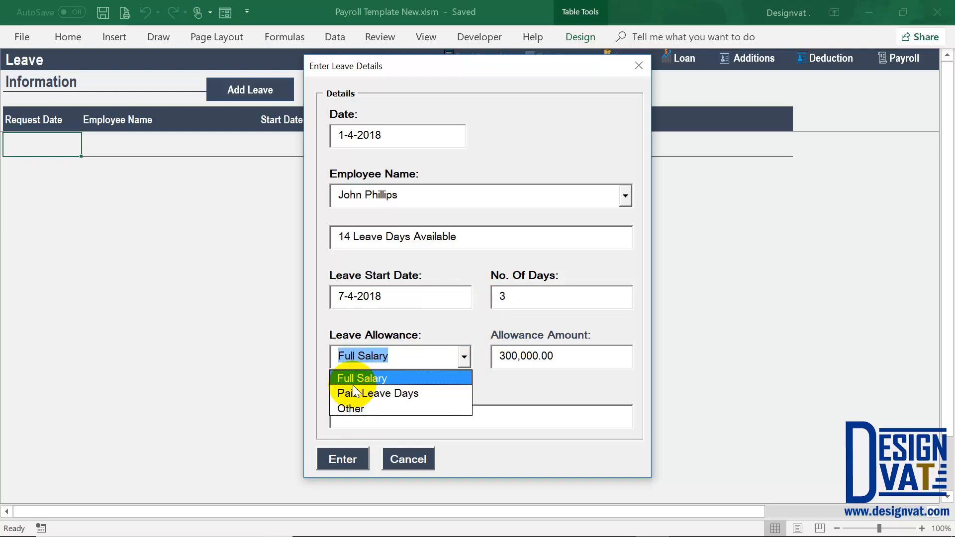
click(382, 393)
key(Tab)
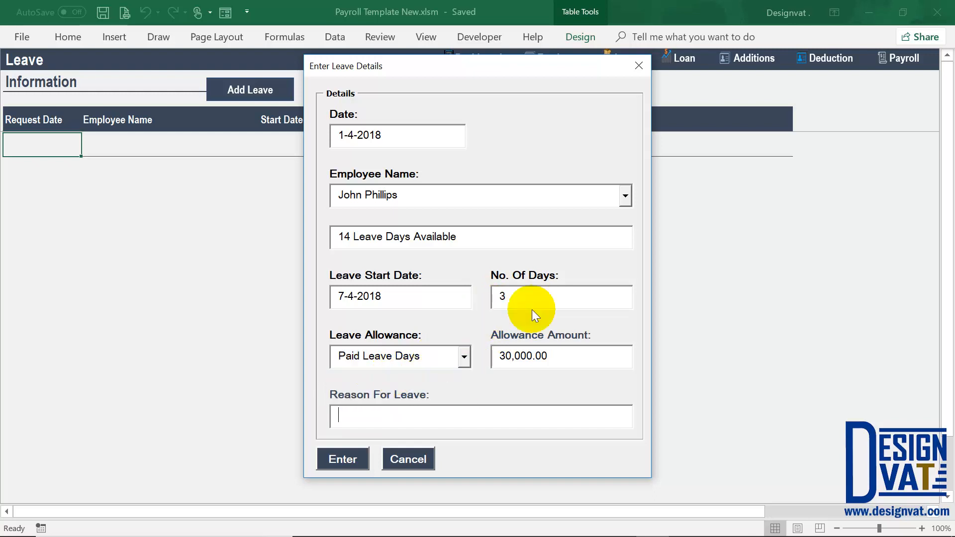
click(552, 356)
drag(491, 354, 476, 353)
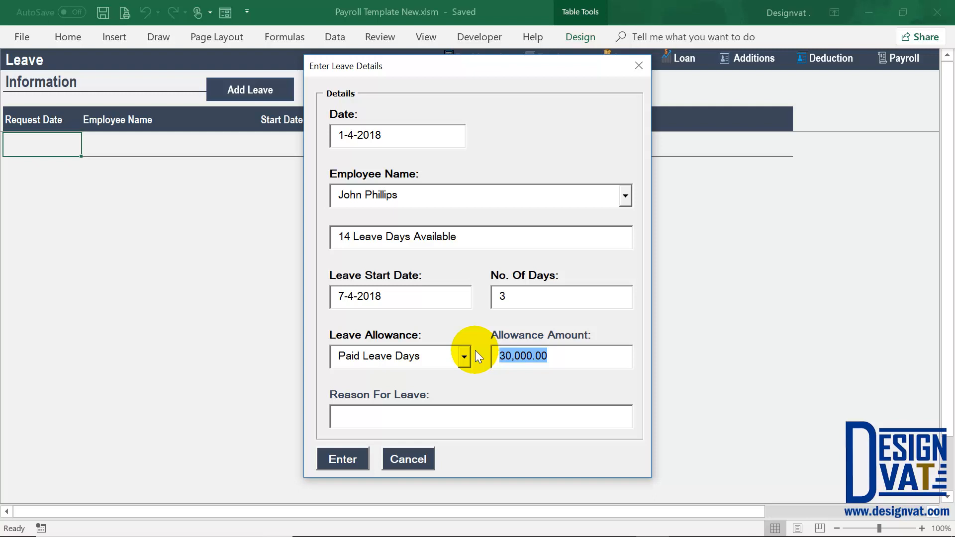
drag(356, 297, 350, 294)
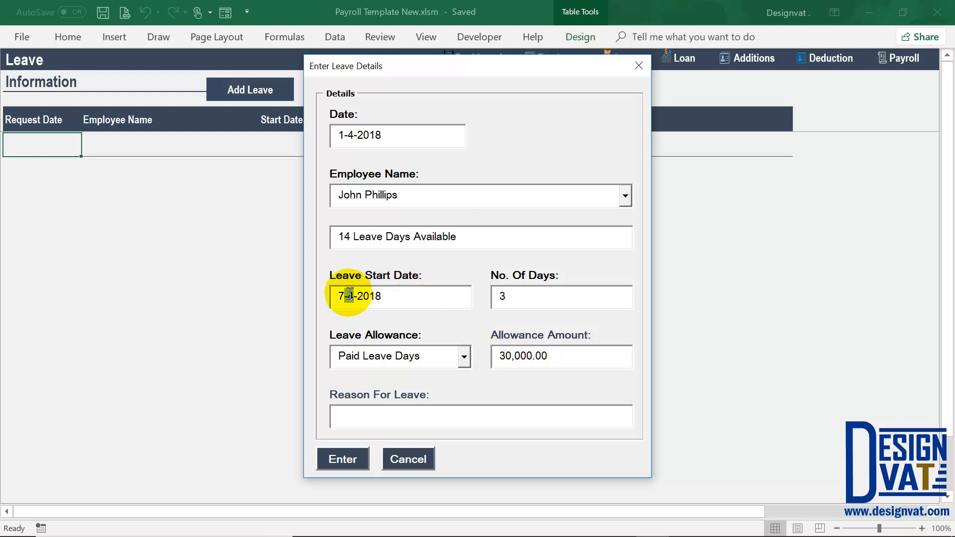
drag(519, 293, 496, 295)
drag(556, 351, 476, 356)
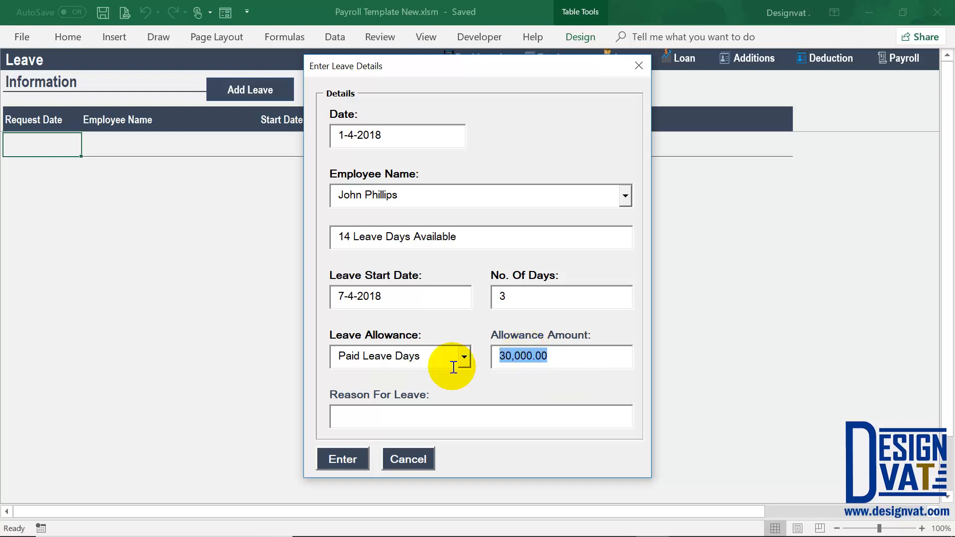
- Overwrite the allowance amount with 1000, then with 700,000
click(465, 357)
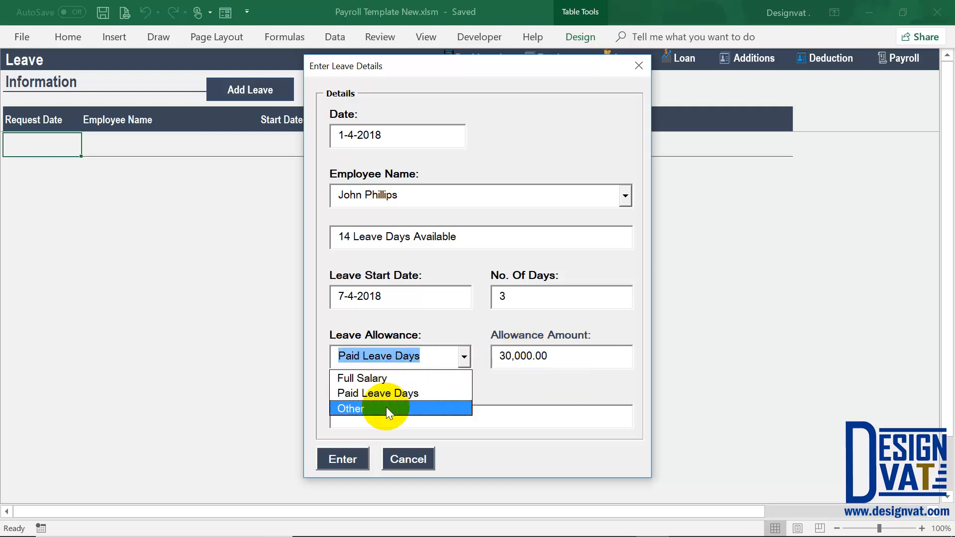
click(568, 355)
double_click(569, 353)
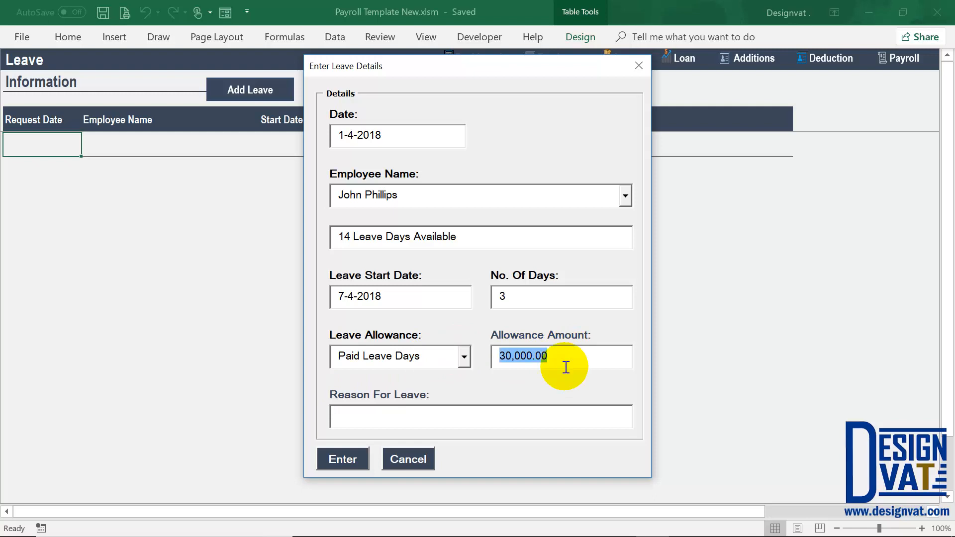
text(1000)
key(Tab)
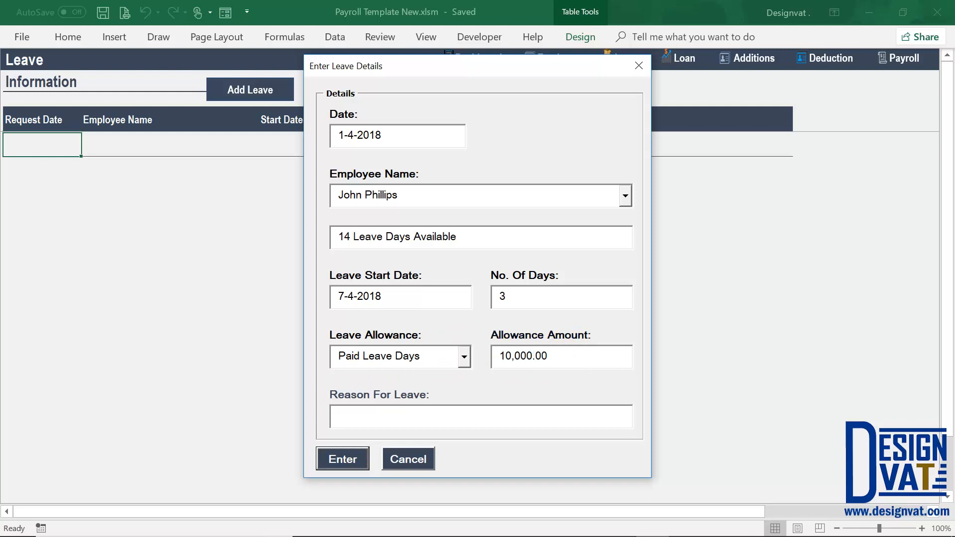
key(shift+Tab)
text(700,000)
key(Tab)
key(shift+Tab)
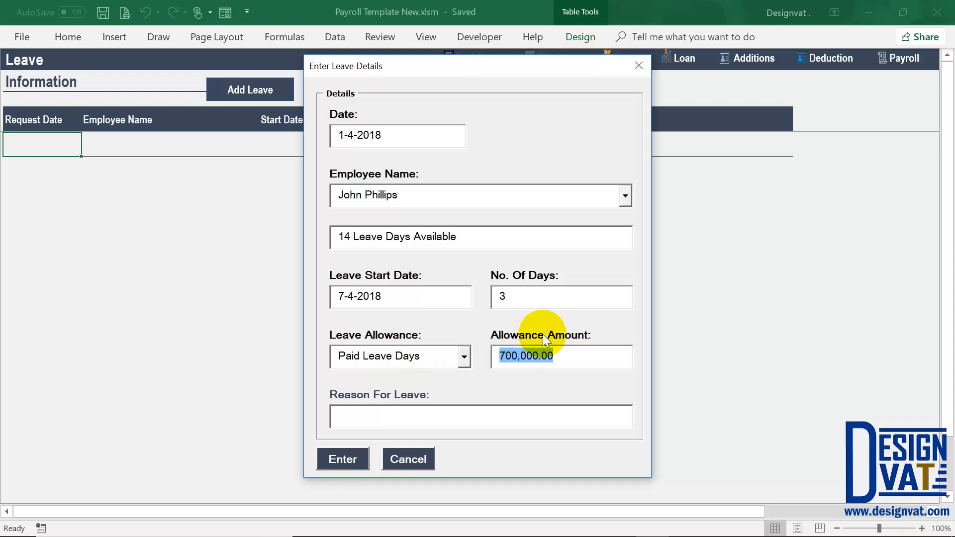
- Set the allowance to Other so the amount resets to 0.00
double_click(512, 295)
click(464, 357)
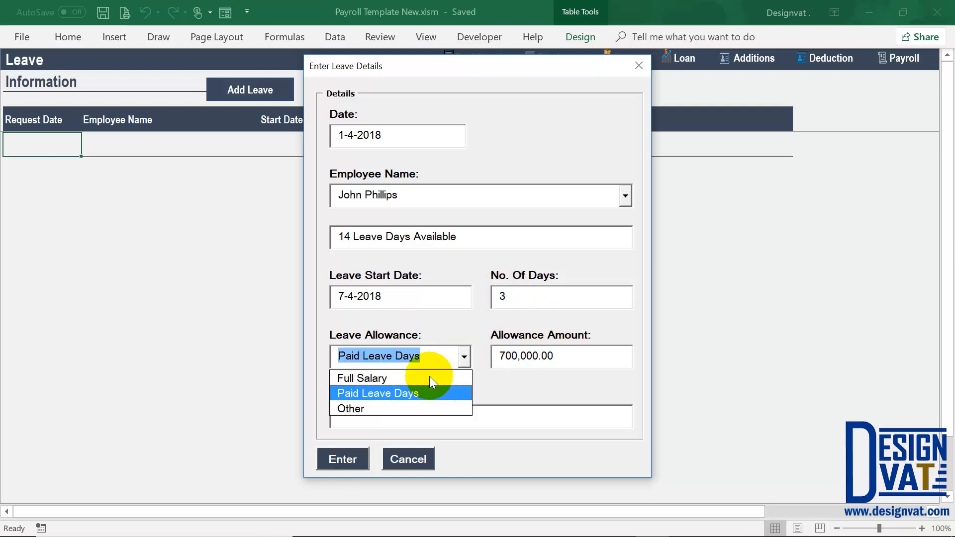
click(379, 404)
key(Tab)
drag(563, 354, 463, 356)
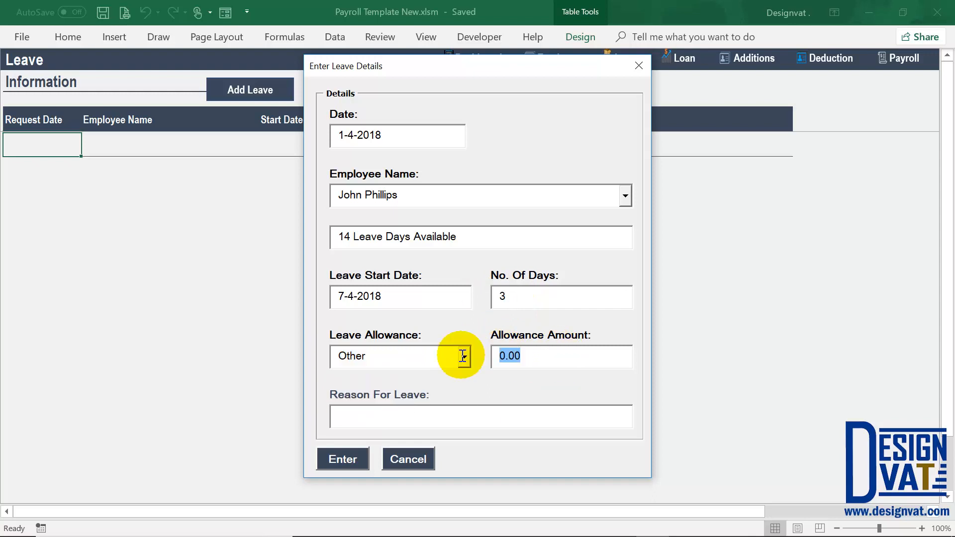
- Enter Maternity Leave as the reason, submit the 3-day leave, and close the Leave Added message
click(478, 410)
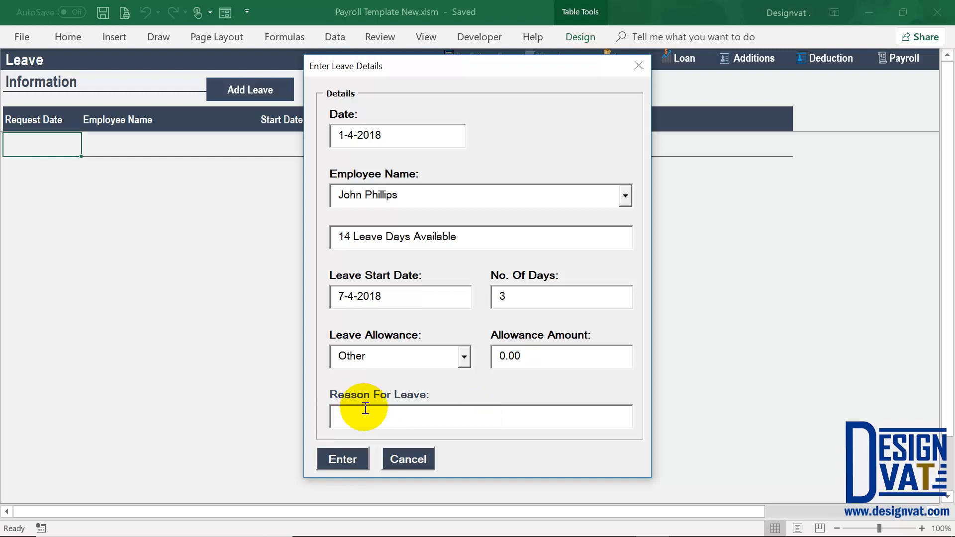
text(M)
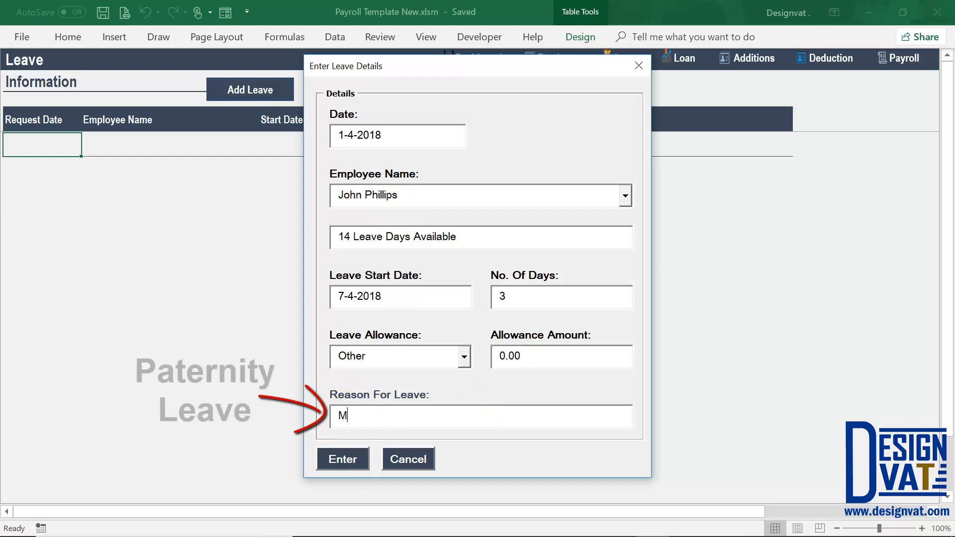
text(aternity Leave)
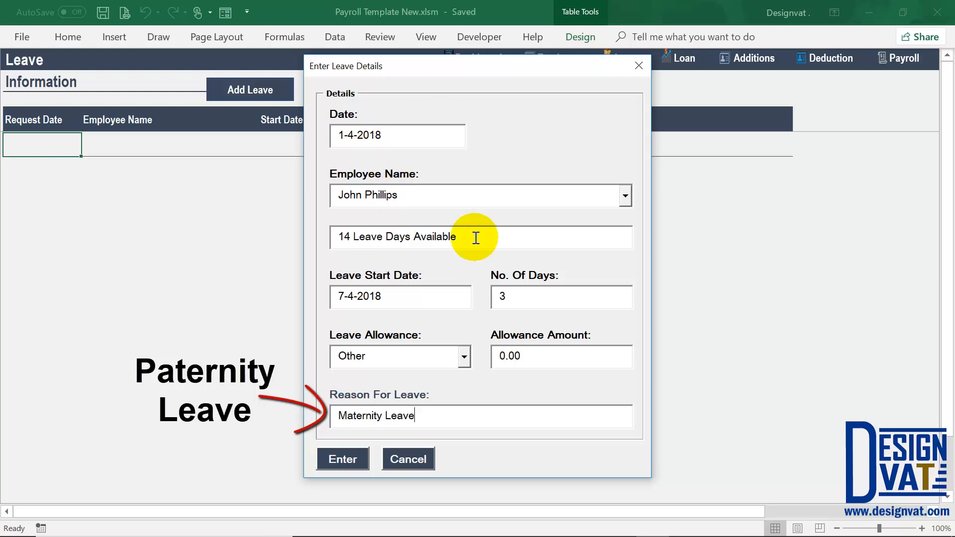
click(430, 198)
click(499, 297)
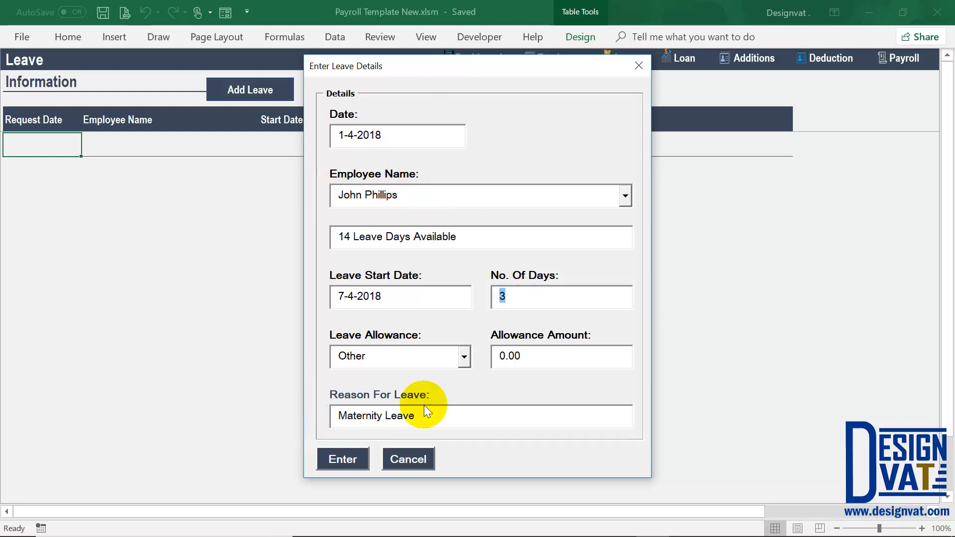
click(427, 416)
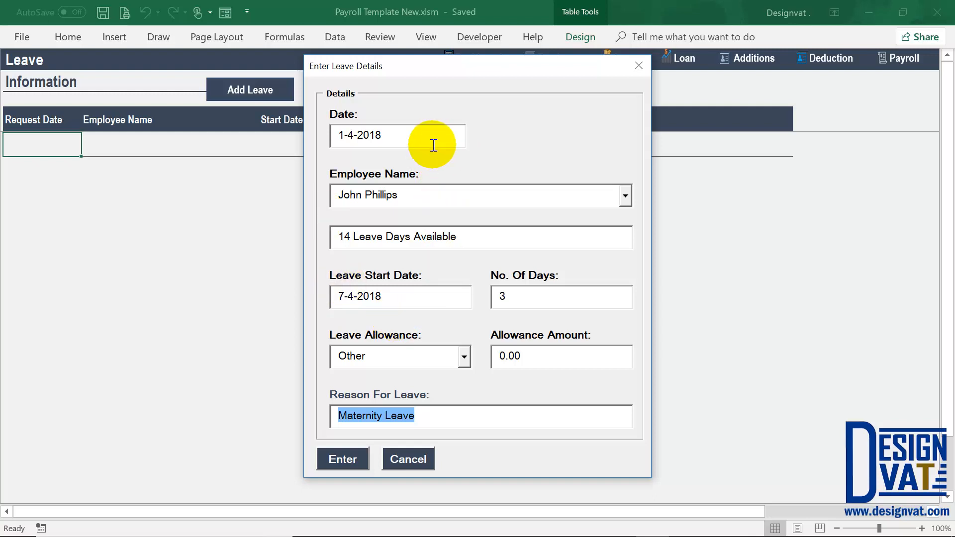
click(382, 353)
click(496, 357)
click(350, 415)
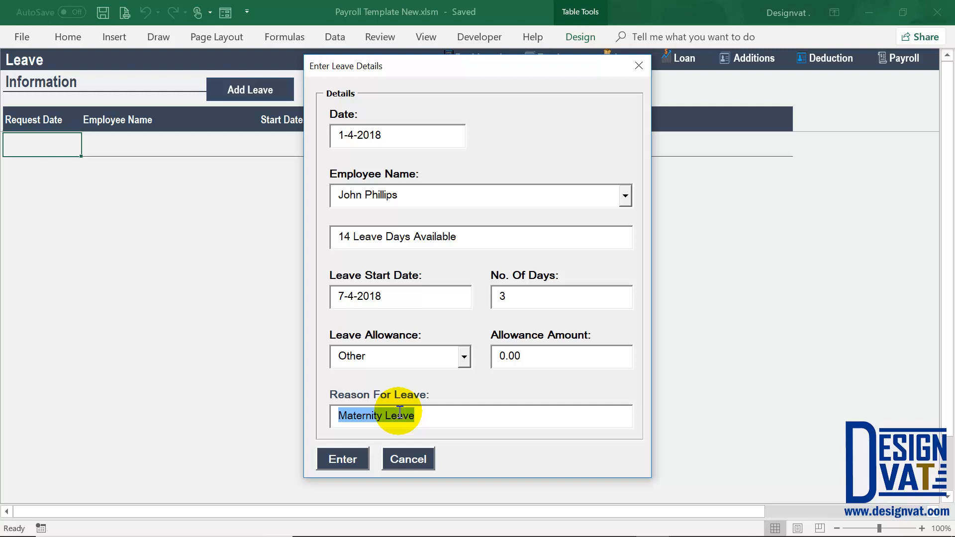
click(345, 462)
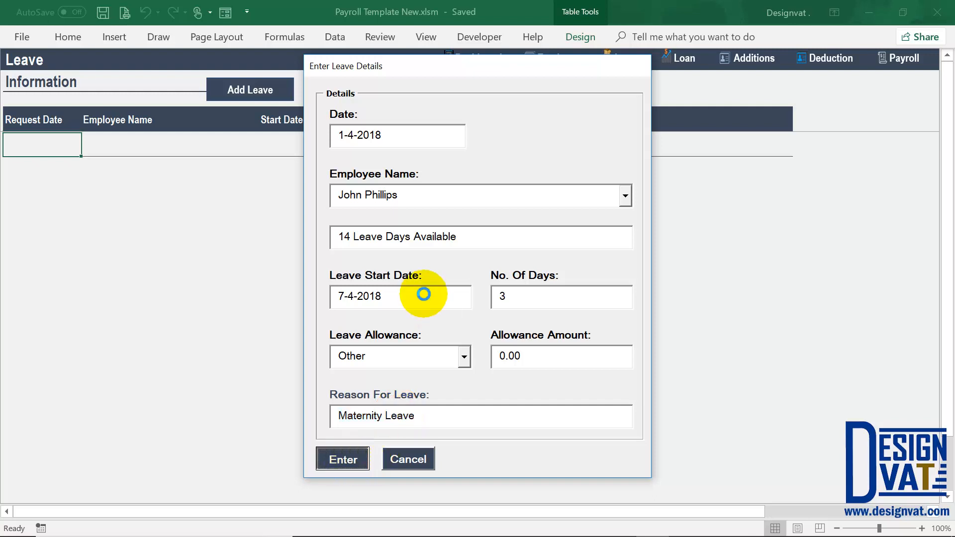
click(482, 322)
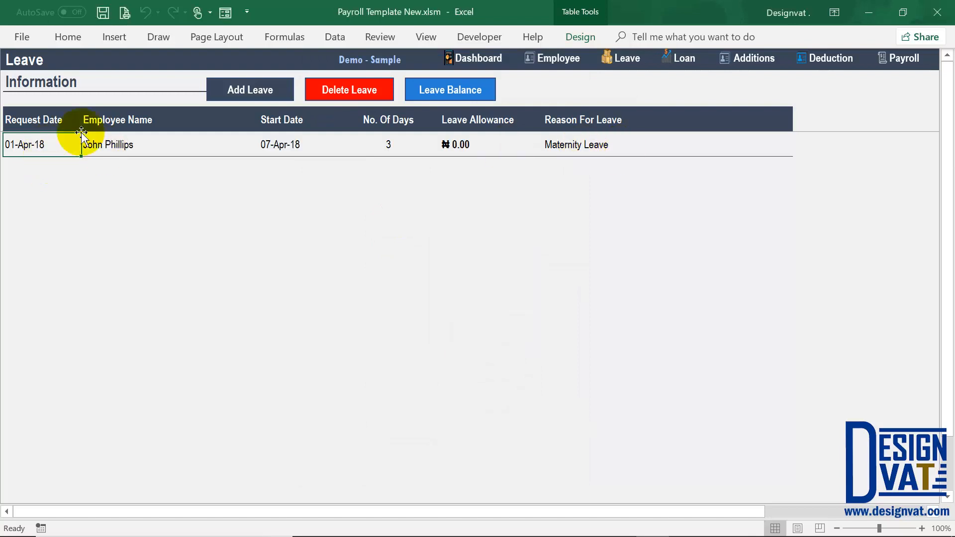
click(133, 145)
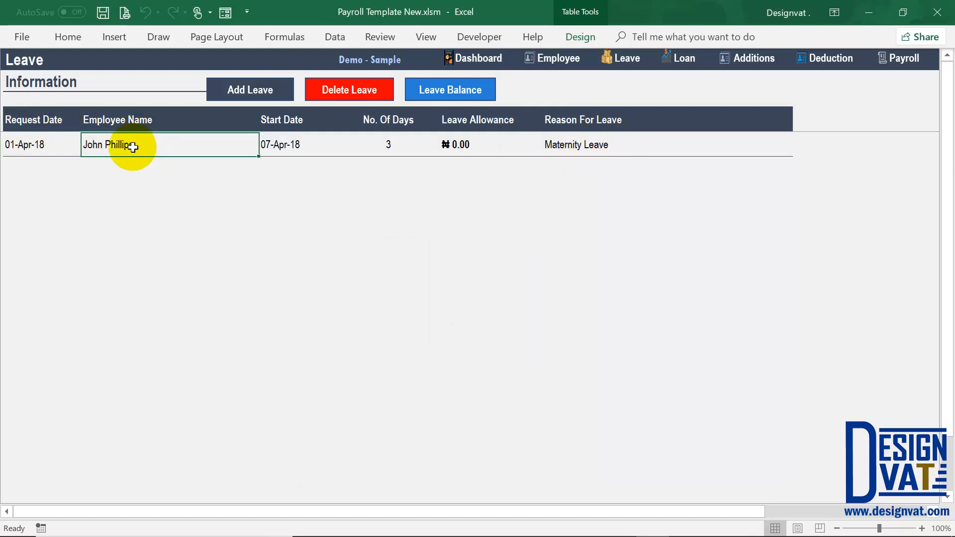
click(279, 149)
click(396, 148)
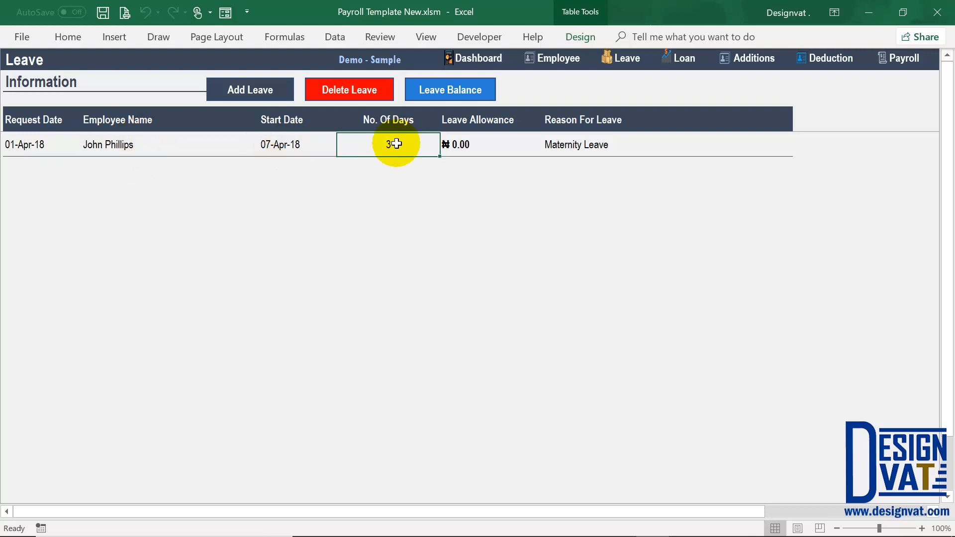
click(480, 146)
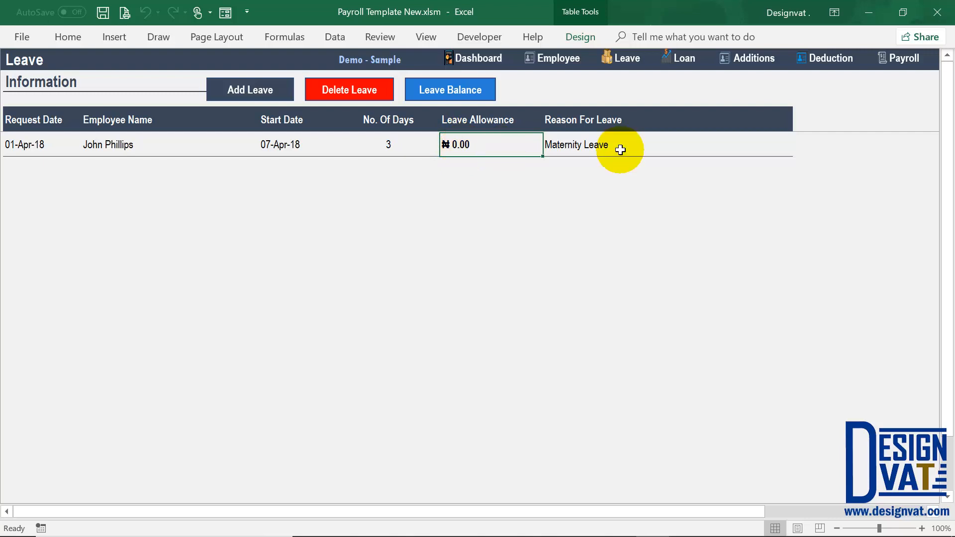
click(590, 146)
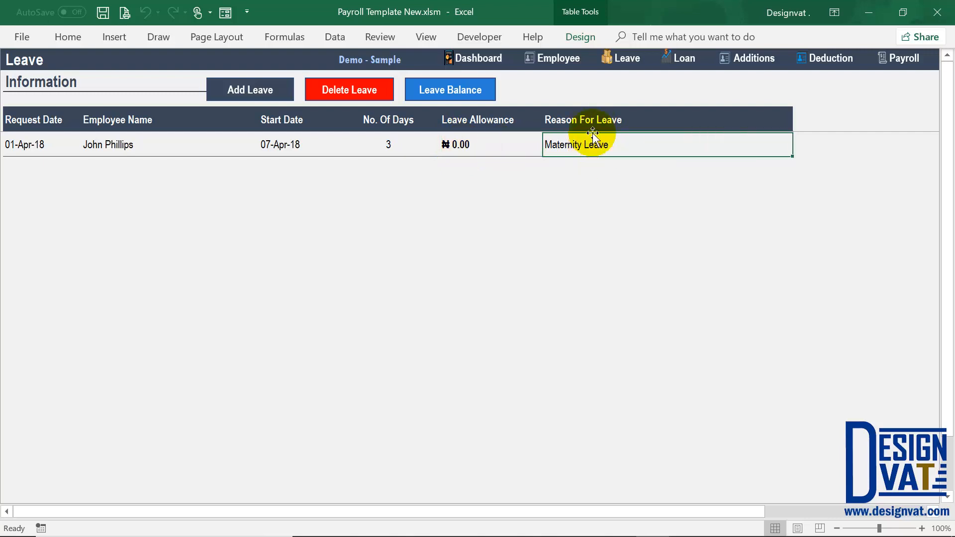
click(144, 147)
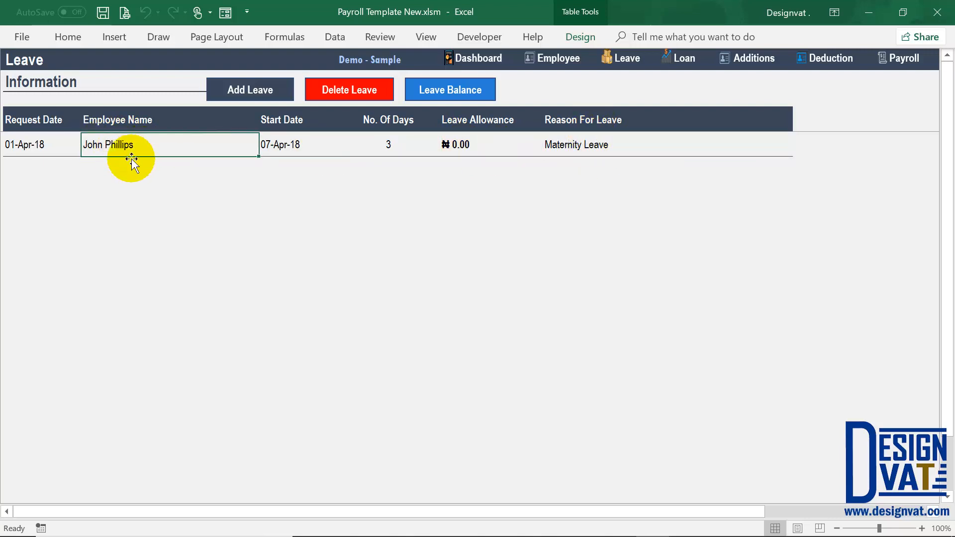
key(Right)
key(Right)
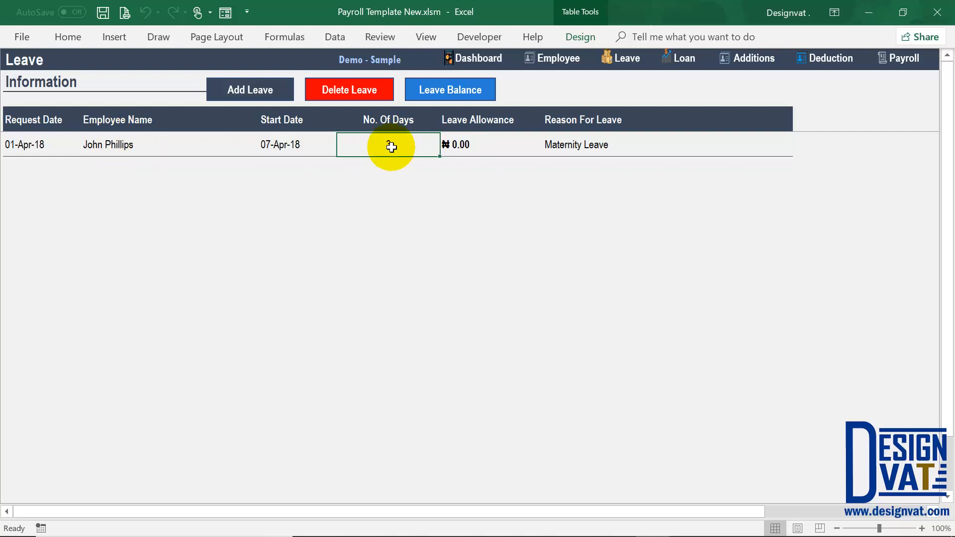
click(263, 98)
click(570, 201)
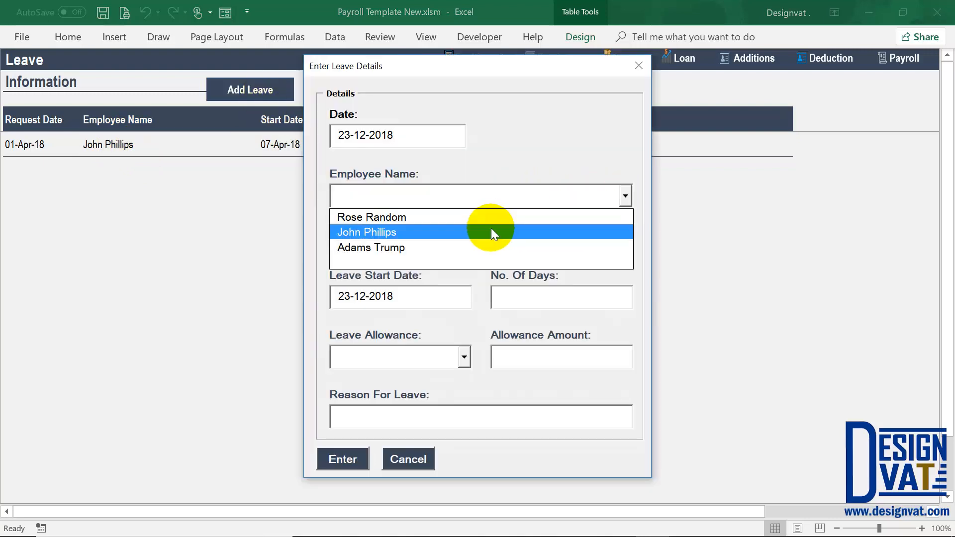
click(491, 232)
double_click(343, 236)
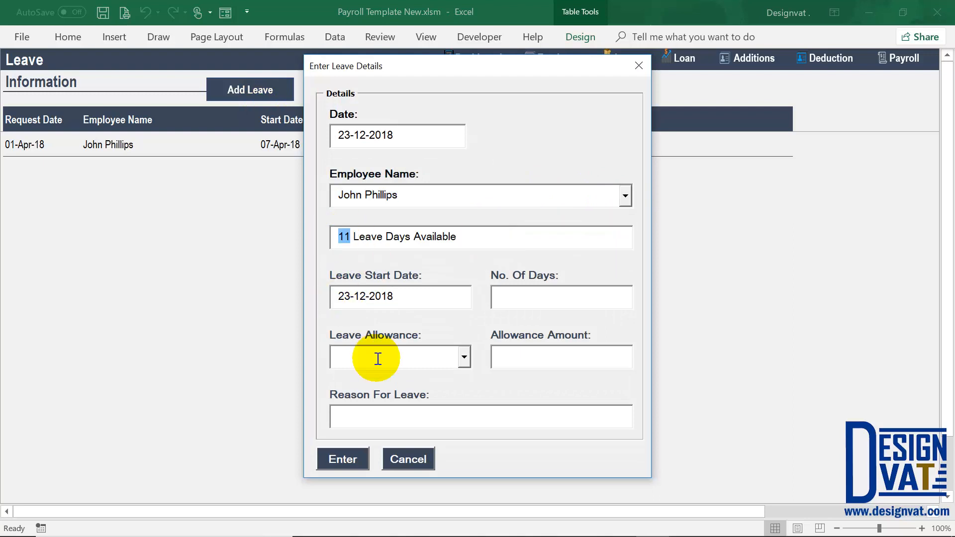
click(395, 457)
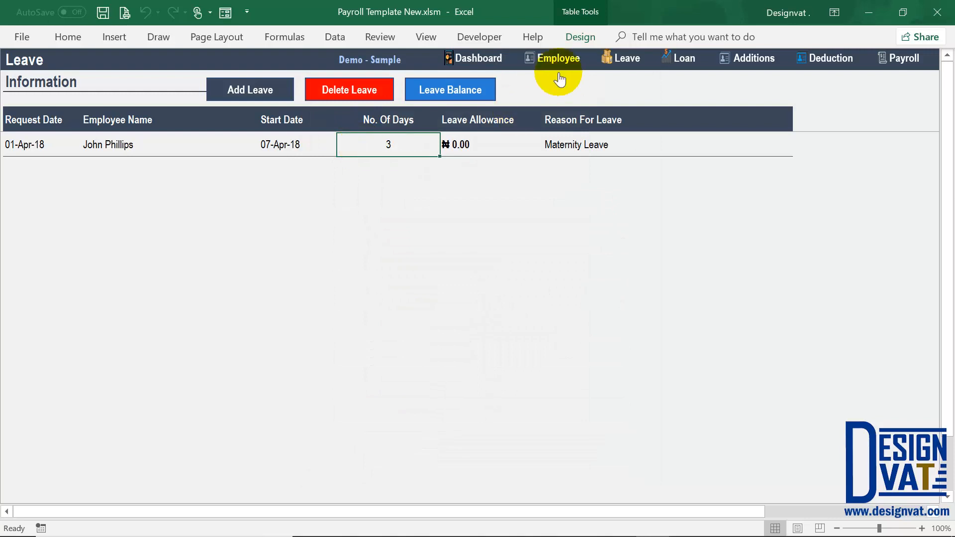
- Open the Employee sheet and review the Total Leave Days Acc. values, 14 and 20
click(564, 60)
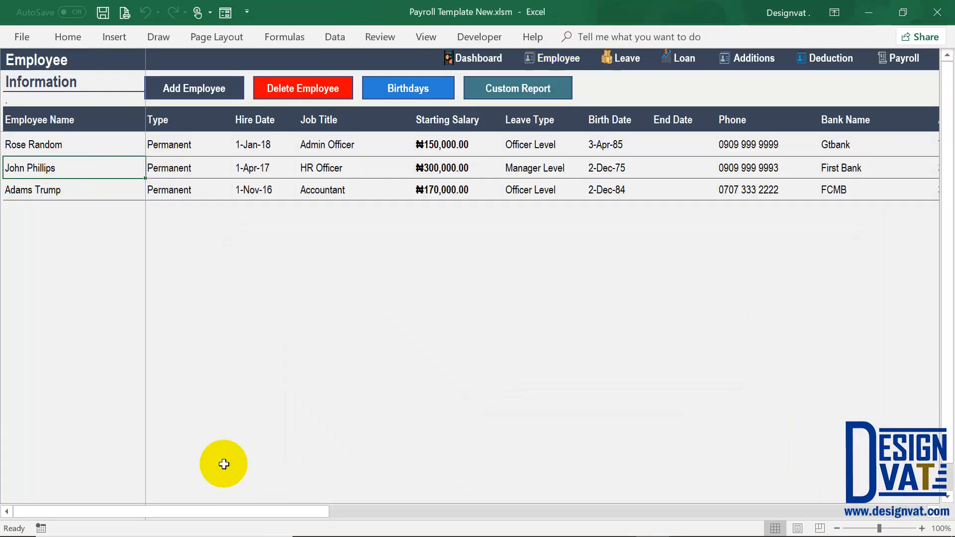
drag(255, 519, 928, 519)
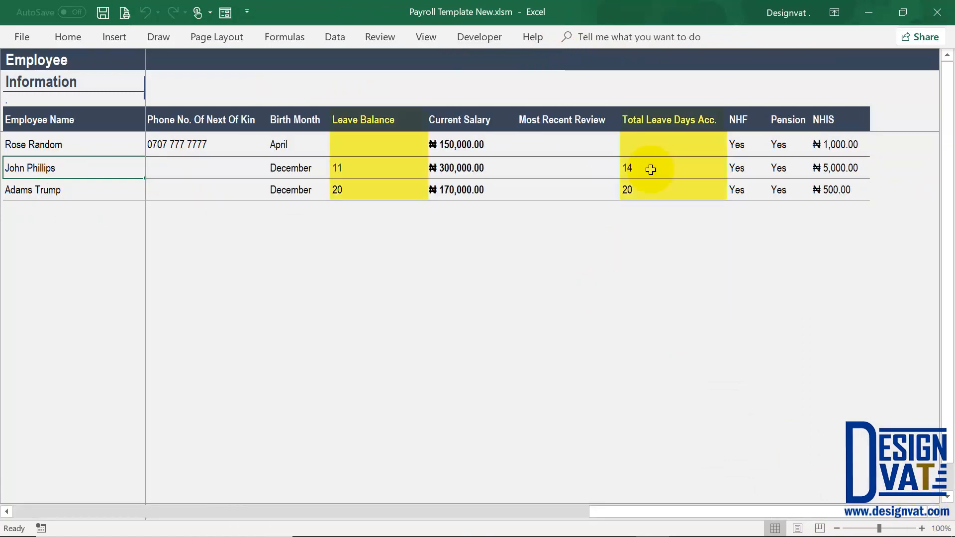
click(662, 122)
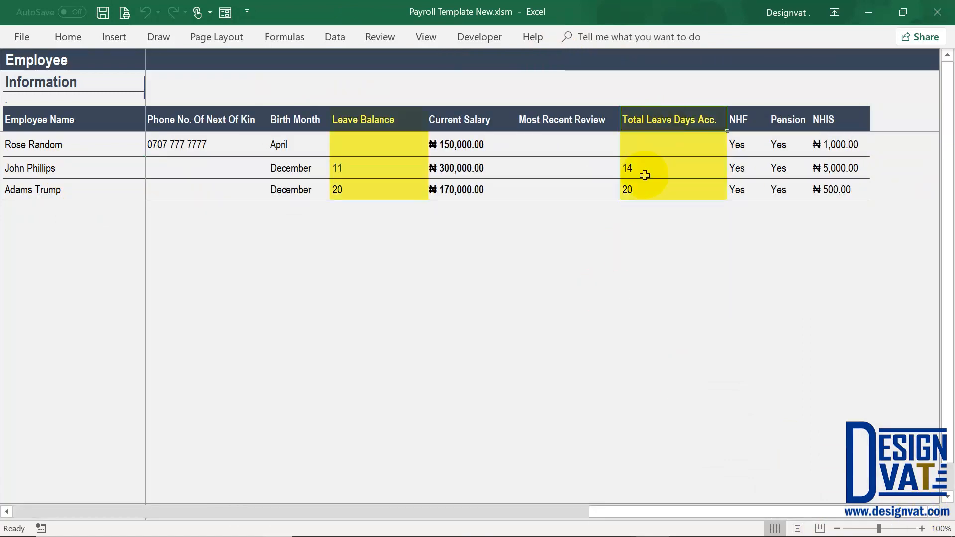
drag(648, 146, 647, 188)
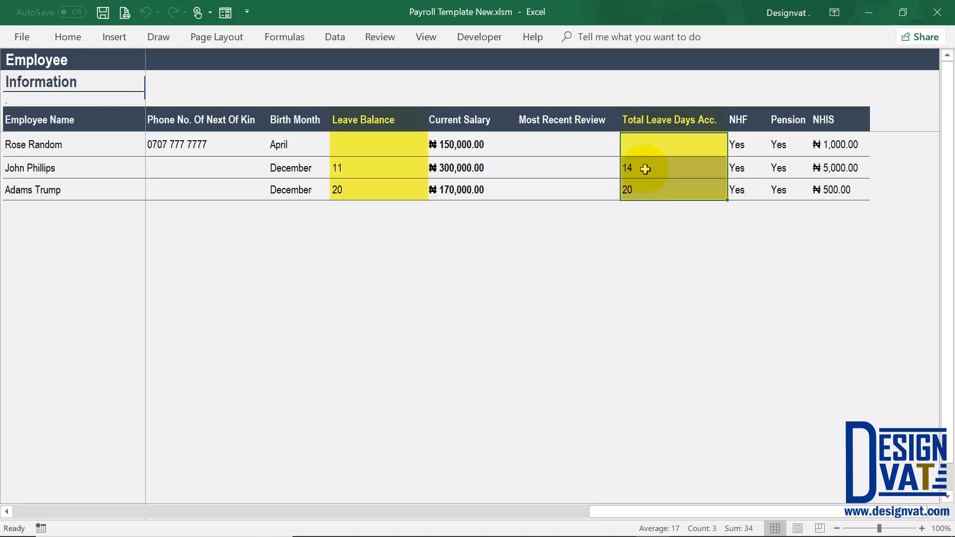
click(645, 169)
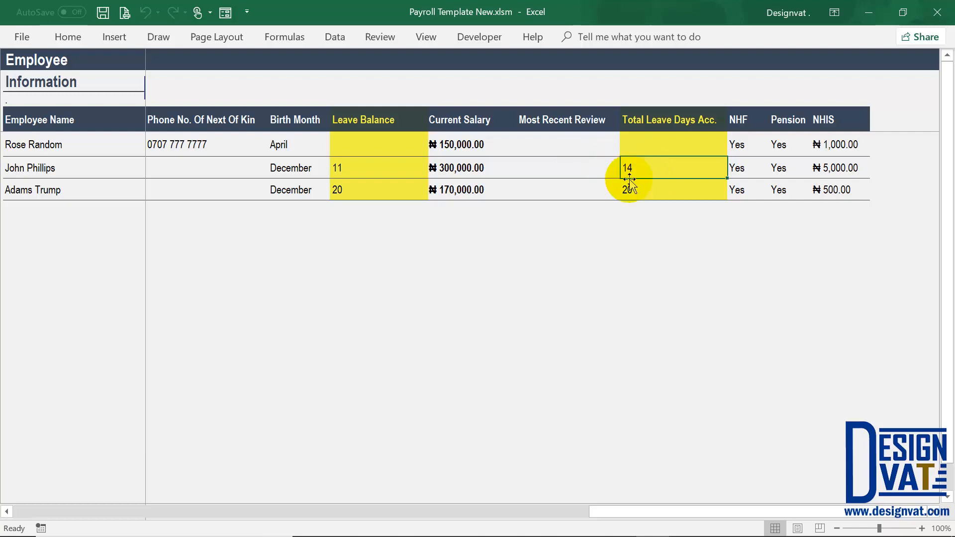
drag(639, 146, 632, 185)
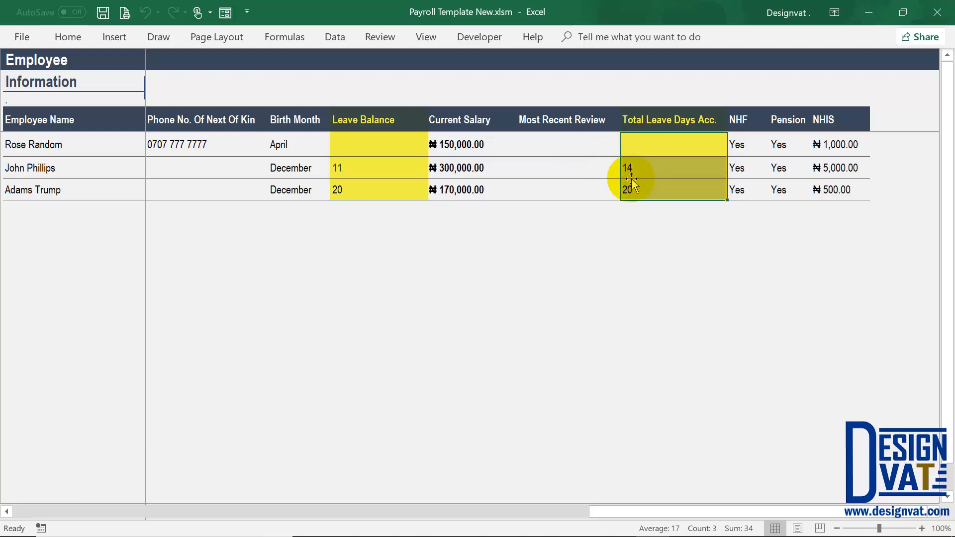
- Compare the first employee's leave balance of 11 with 14 accrued, check both balances, and return to Leave
click(363, 122)
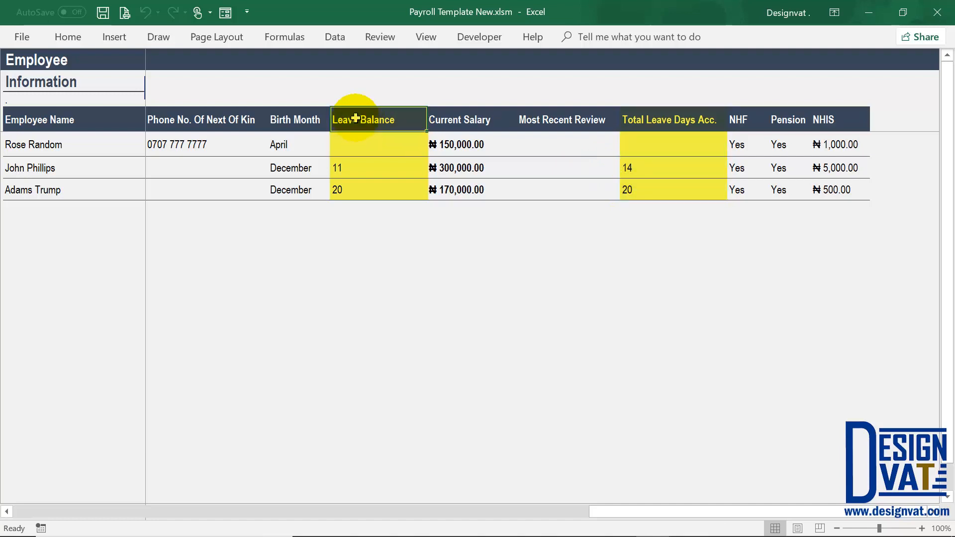
click(347, 167)
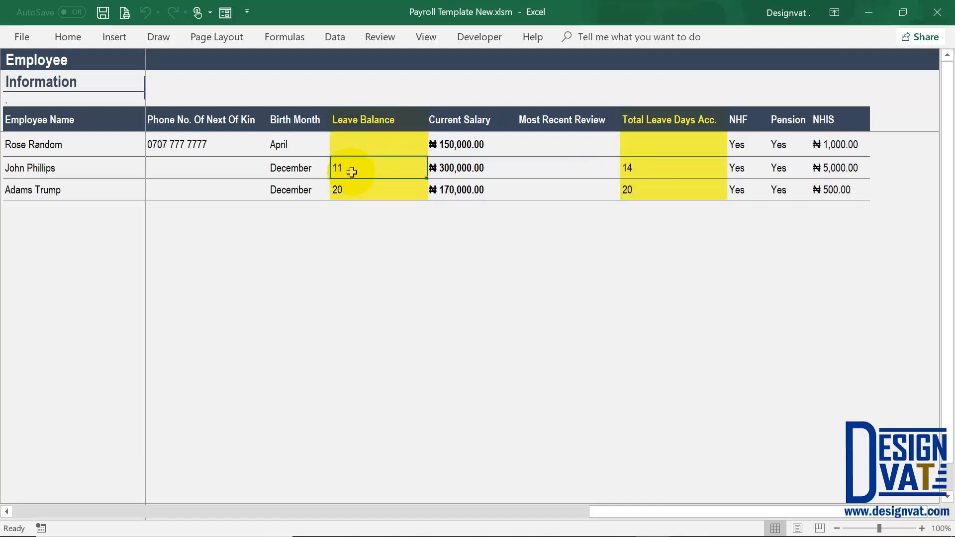
click(654, 166)
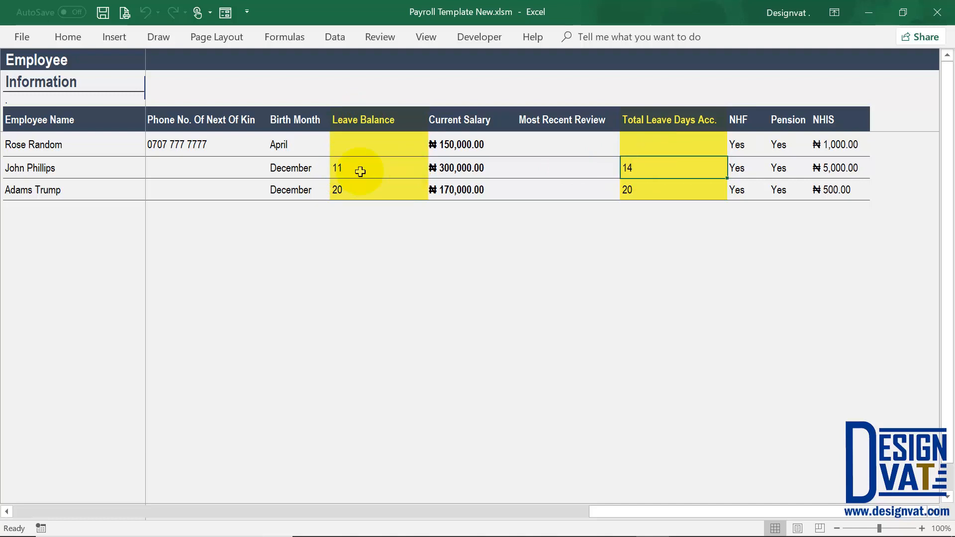
click(342, 166)
click(645, 167)
click(63, 170)
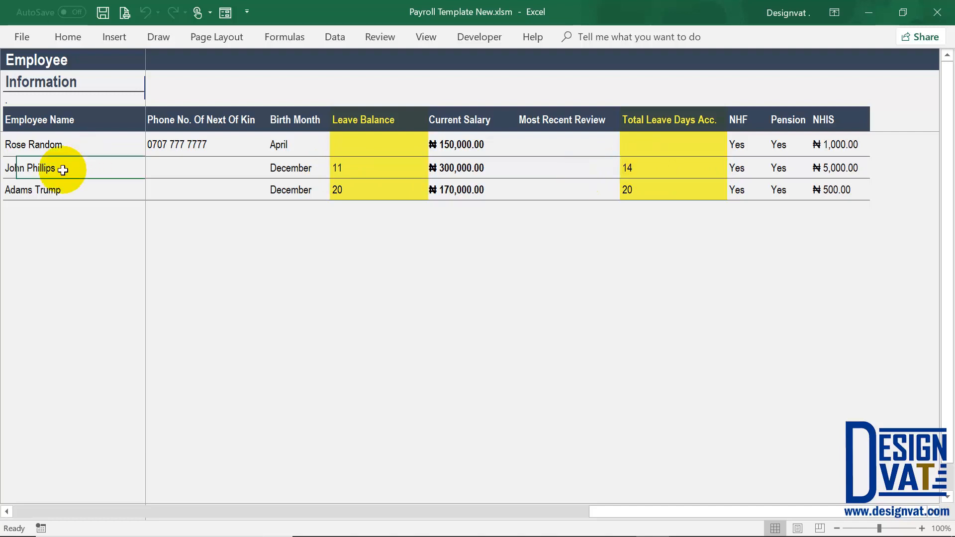
click(642, 167)
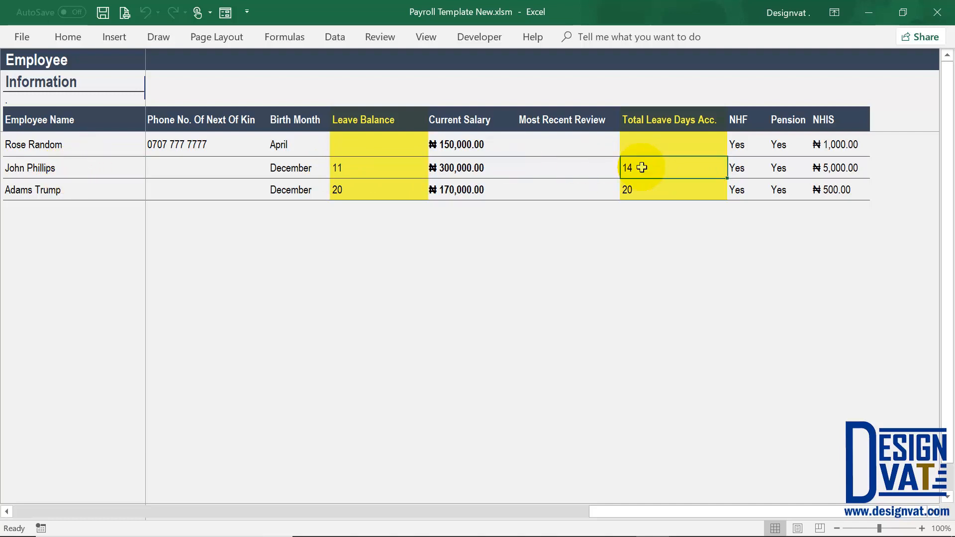
click(348, 170)
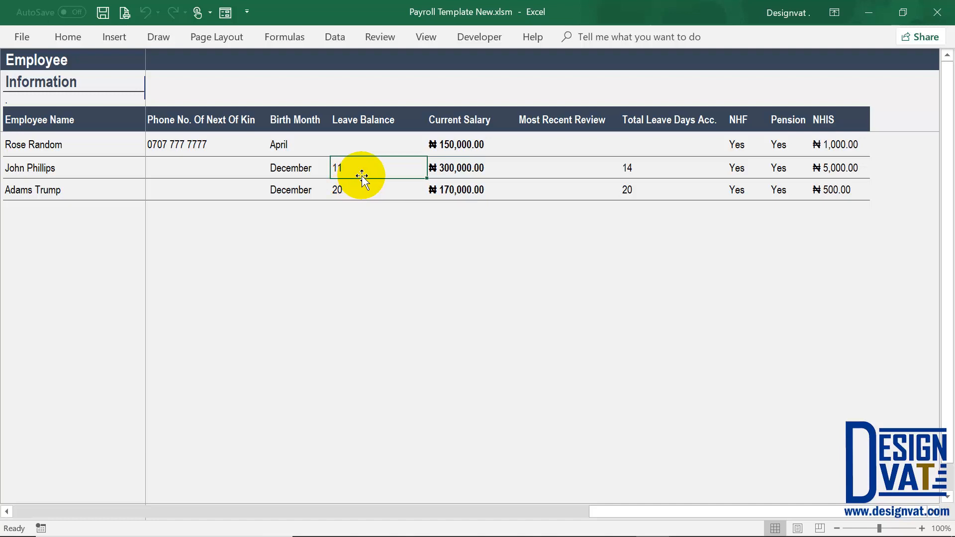
drag(363, 168, 356, 195)
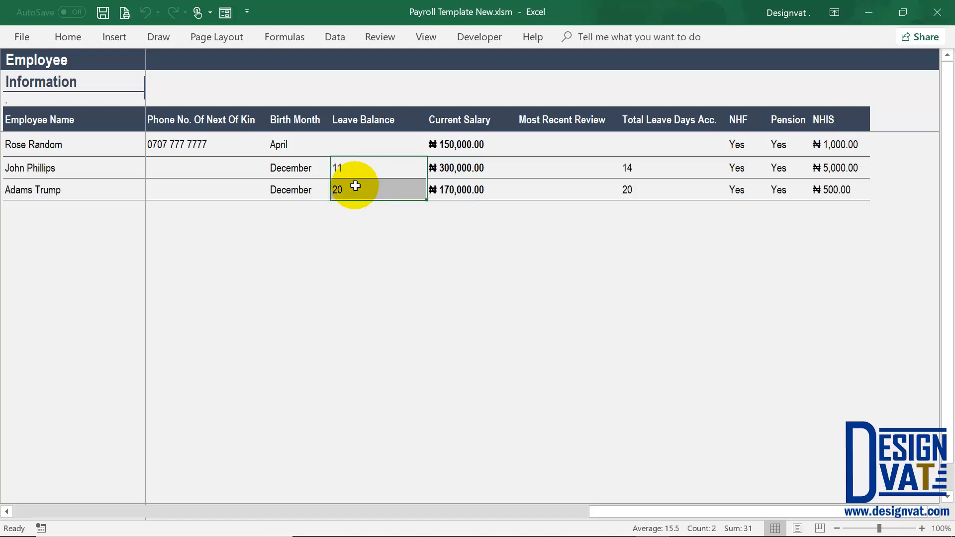
drag(608, 514, 17, 513)
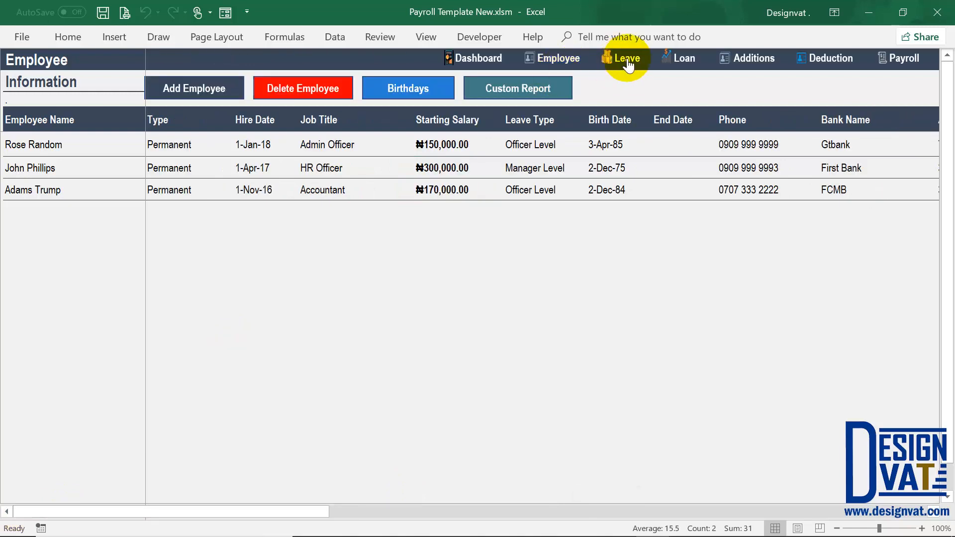
click(619, 57)
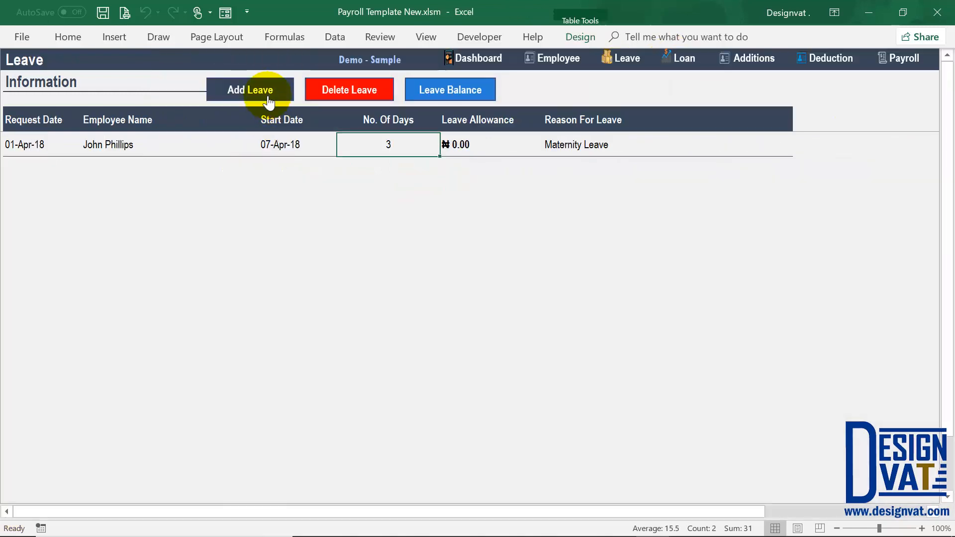
- Start a new leave record for the 20-day employee, setting the request date's day to 1 and month to 12
click(258, 91)
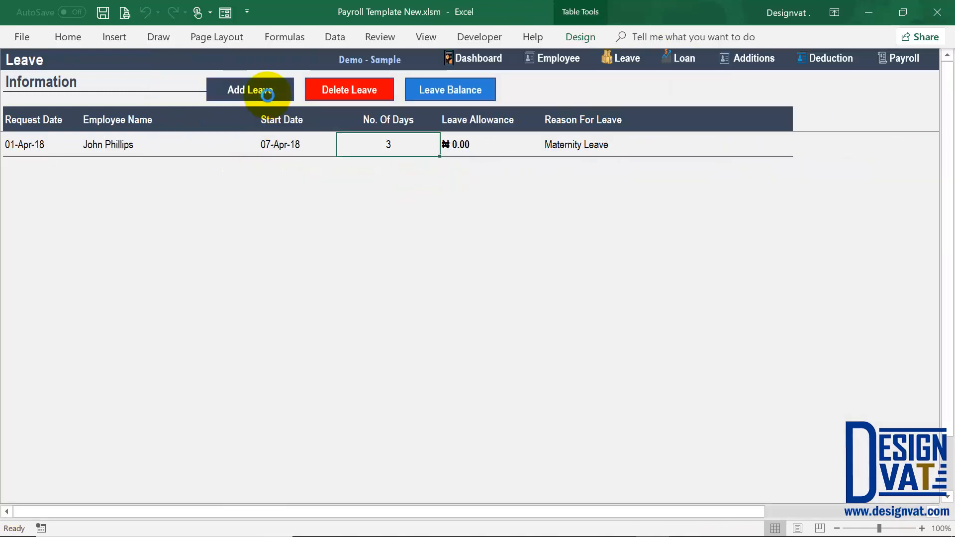
drag(350, 136, 332, 134)
text(1-7-2018)
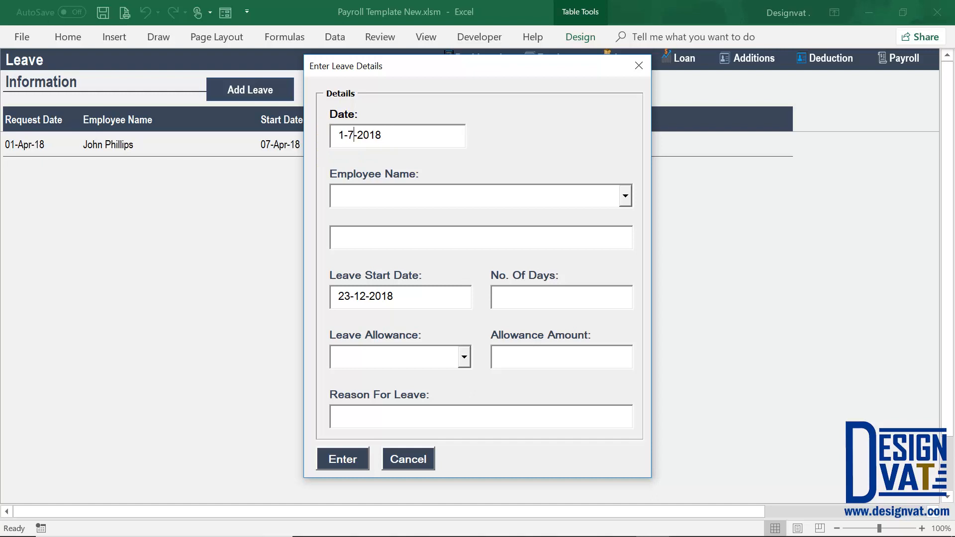
click(625, 196)
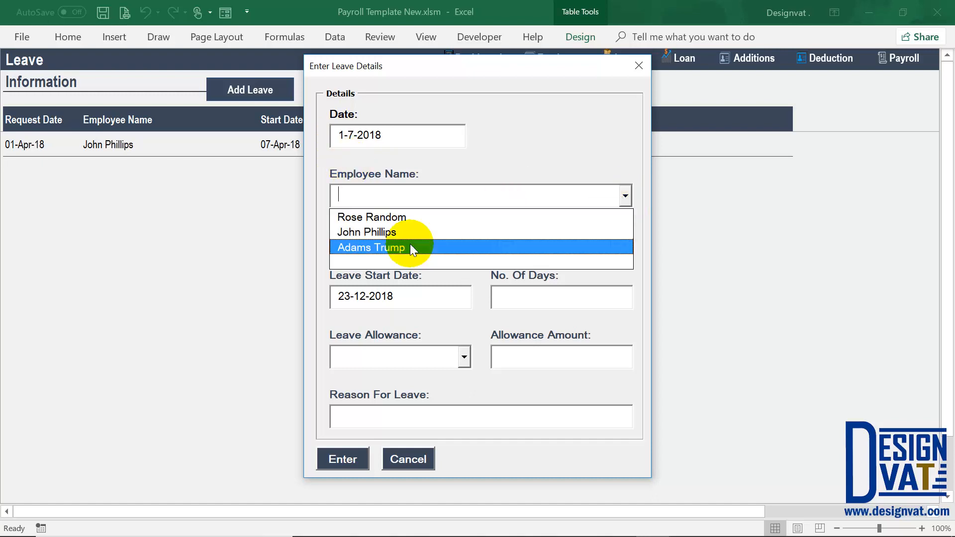
click(410, 247)
click(349, 136)
key(Delete)
text(12)
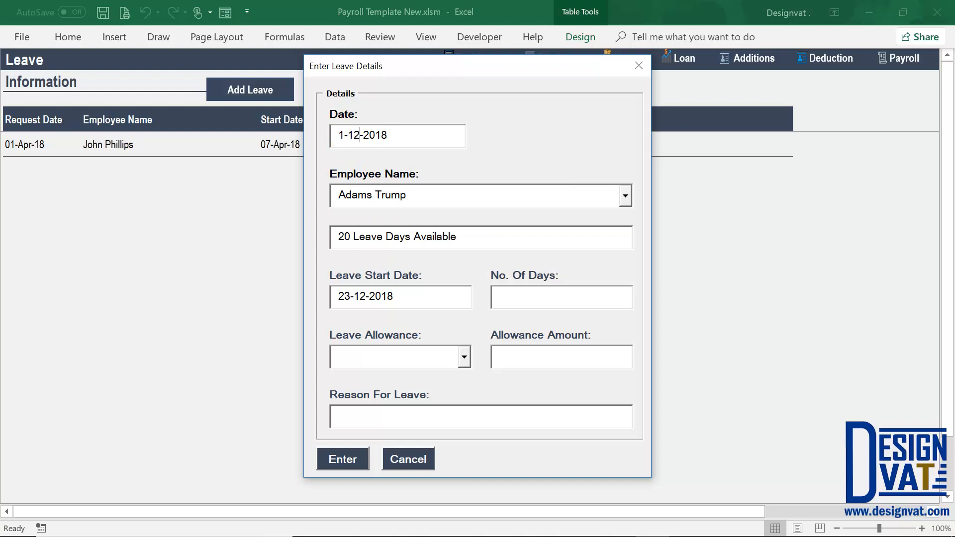
key(Tab)
- Enter 10 days on Full Salary (170,000.00) with reason Annual Leave - 2018, and submit
key(Tab)
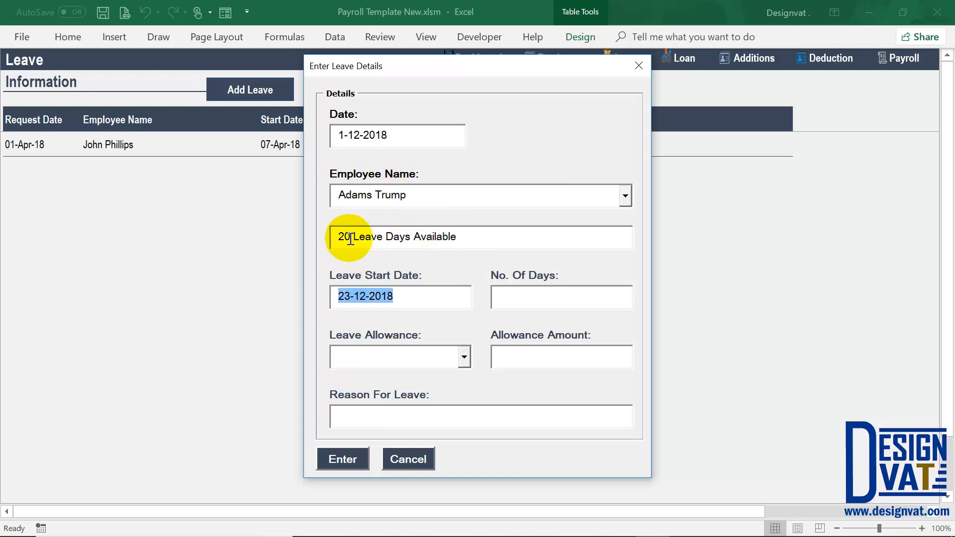
click(337, 296)
key(Tab)
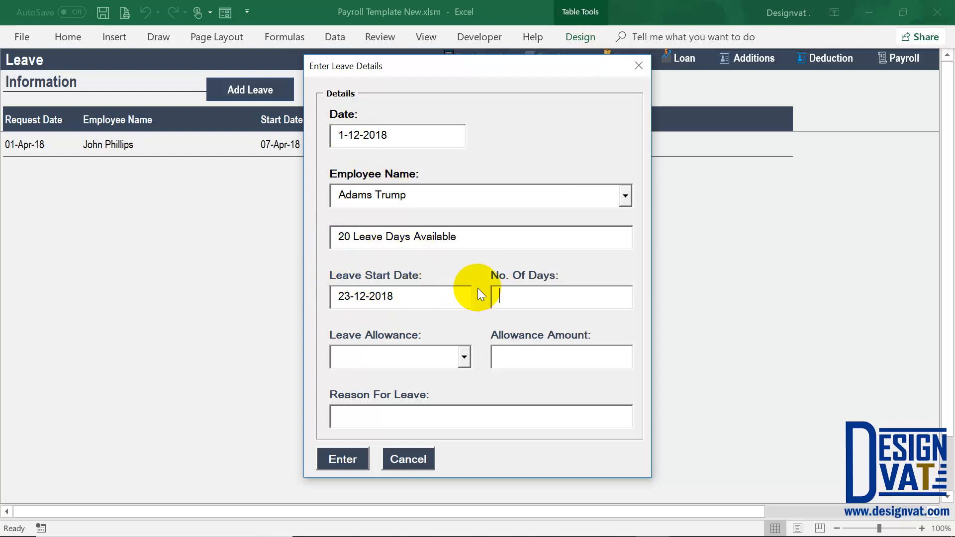
double_click(342, 237)
click(495, 298)
text(10)
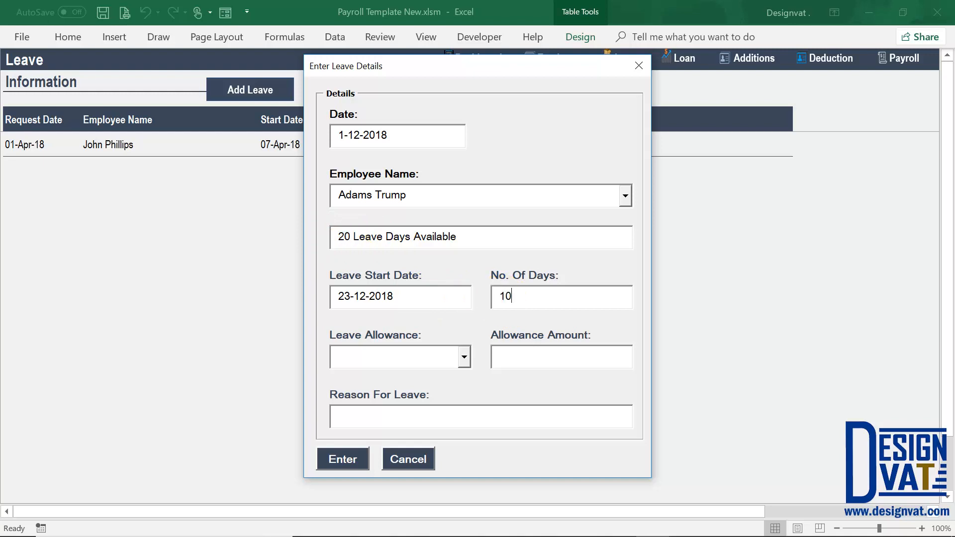
click(461, 361)
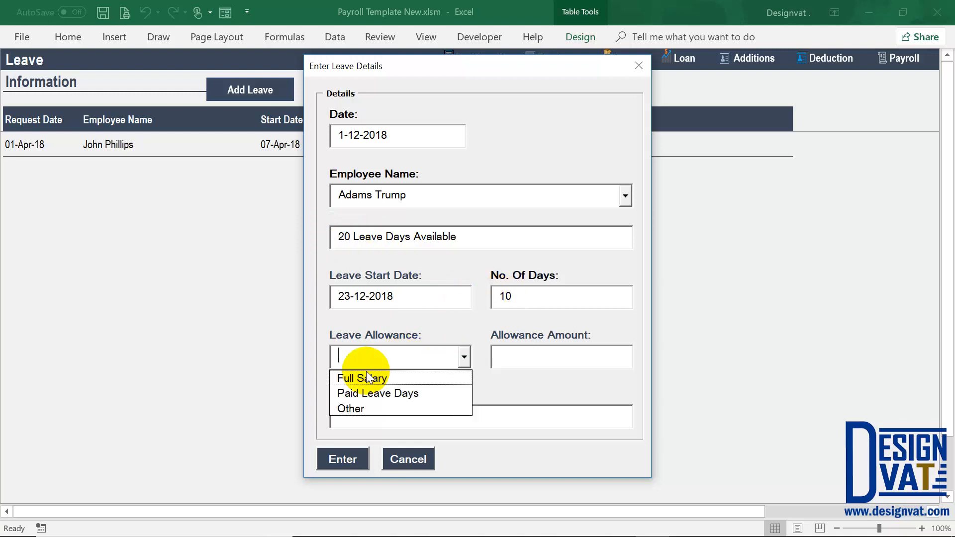
click(368, 378)
click(517, 412)
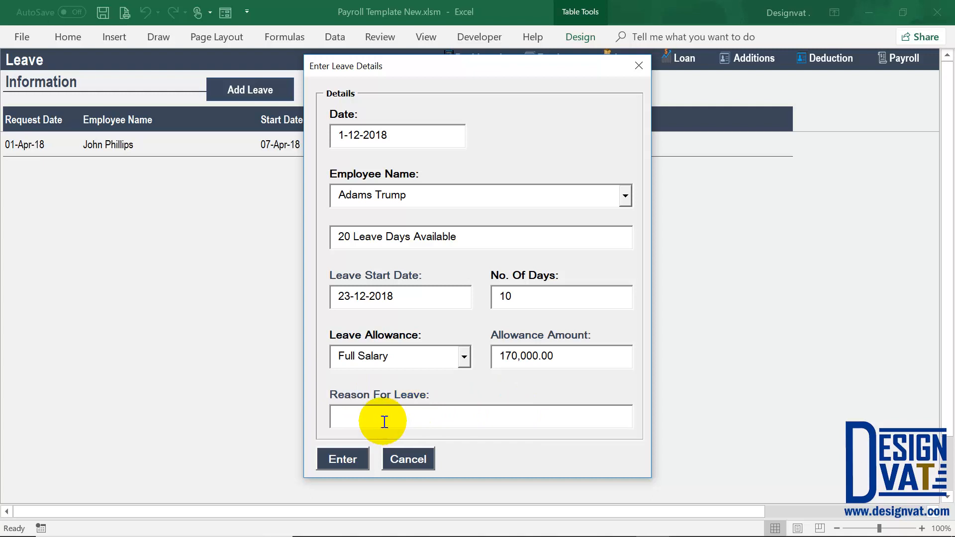
text(Annual Leave -)
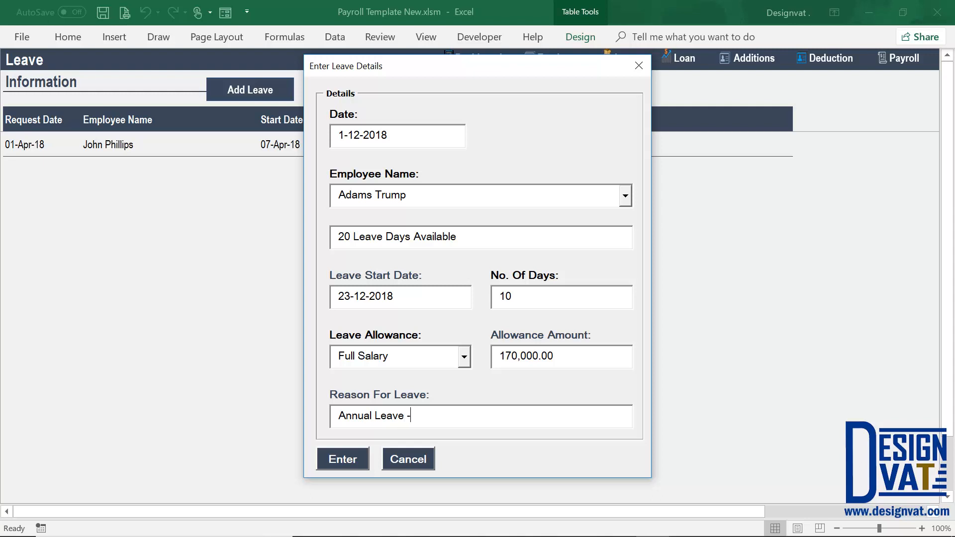
click(340, 465)
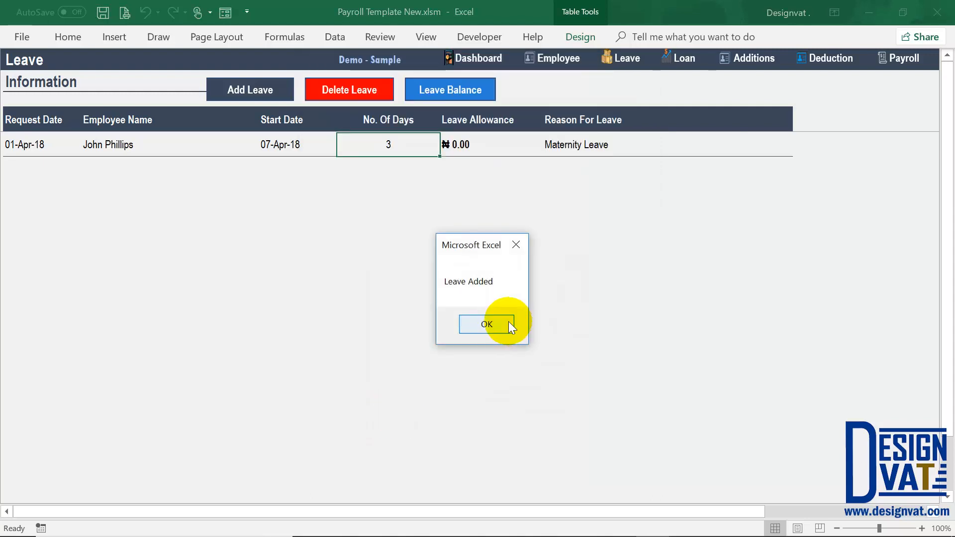
- Dismiss Leave Added, check the new 10-day Annual Leave row from 23-Dec-18, then open Employee
click(499, 323)
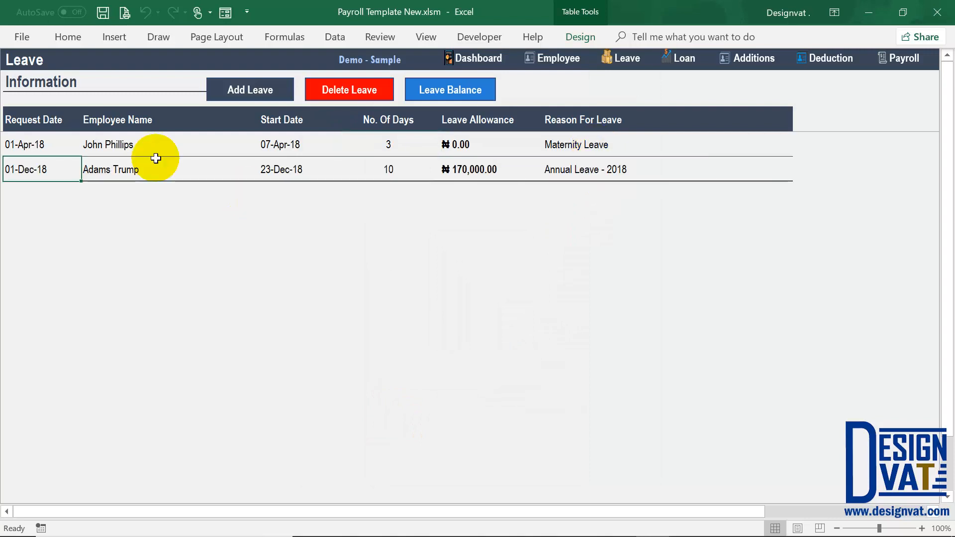
click(59, 145)
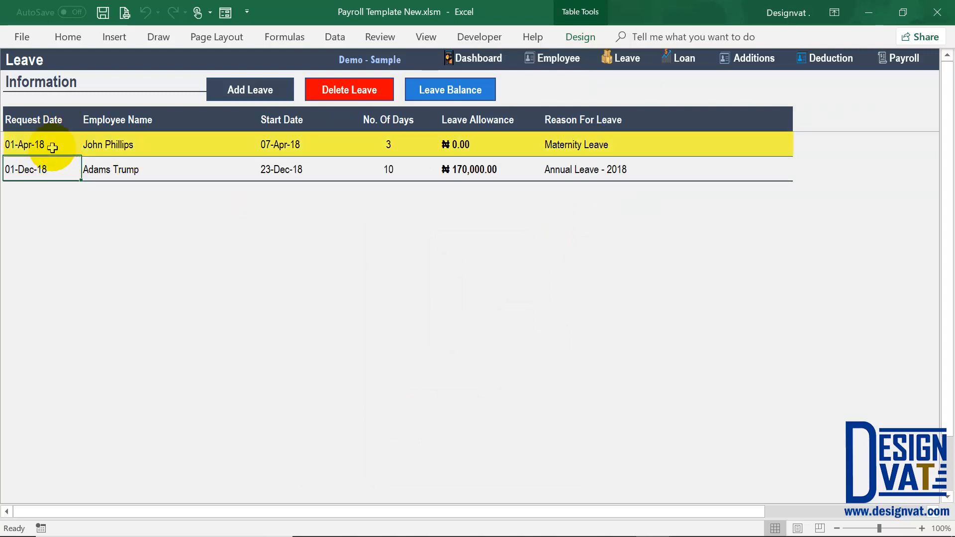
click(132, 146)
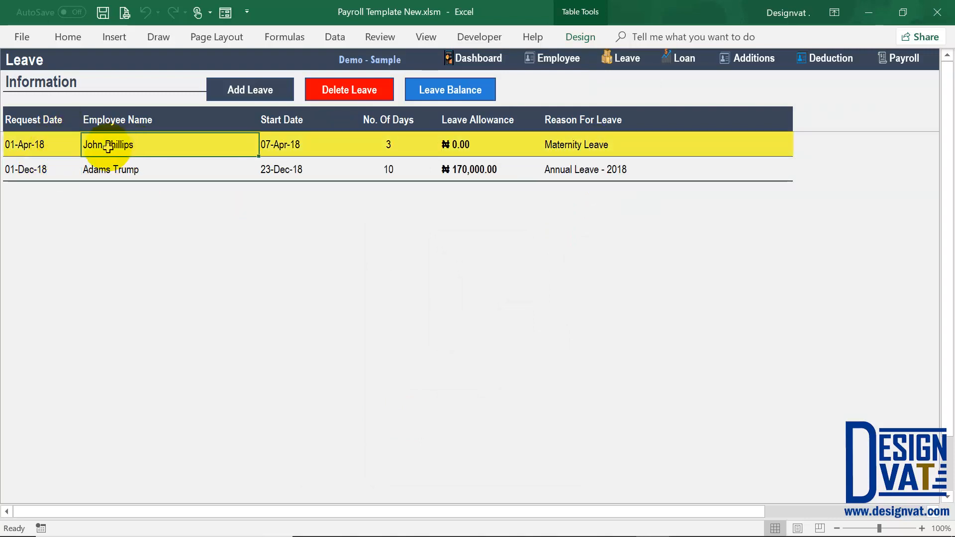
click(109, 174)
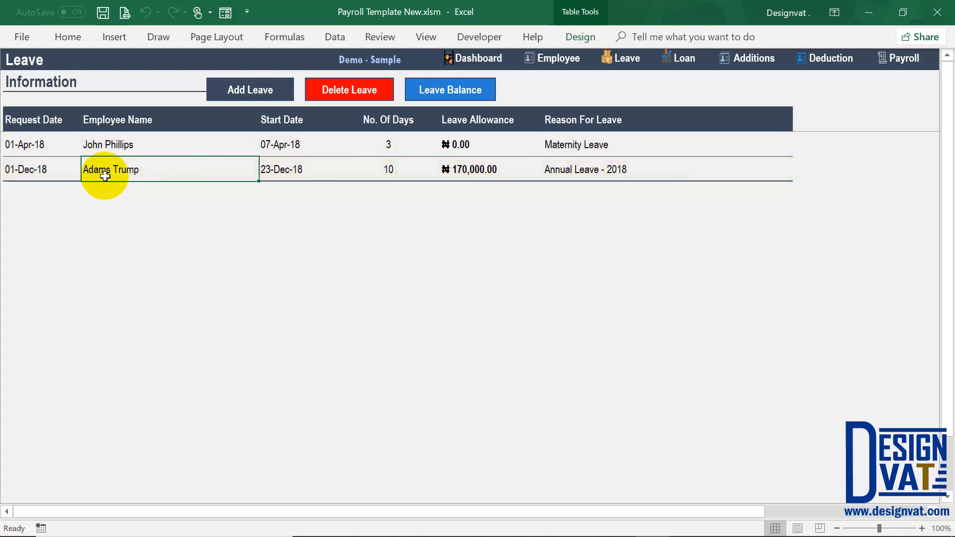
click(391, 177)
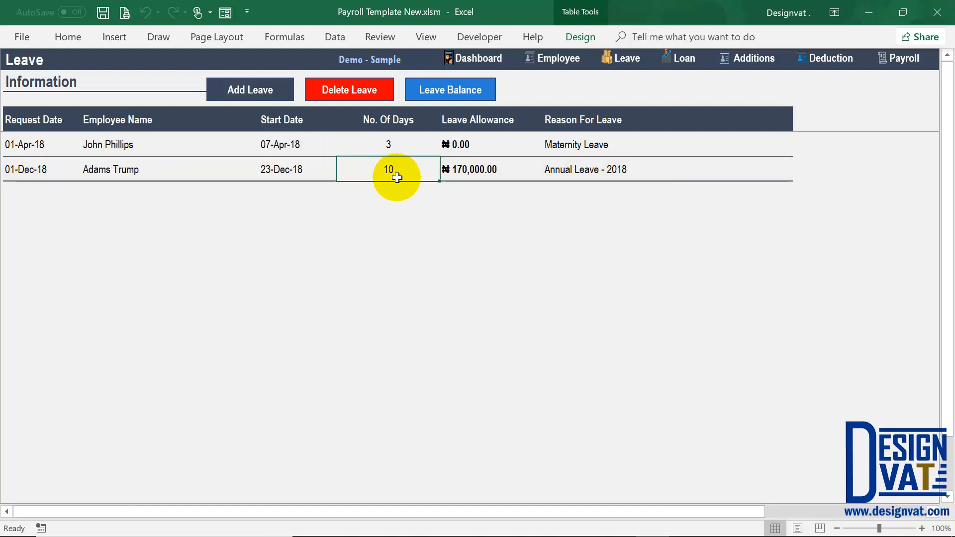
click(569, 61)
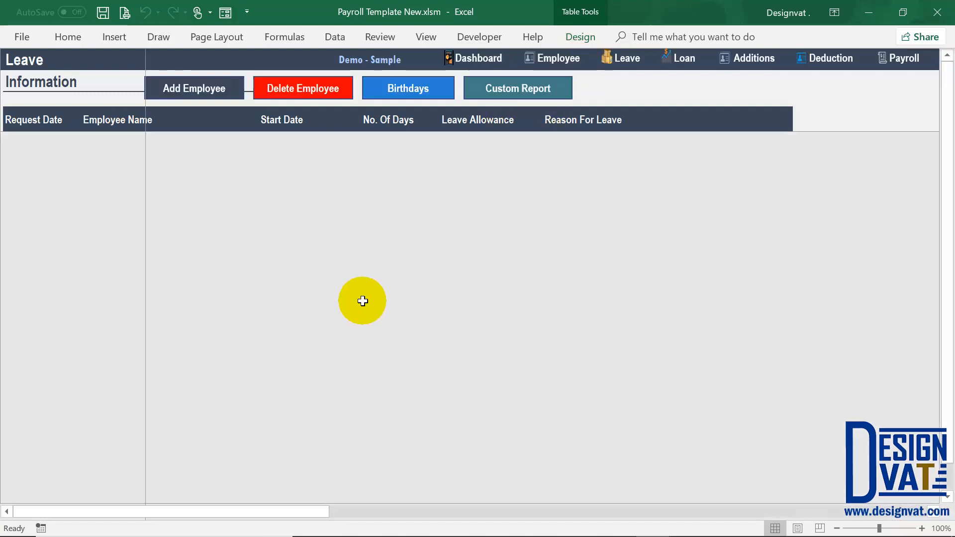
- Confirm the second leave-taker's balance of 10 against 20 accrued days, then go back to Leave
drag(305, 518, 821, 503)
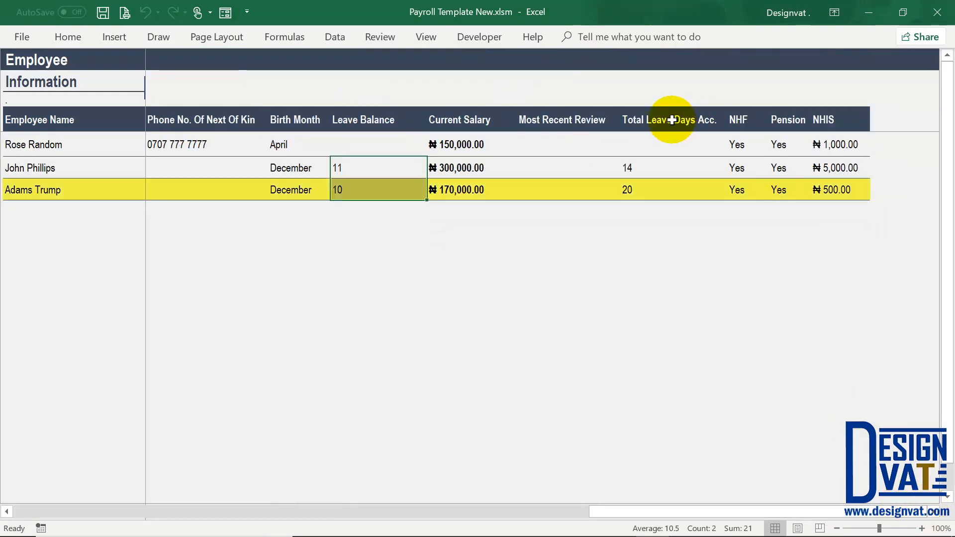
click(674, 120)
click(650, 190)
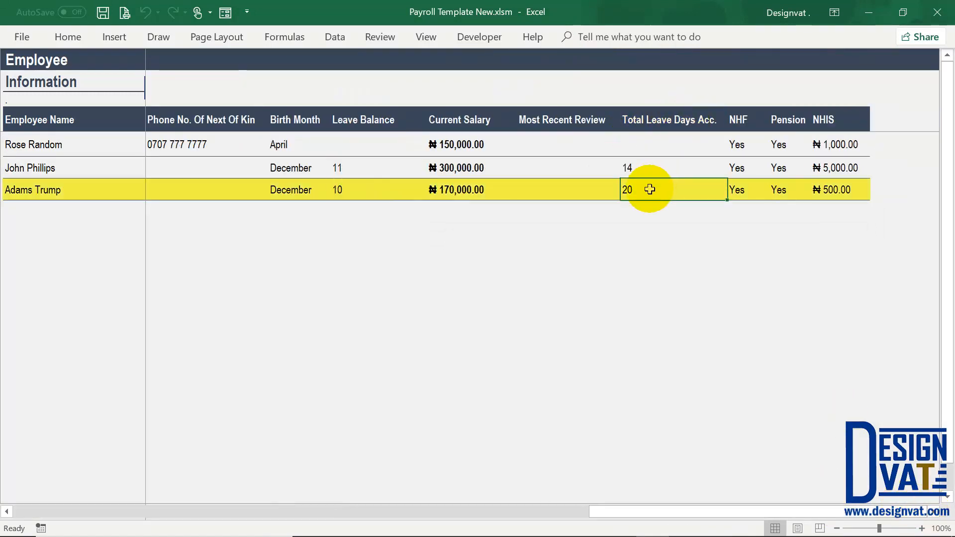
click(353, 190)
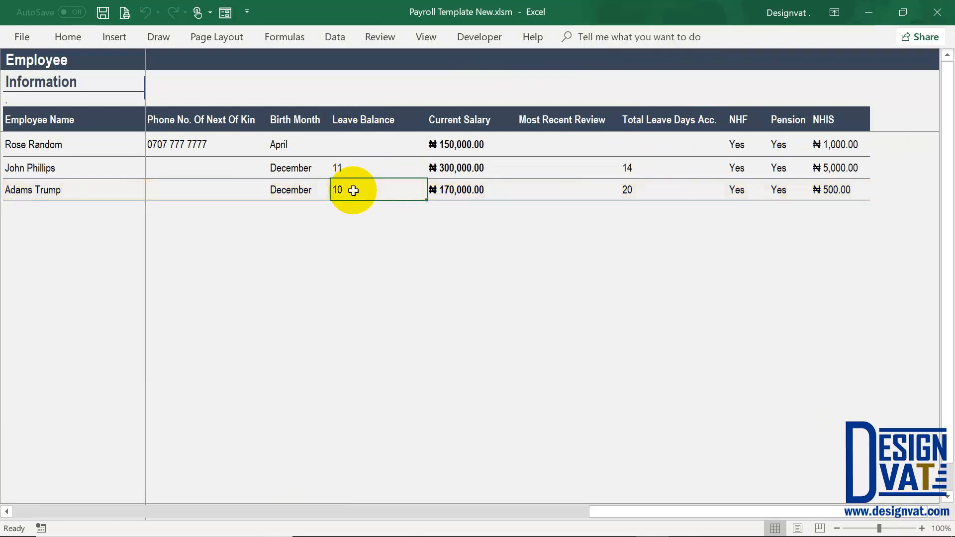
drag(629, 513, 22, 515)
click(628, 58)
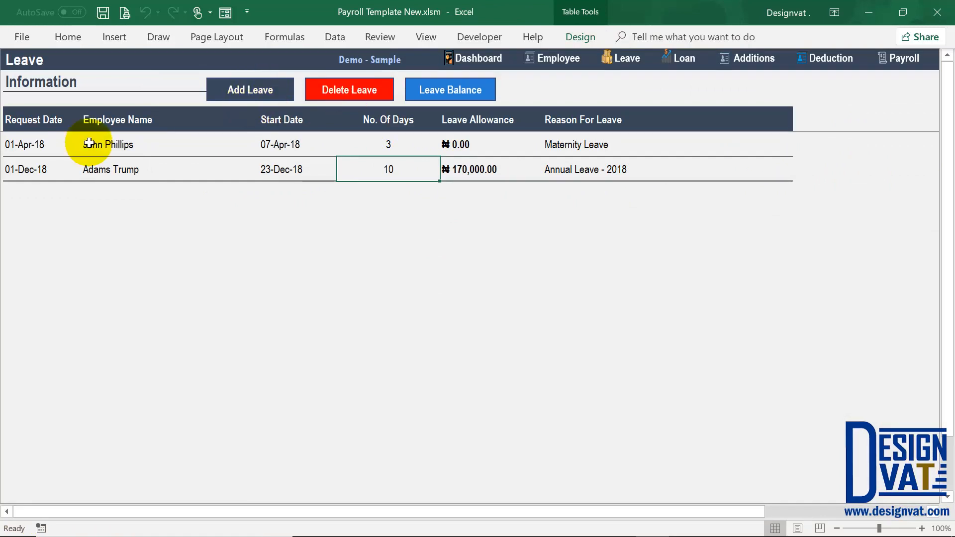
click(109, 169)
click(23, 169)
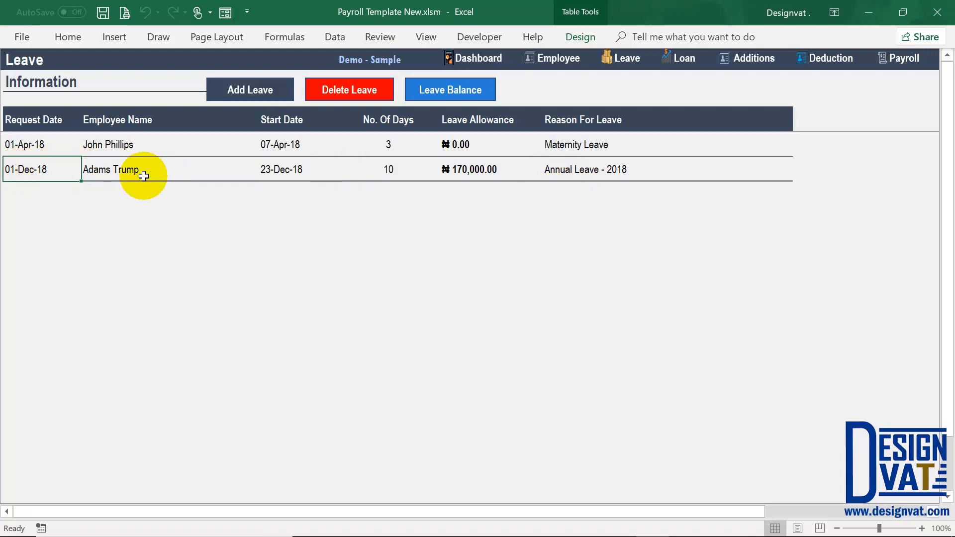
click(129, 170)
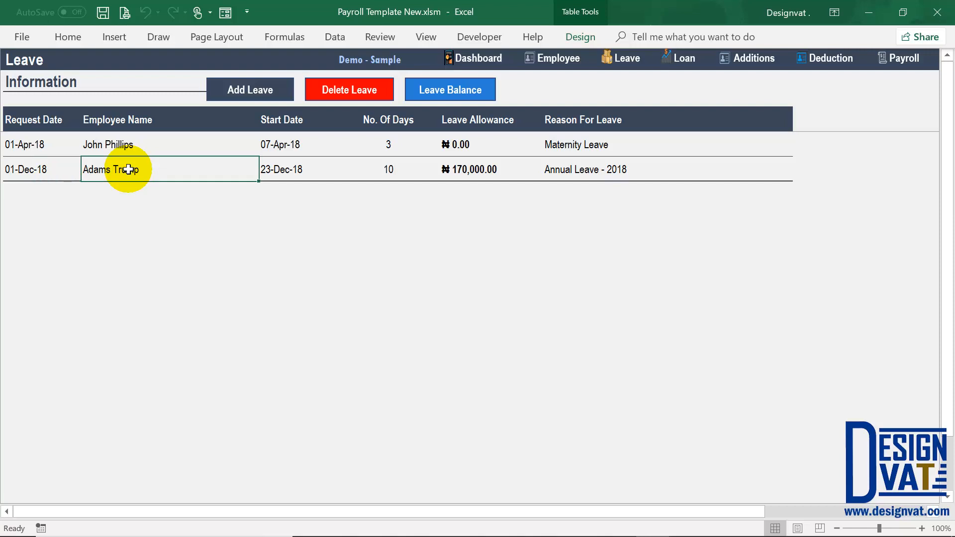
click(316, 170)
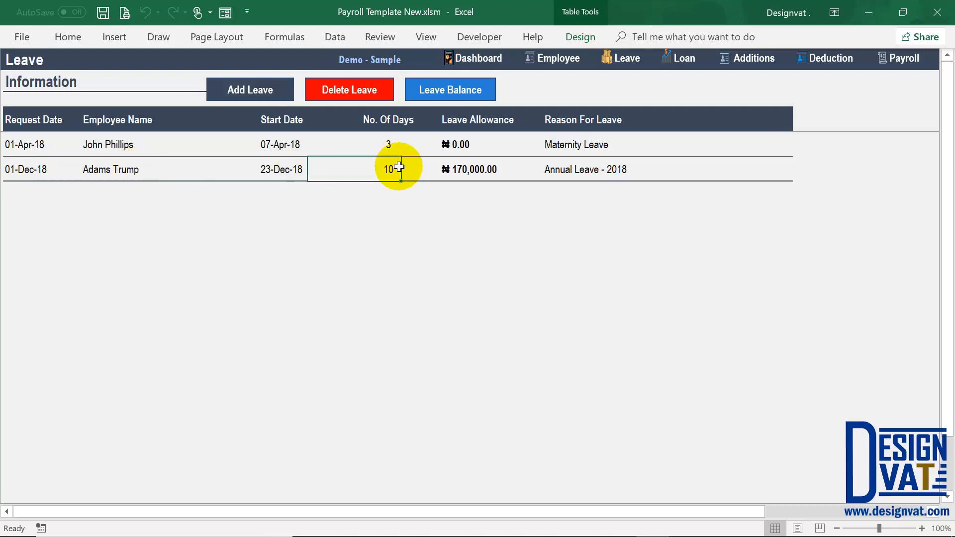
click(396, 168)
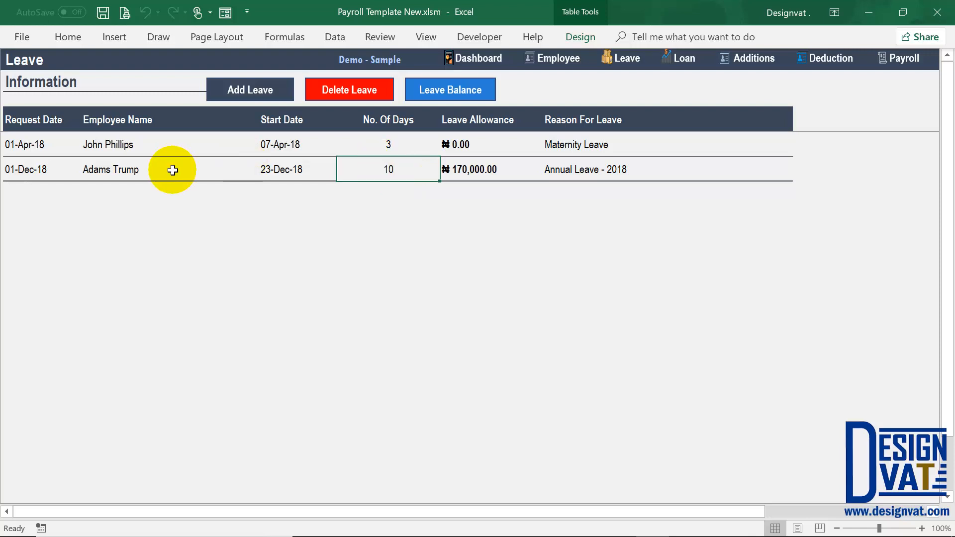
click(84, 169)
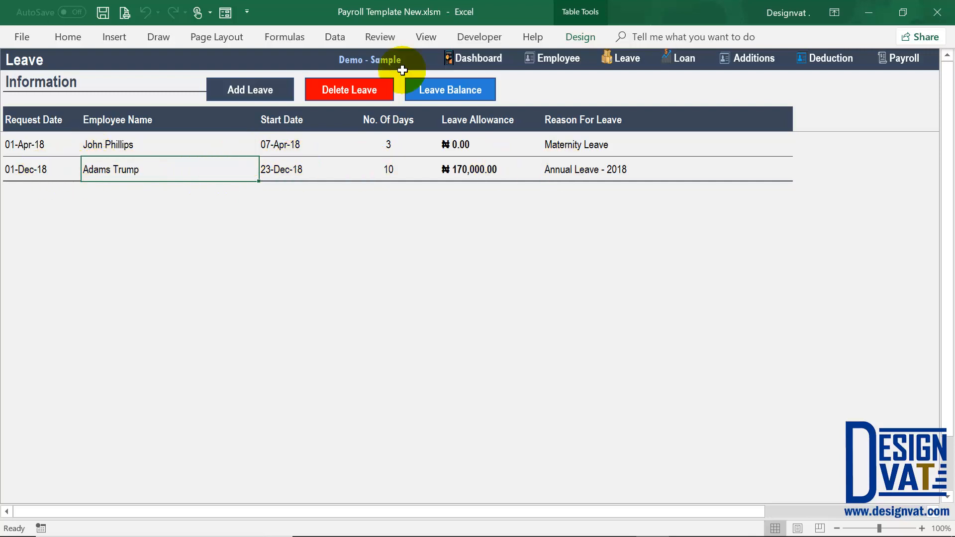
click(343, 90)
drag(383, 235, 366, 140)
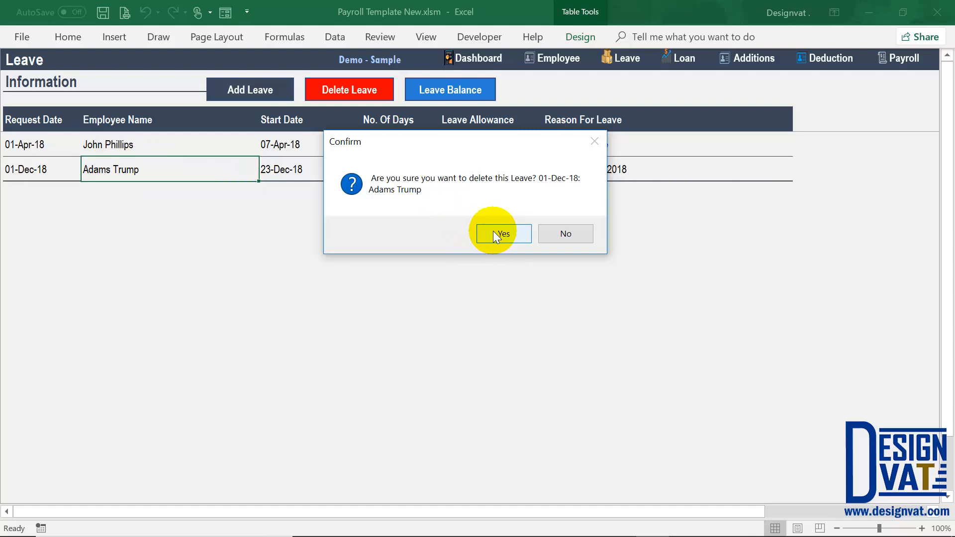
click(566, 233)
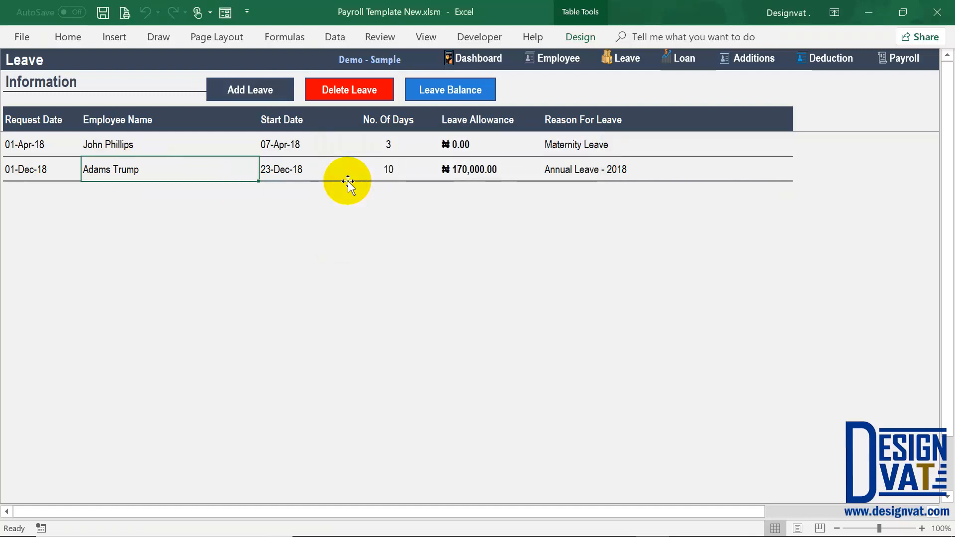
click(453, 93)
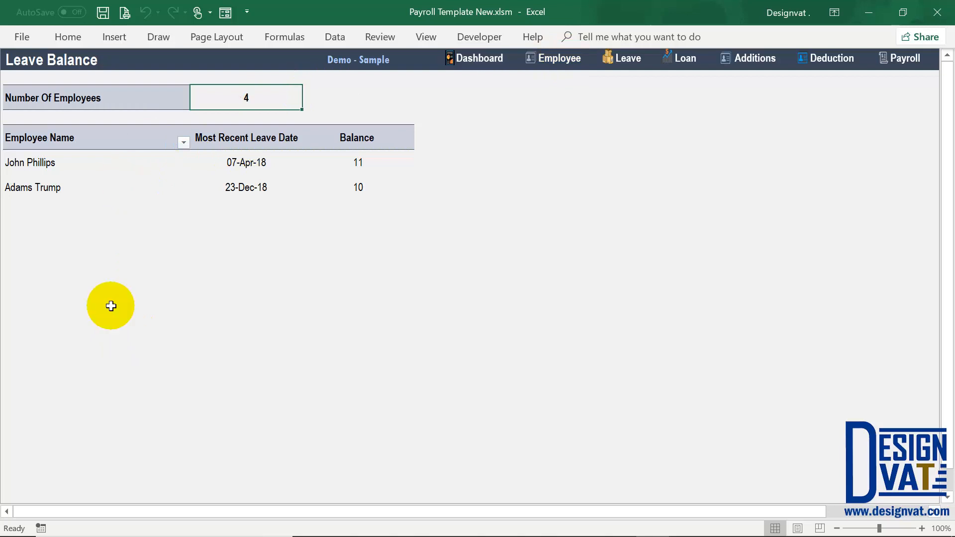
click(249, 140)
drag(223, 167, 246, 188)
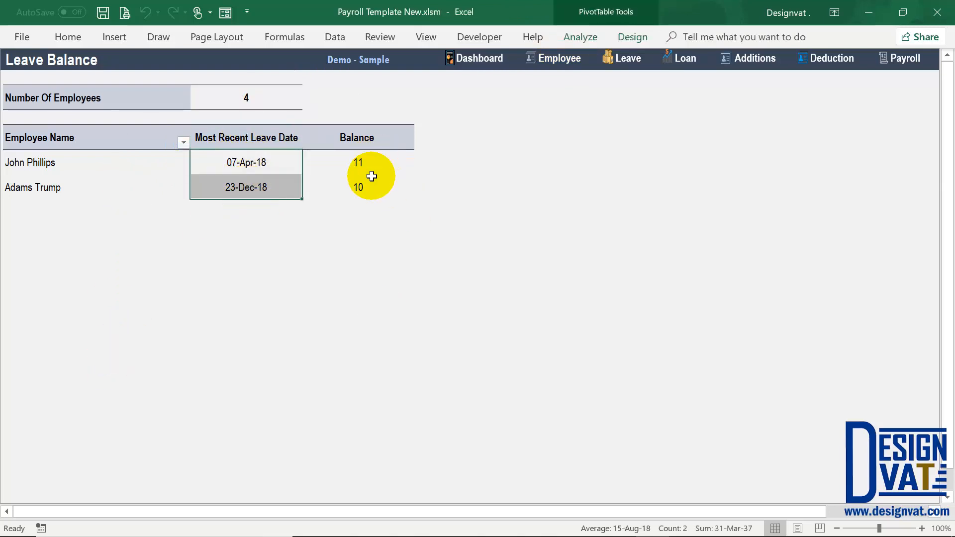
drag(368, 164, 368, 189)
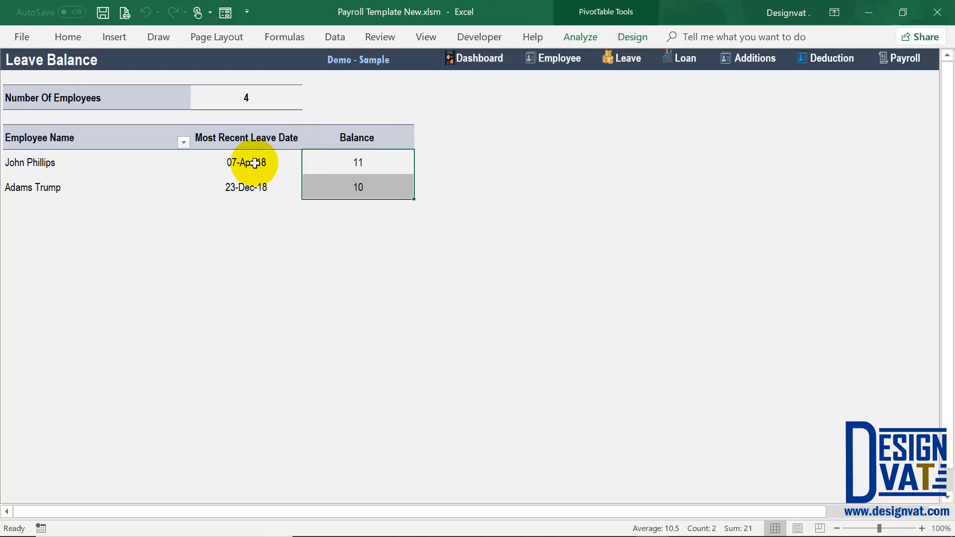
click(237, 154)
click(68, 167)
click(259, 194)
click(92, 192)
drag(385, 162, 379, 193)
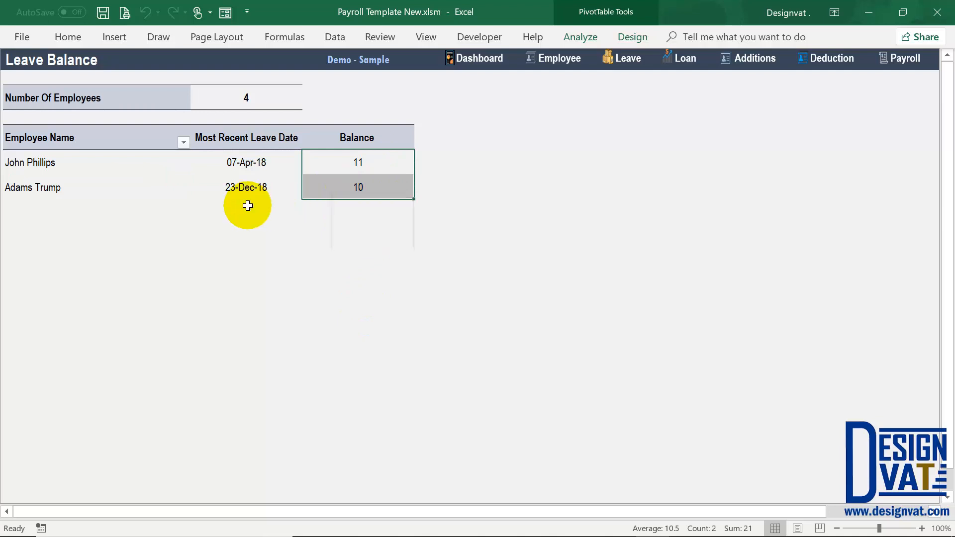
click(269, 98)
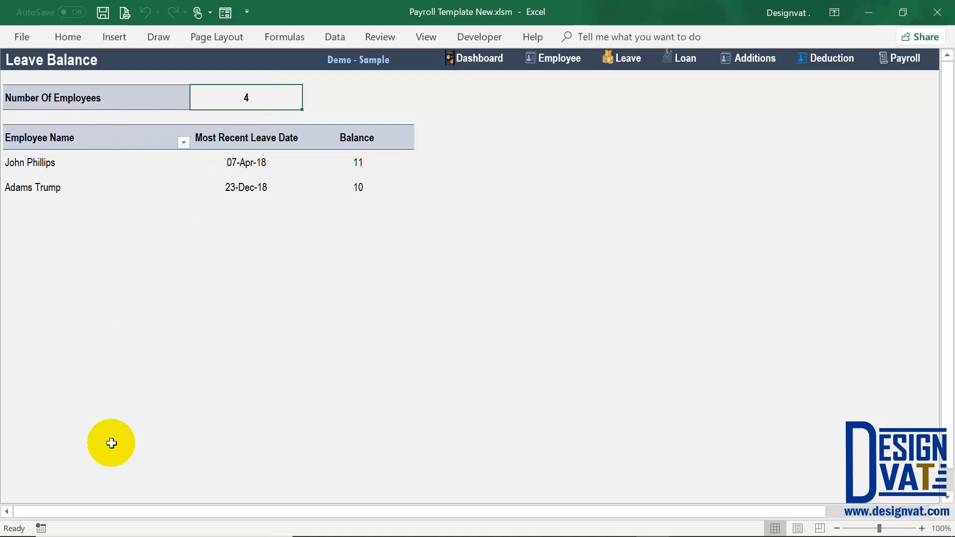
drag(254, 160, 259, 189)
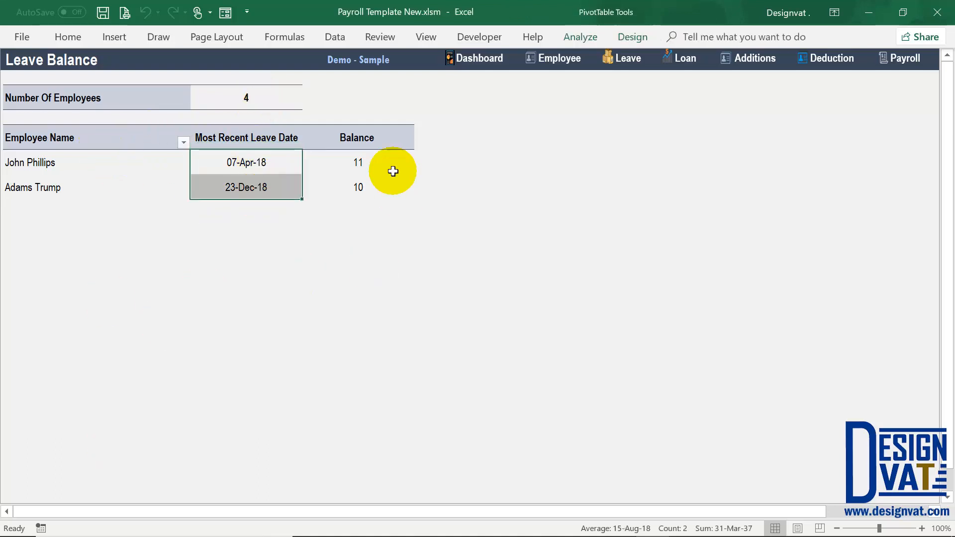
drag(378, 164, 380, 187)
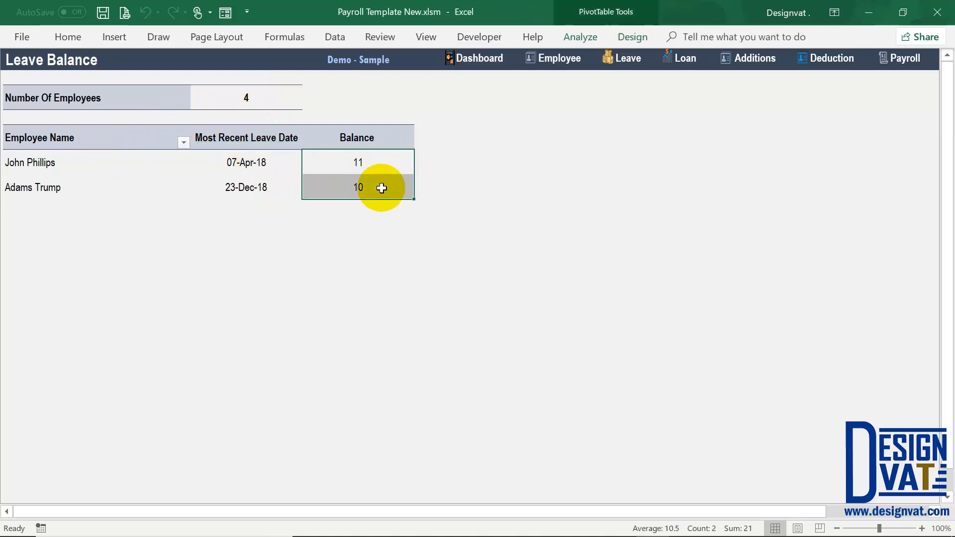
click(84, 193)
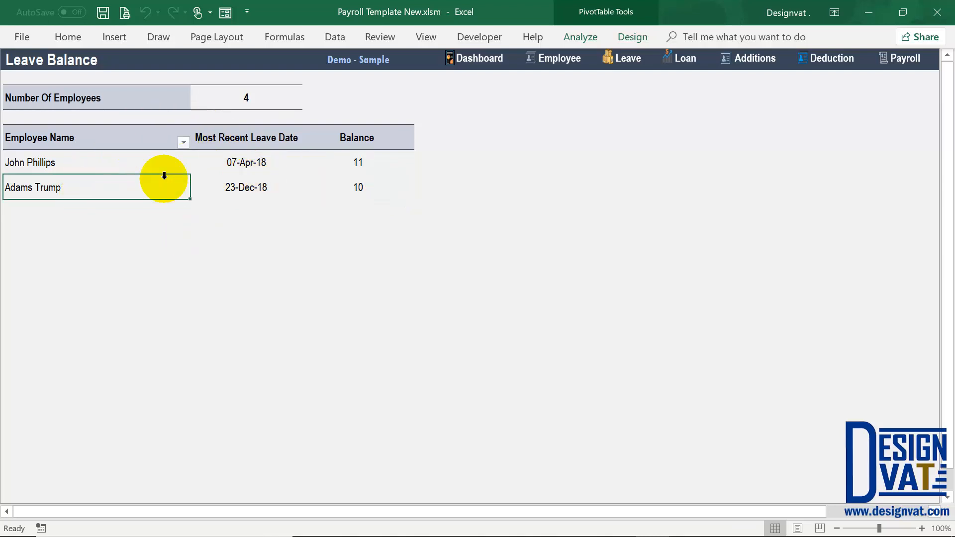
mouse_move(221, 193)
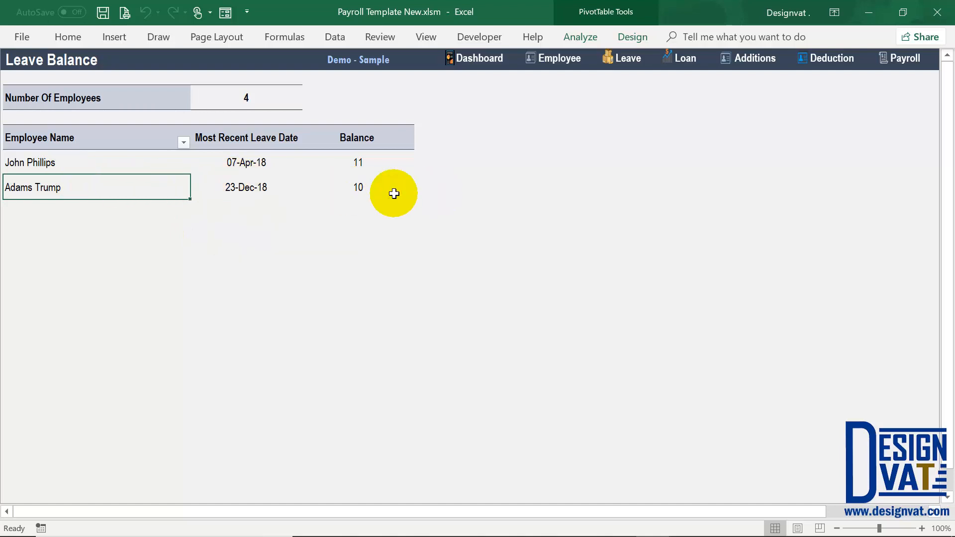
click(631, 60)
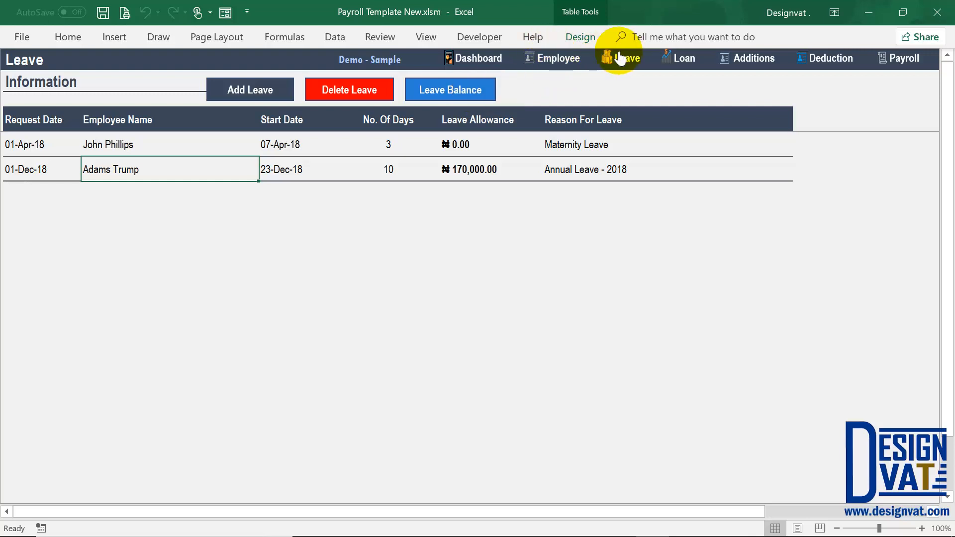
- Go to the Loan sheet using its navigation button
click(687, 67)
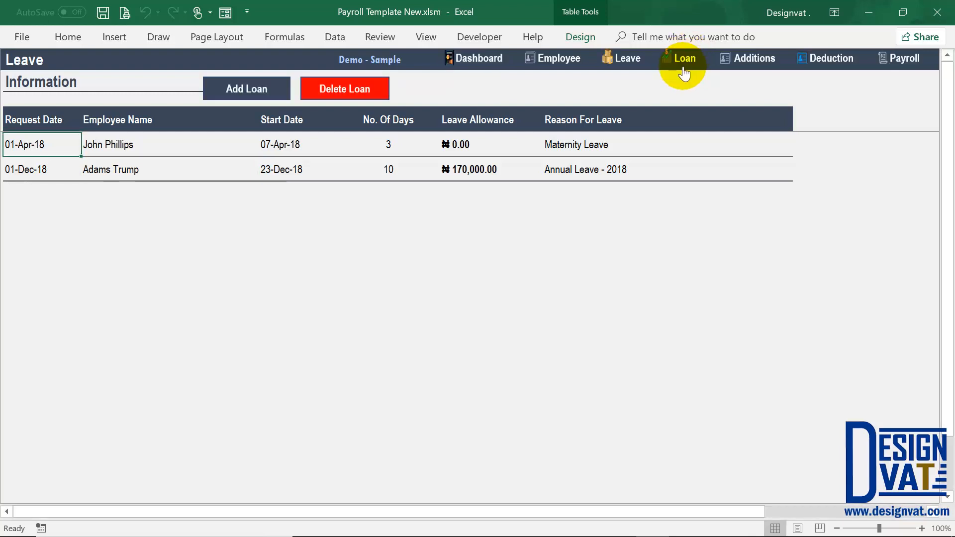
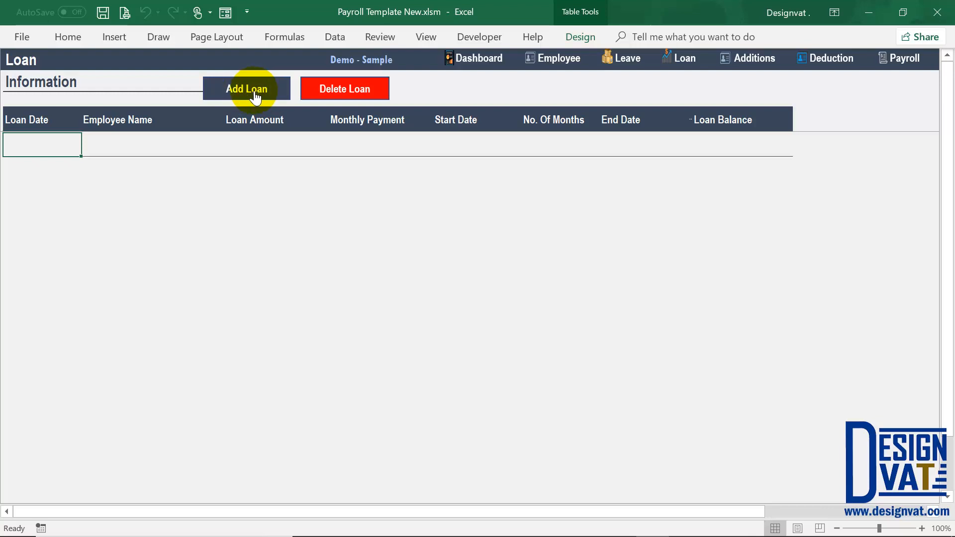
- Open the Add Loan form and look over its default date, months, amount and payment fields
click(267, 90)
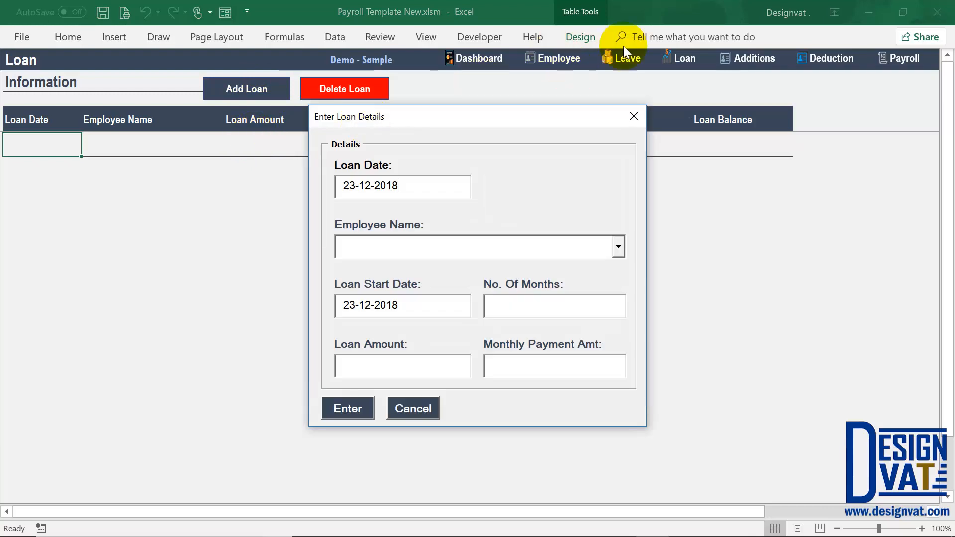
click(350, 191)
click(401, 240)
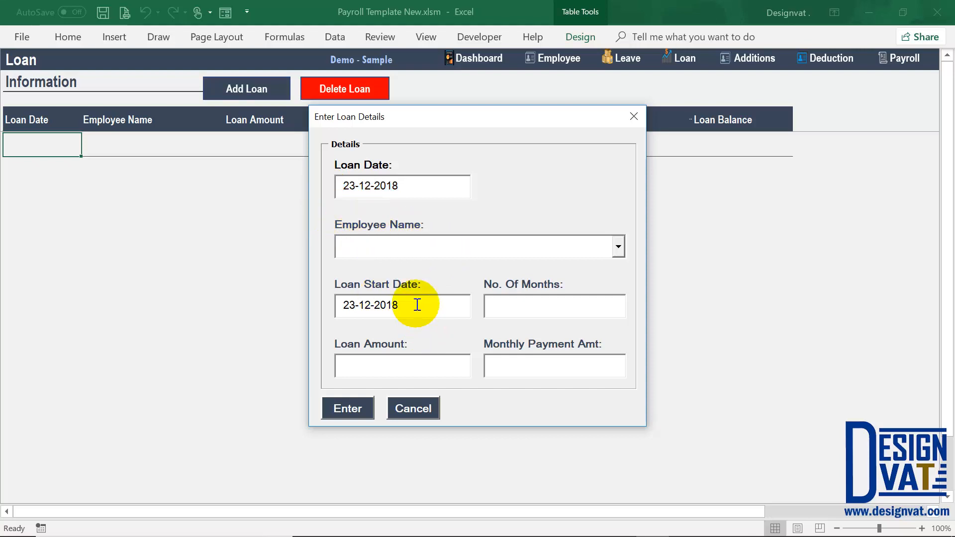
drag(420, 305, 341, 302)
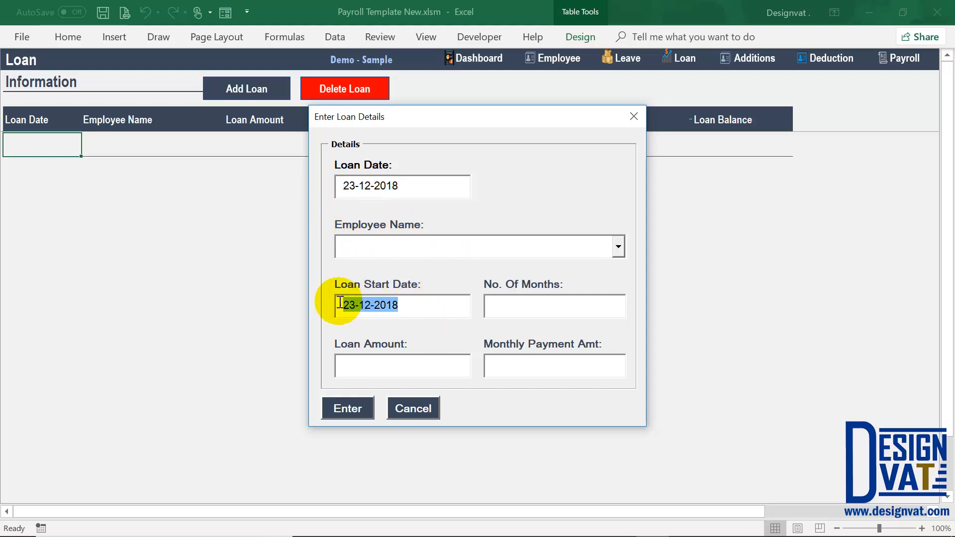
click(492, 305)
click(393, 361)
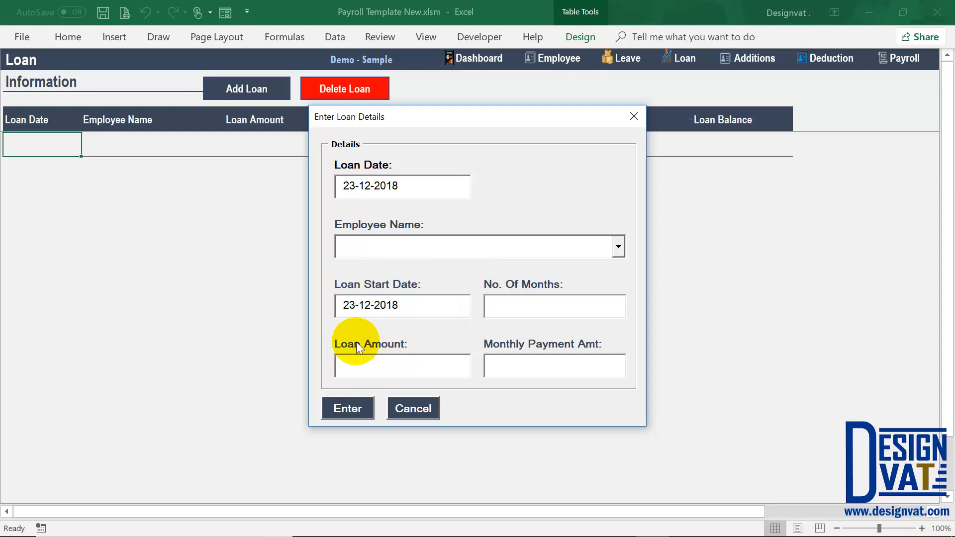
click(550, 371)
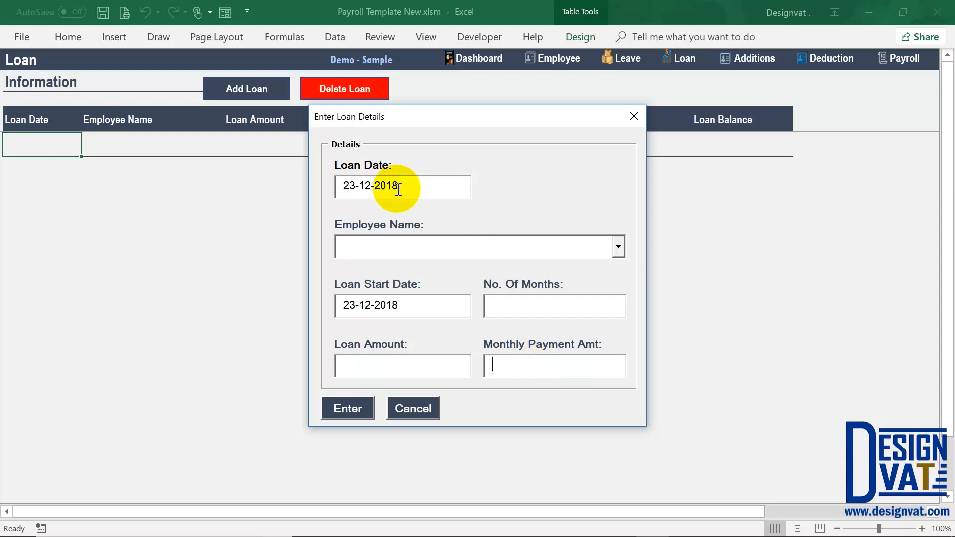
- Change the loan date to 1-7-2018 and choose the employee from the name list
drag(356, 187, 338, 188)
text(1)
click(364, 187)
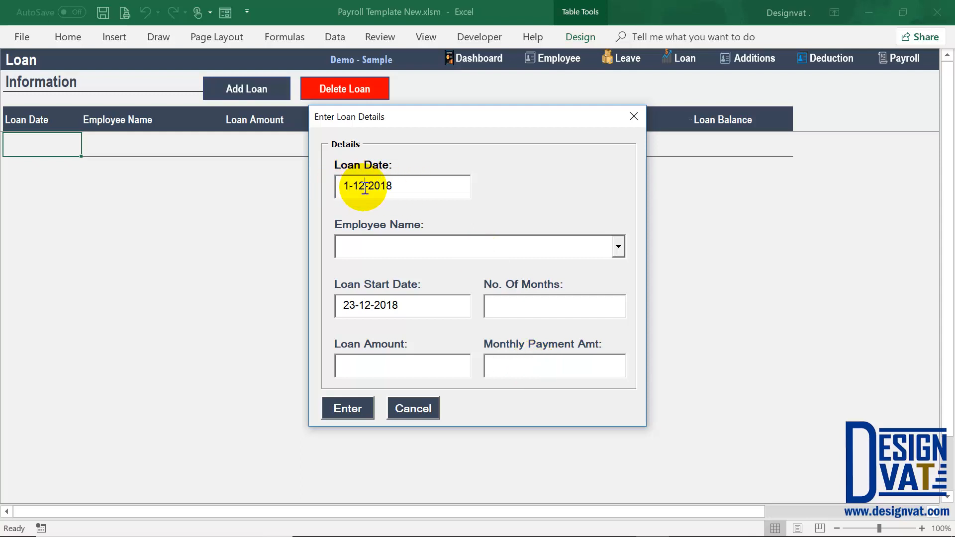
key(BackSpace)
key(BackSpace)
text(7)
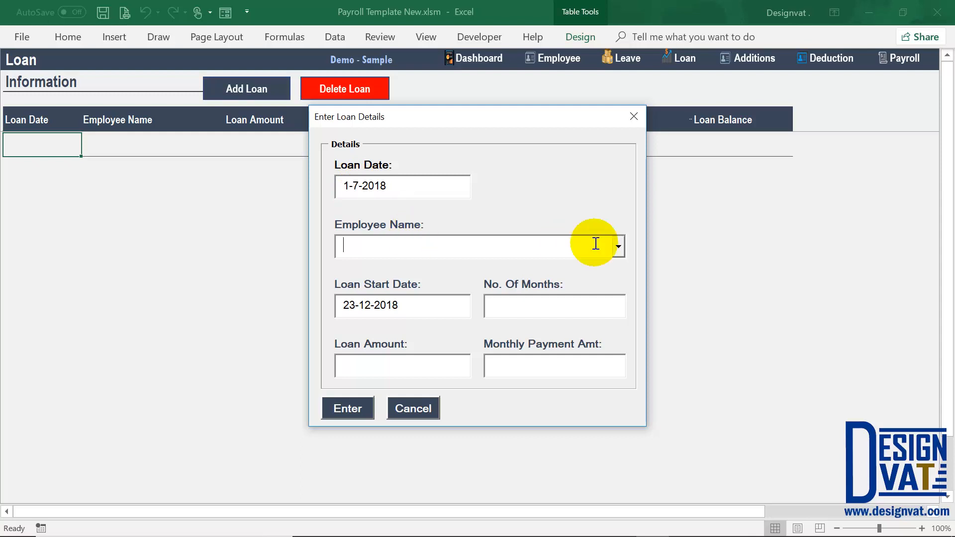
click(617, 247)
click(376, 287)
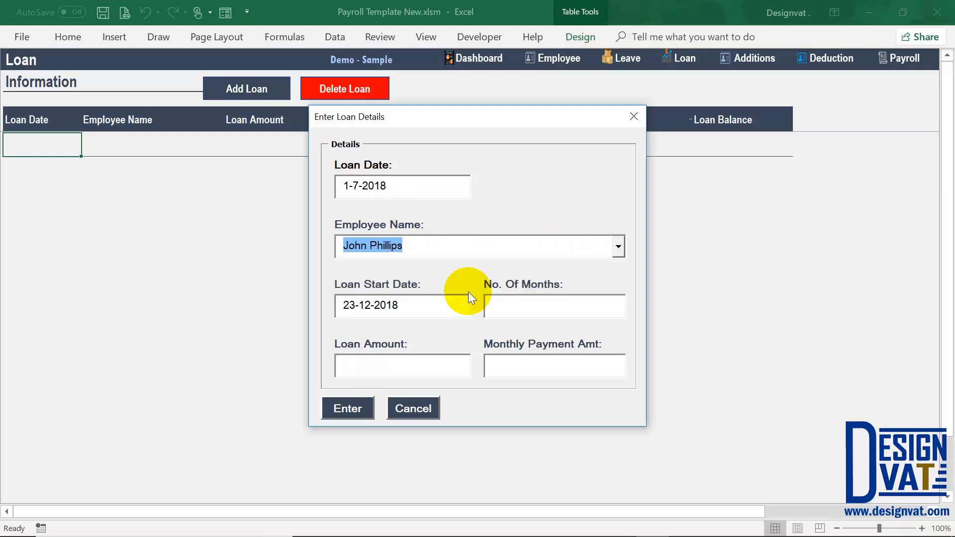
key(Tab)
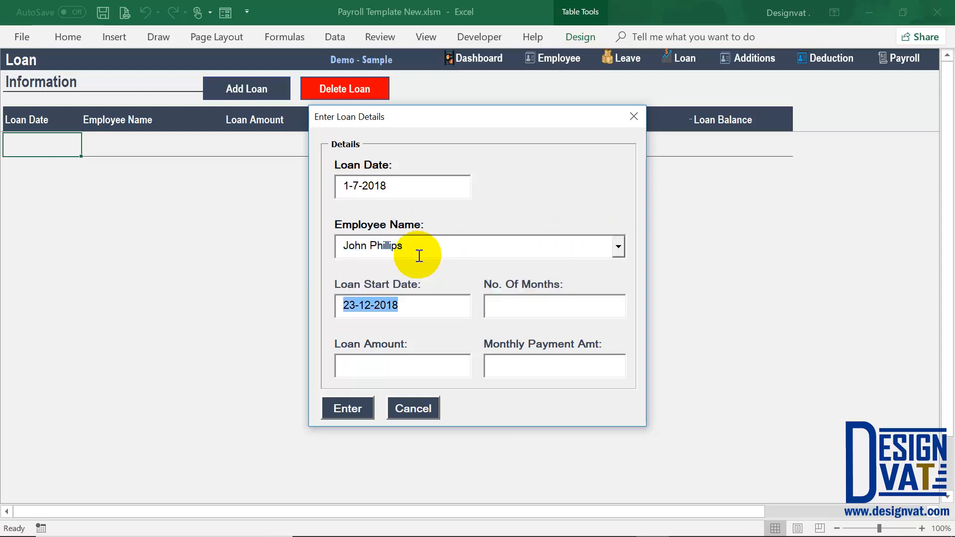
- Change the loan start date from 23-12-2018 to 1-7-2018
click(368, 305)
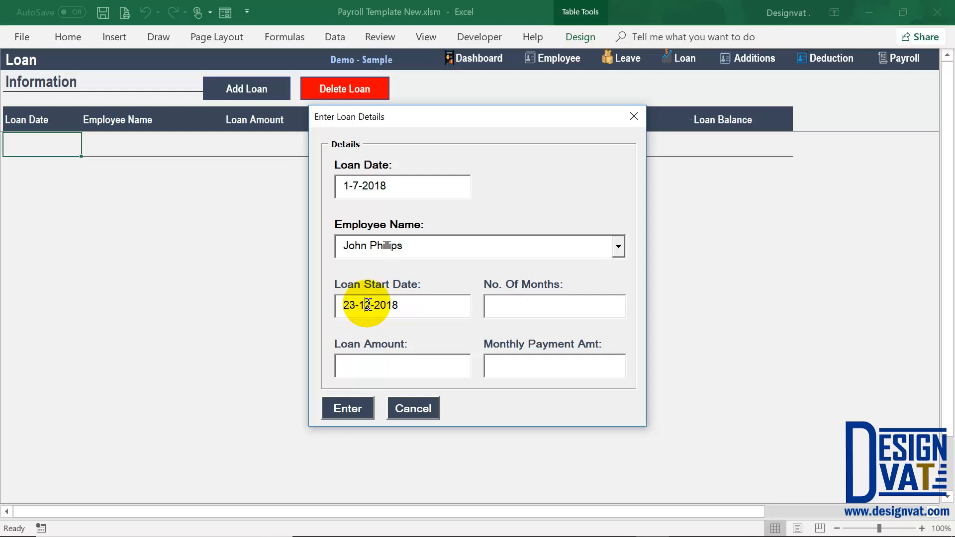
key(BackSpace)
key(Delete)
text(7)
click(351, 305)
key(BackSpace)
key(BackSpace)
text(1)
- Enter 3 months, a loan amount of 30000 and a monthly payment of 10000
click(500, 296)
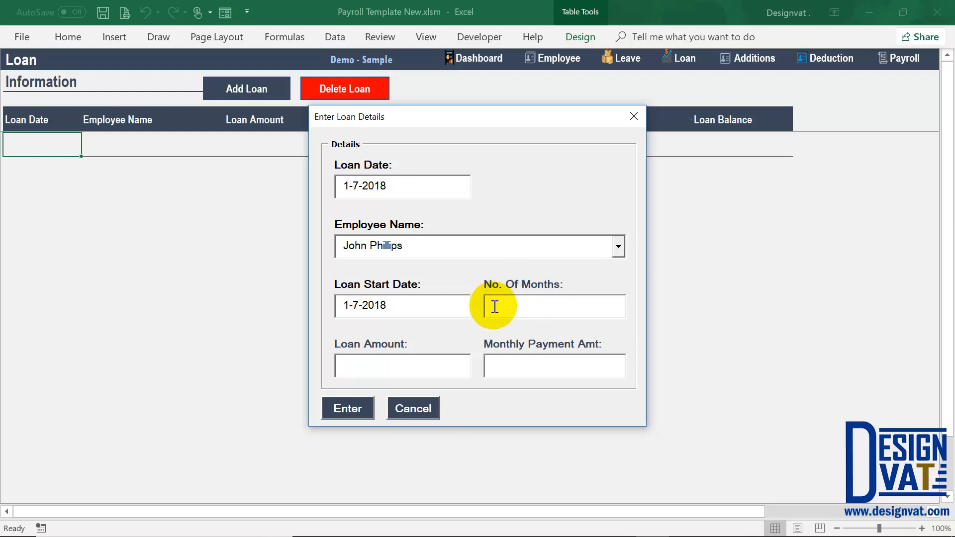
text(3)
click(366, 362)
text(30000)
click(537, 375)
text(10000)
key(Tab)
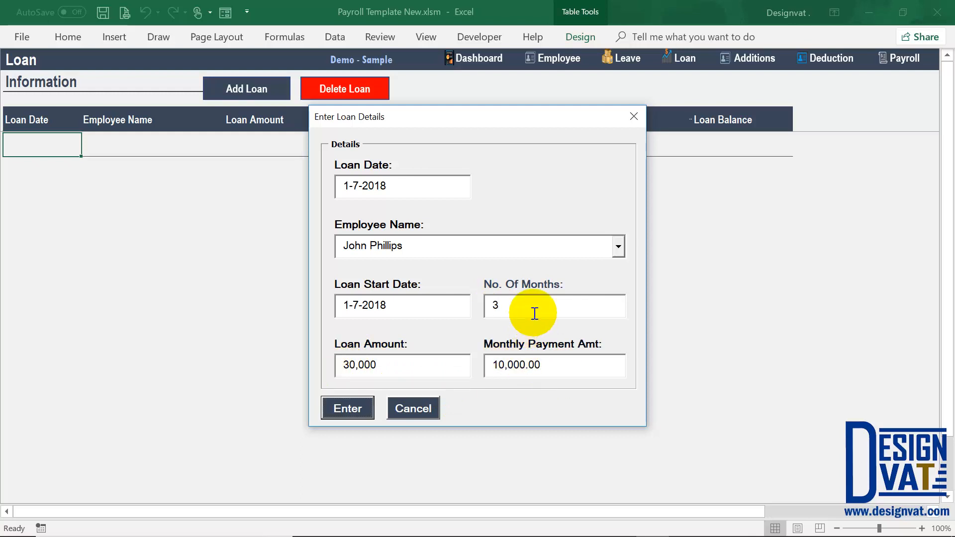
- Review the chosen employee, amount, start month, months and monthly payment entries
click(384, 243)
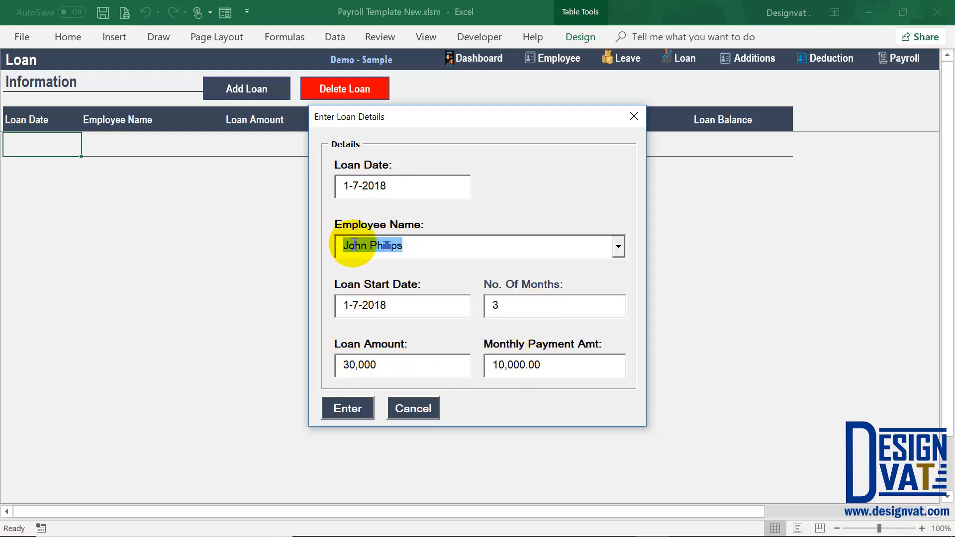
click(386, 371)
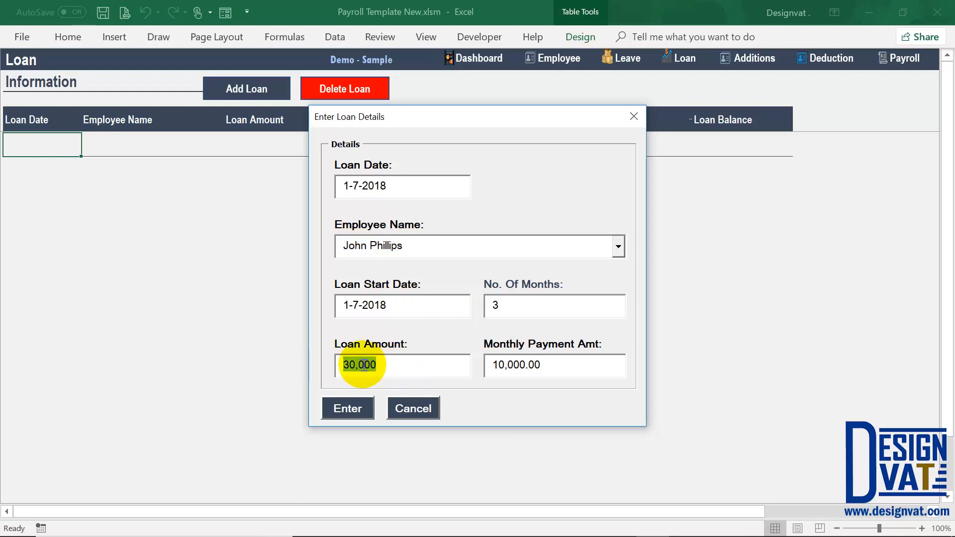
drag(359, 307, 352, 306)
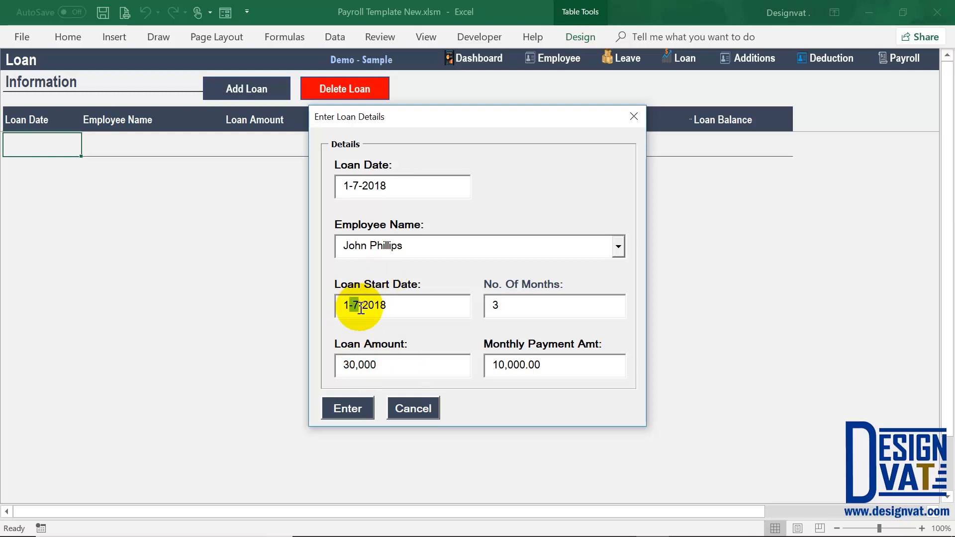
drag(526, 306, 467, 314)
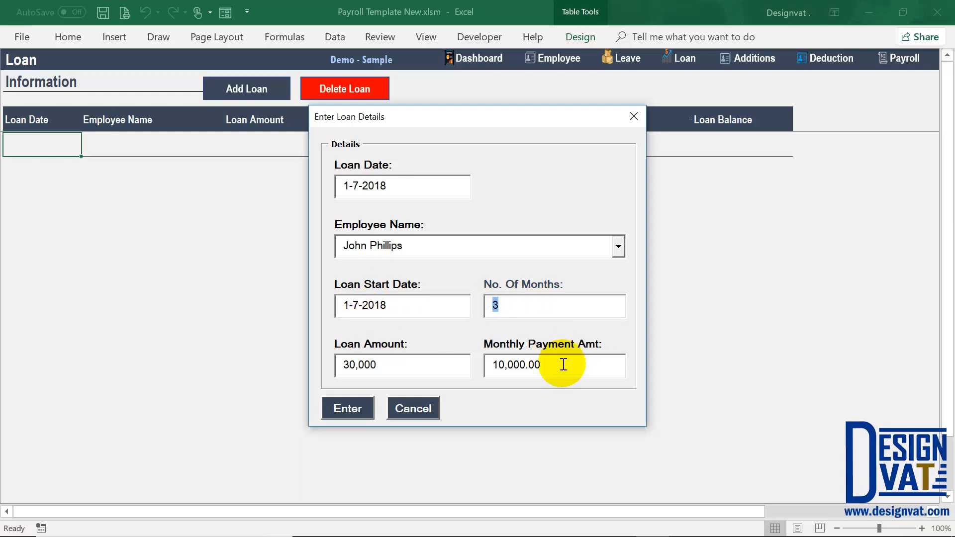
drag(569, 365, 490, 378)
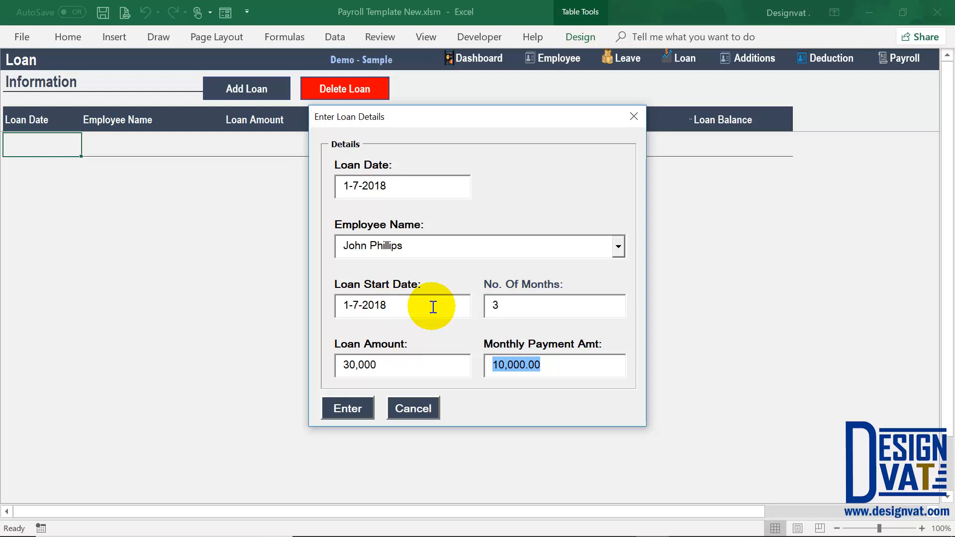
- Correct the loan amount to 40000 and the number of months to 4
click(346, 366)
key(Delete)
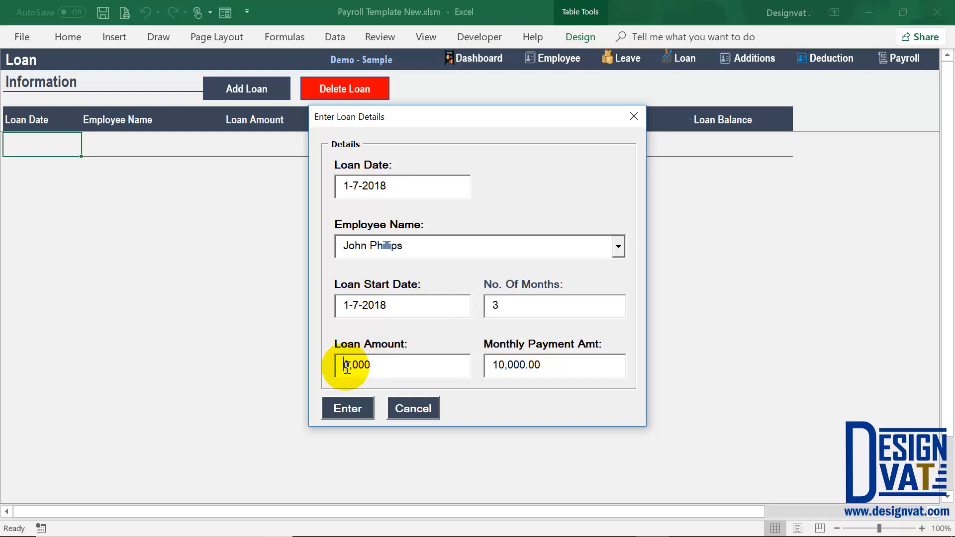
text(4)
click(512, 305)
key(BackSpace)
text(4)
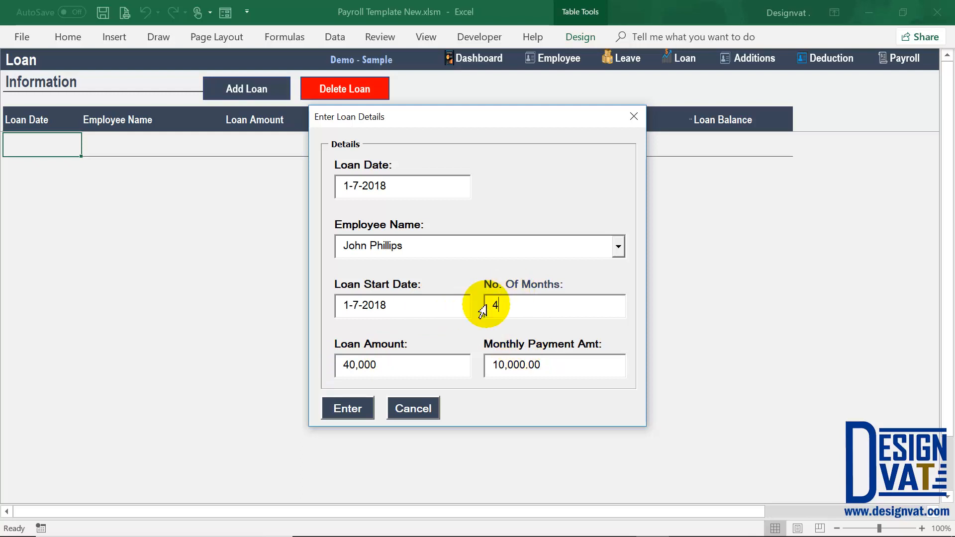
- Recheck the start date, payment and employee, then submit the loan and dismiss Loan Added
drag(358, 305, 349, 305)
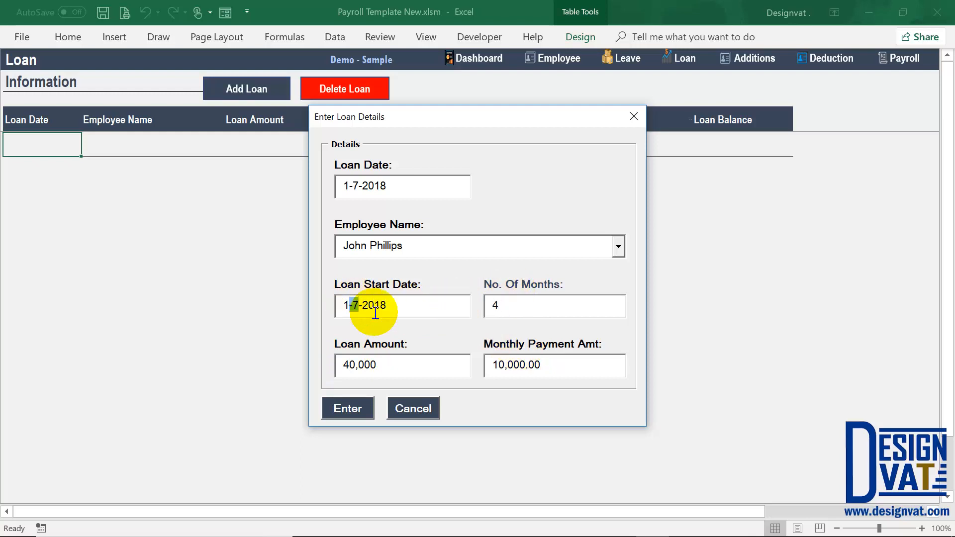
drag(550, 365, 496, 365)
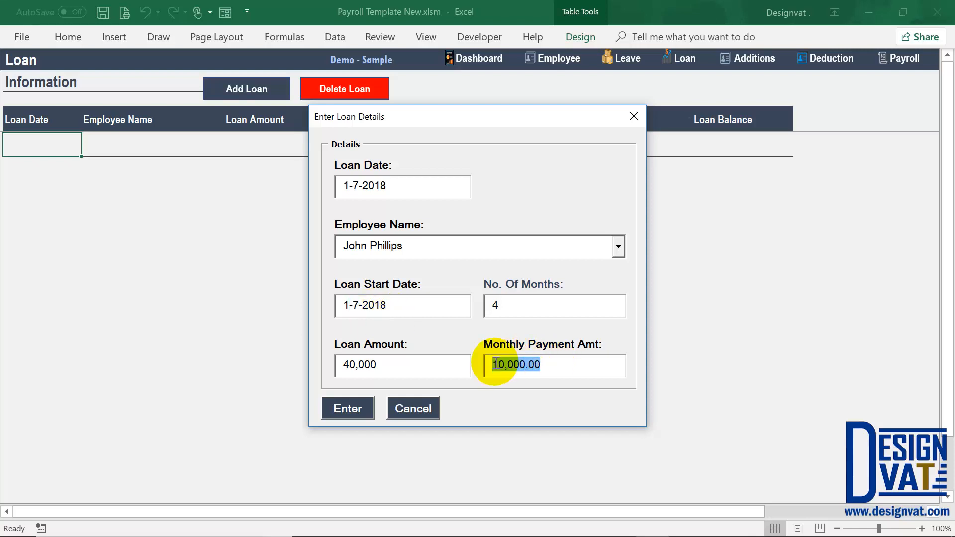
drag(411, 245, 348, 245)
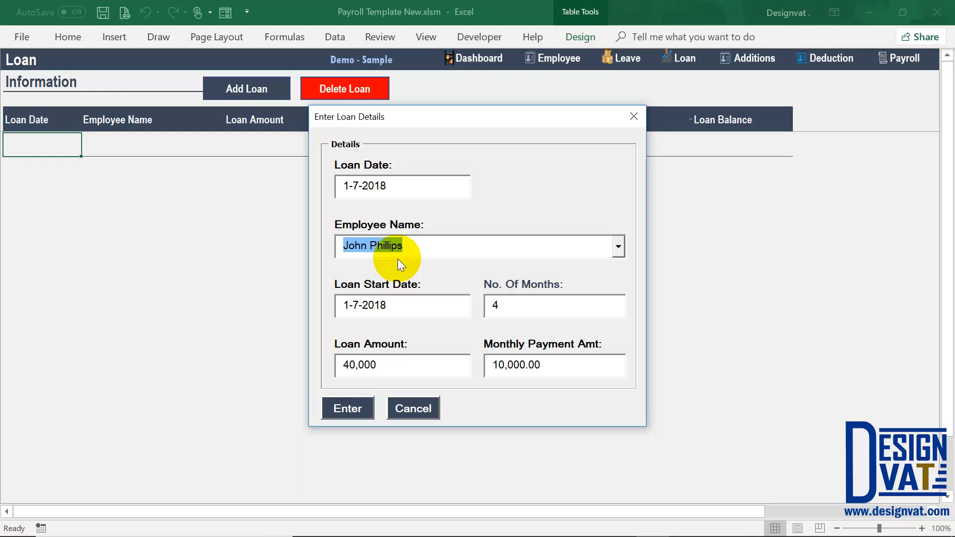
click(360, 414)
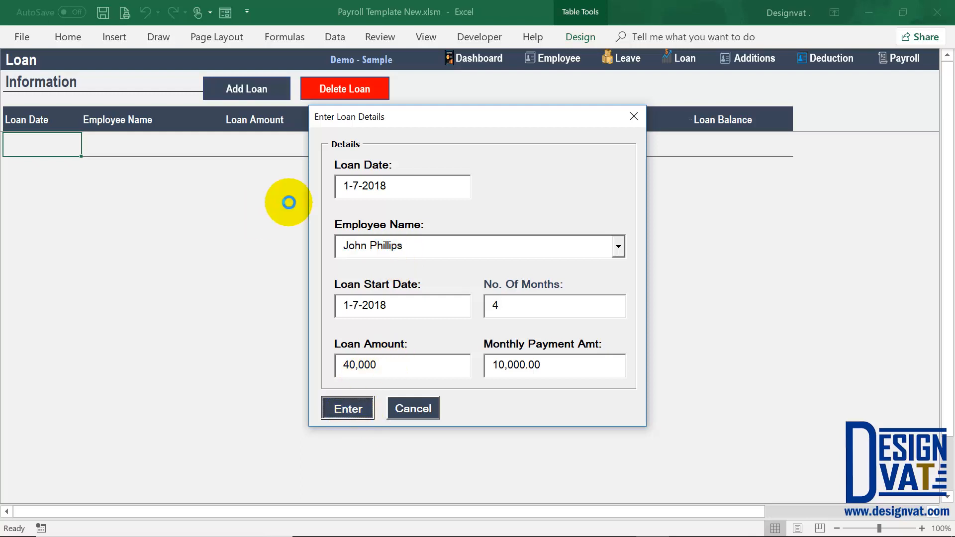
click(482, 319)
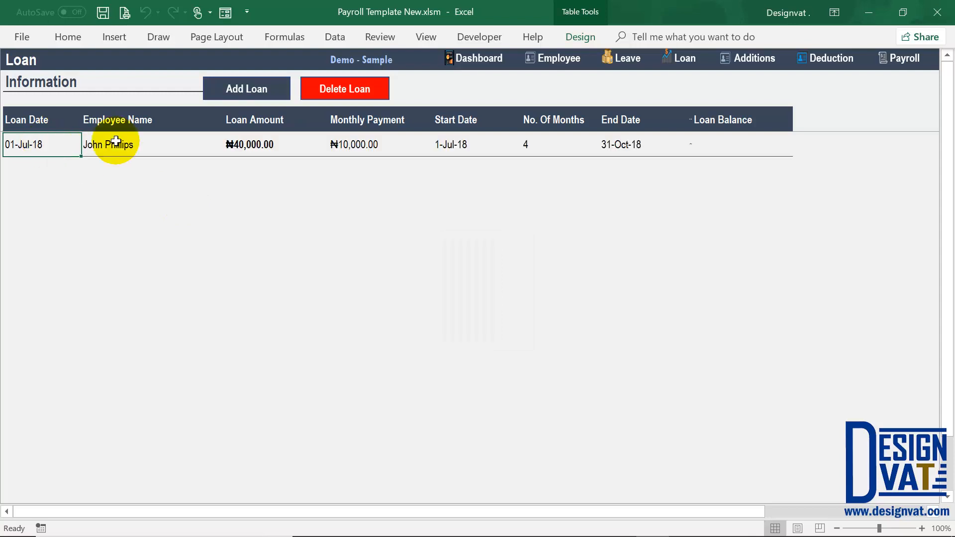
- Check the first loan's 1-Jul-18 start, 31-Oct-18 end and ₦10,000.00 monthly payment, then start a new loan
click(452, 143)
click(627, 146)
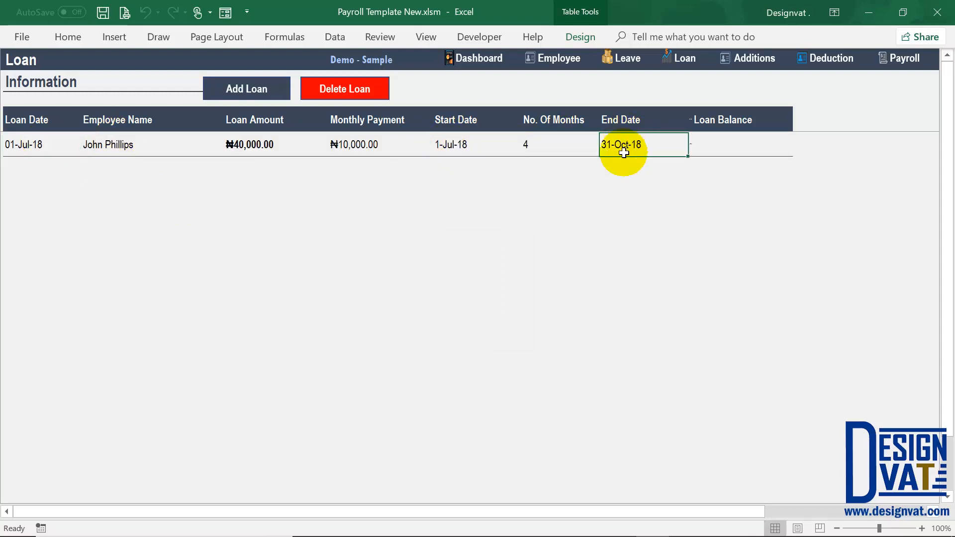
drag(627, 116, 625, 144)
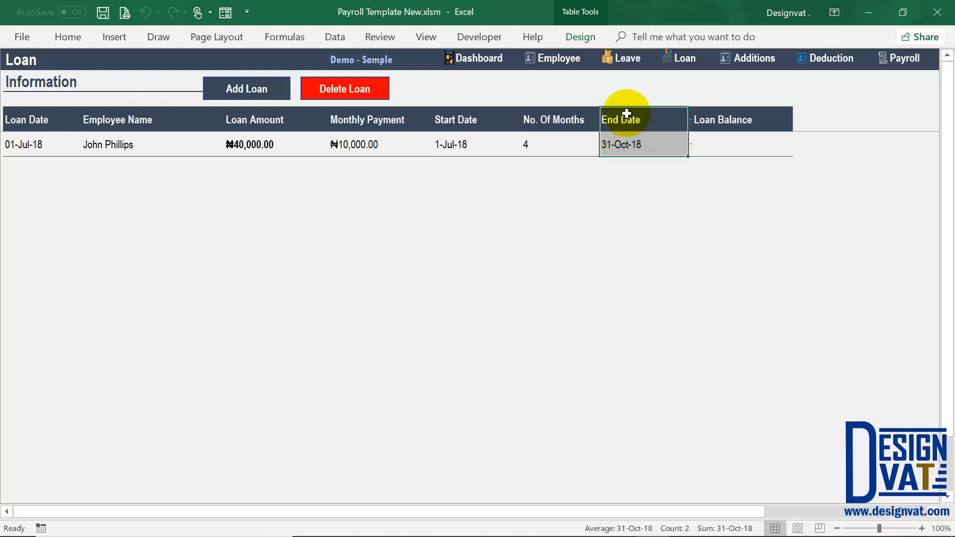
click(457, 144)
click(630, 144)
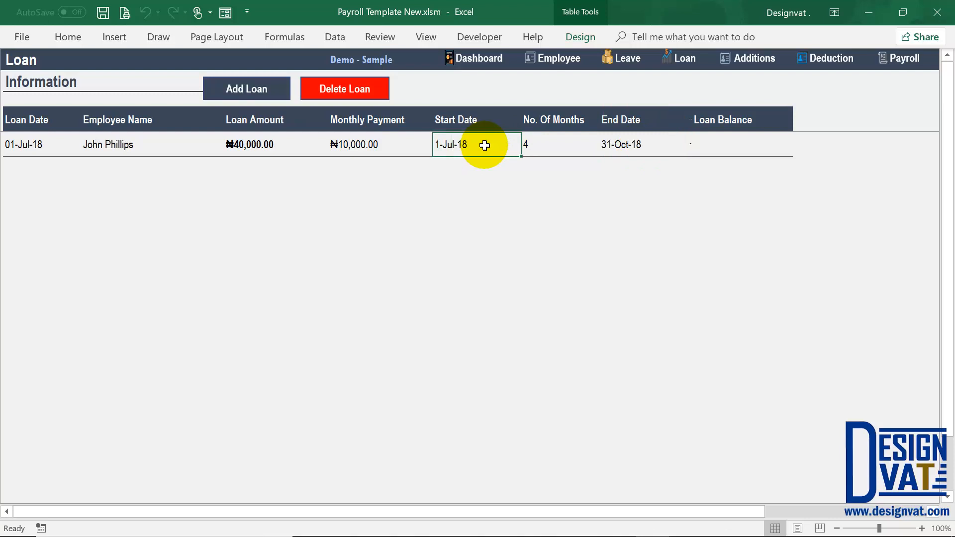
click(619, 146)
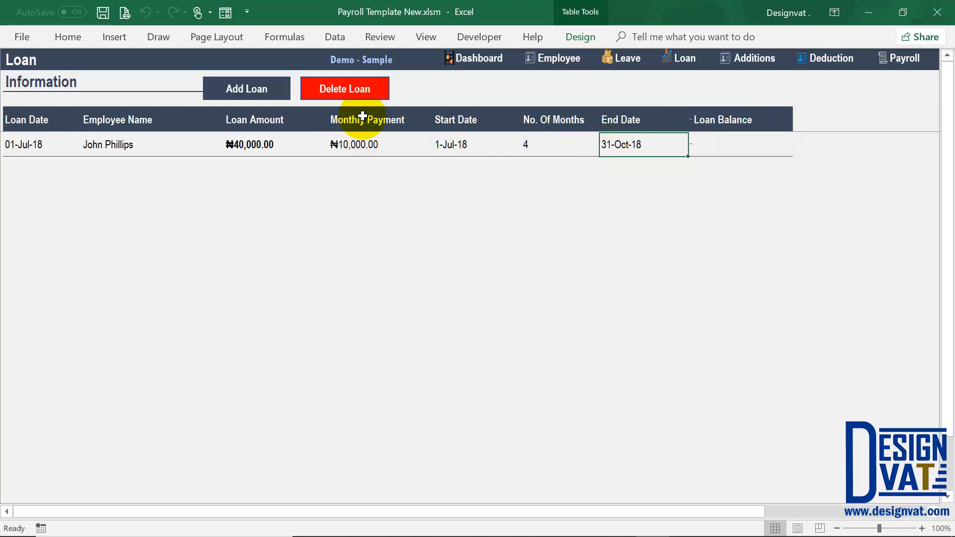
drag(363, 122, 359, 148)
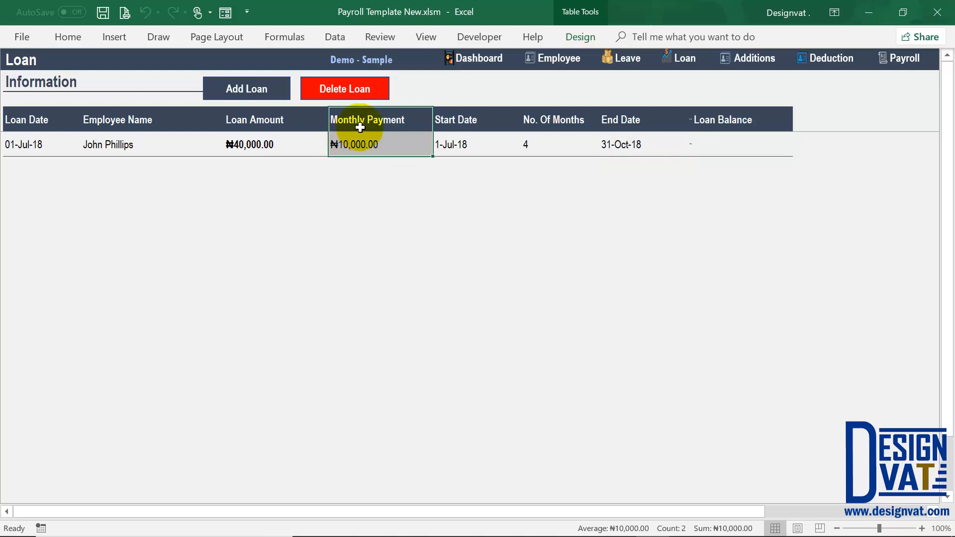
click(373, 145)
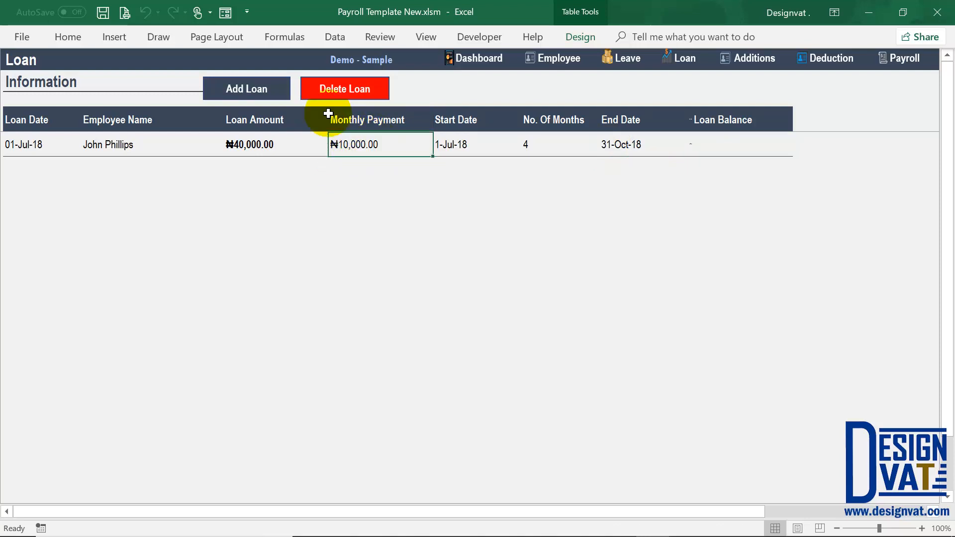
click(249, 90)
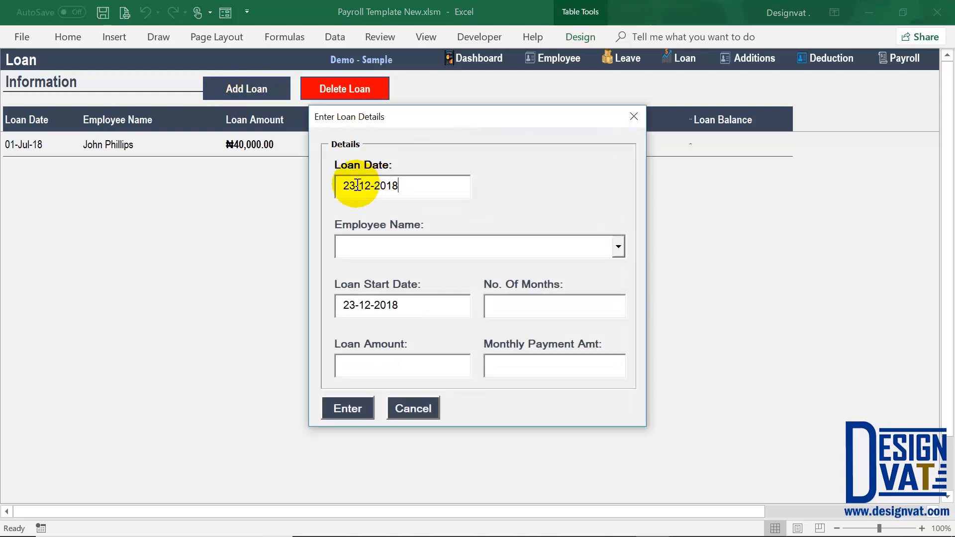
- Set the loan date to 1-12-2018 and pick the first employee listed
drag(356, 186, 342, 185)
text(1)
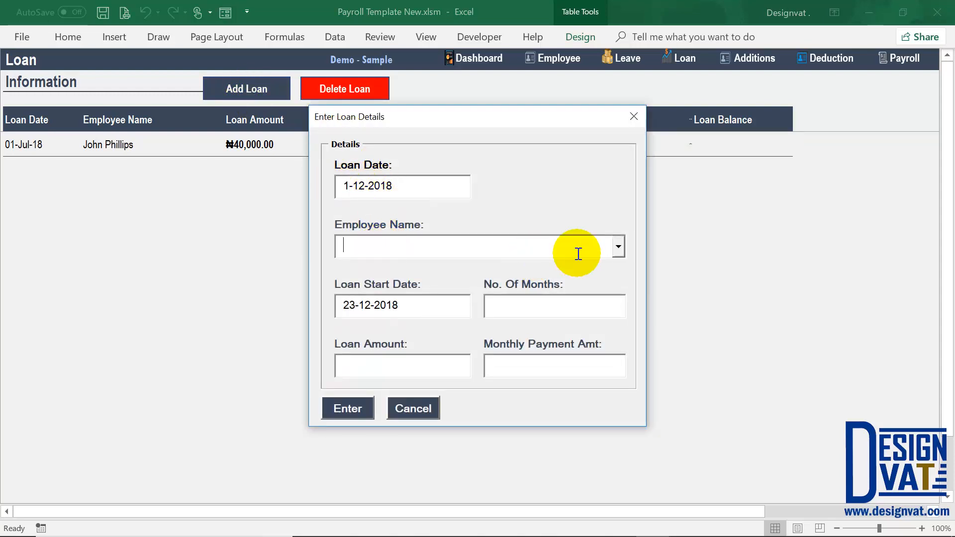
click(617, 249)
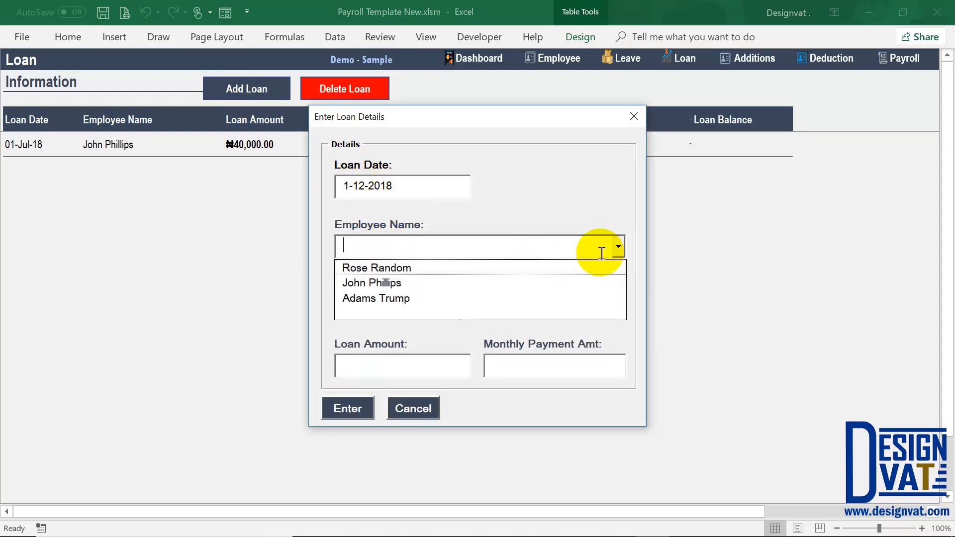
click(480, 269)
key(Tab)
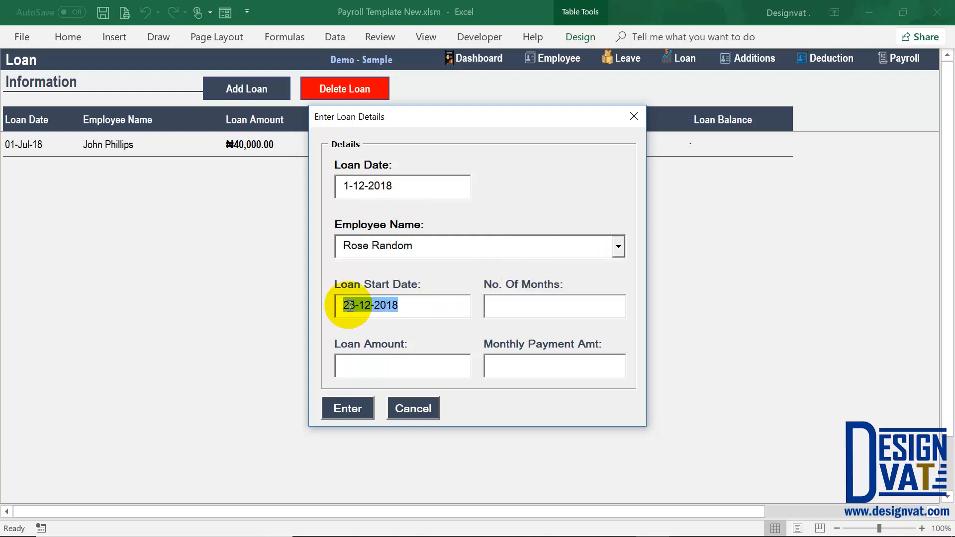
- Set start date 10-12-2018, 1 month, loan amount 10000 and monthly payment 10,000
drag(354, 305, 343, 305)
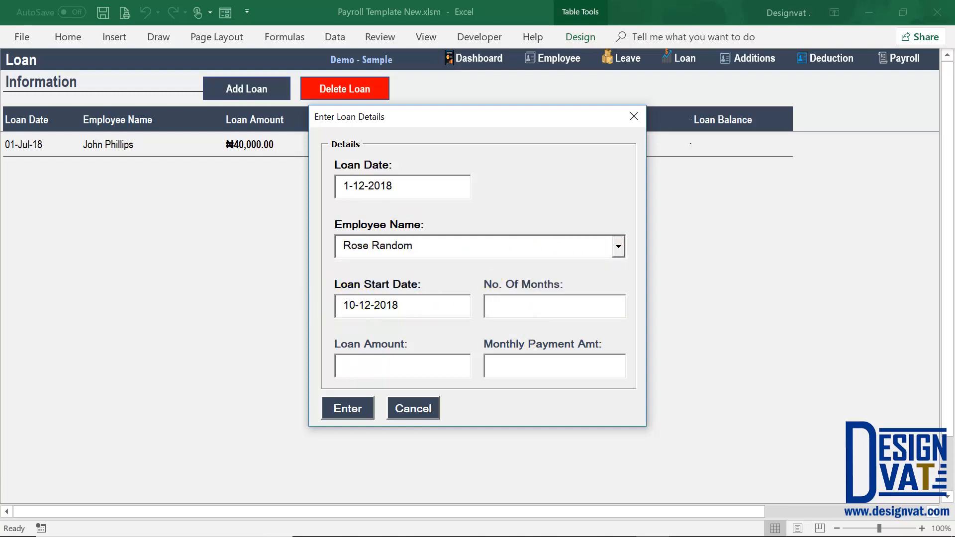
drag(515, 306, 499, 310)
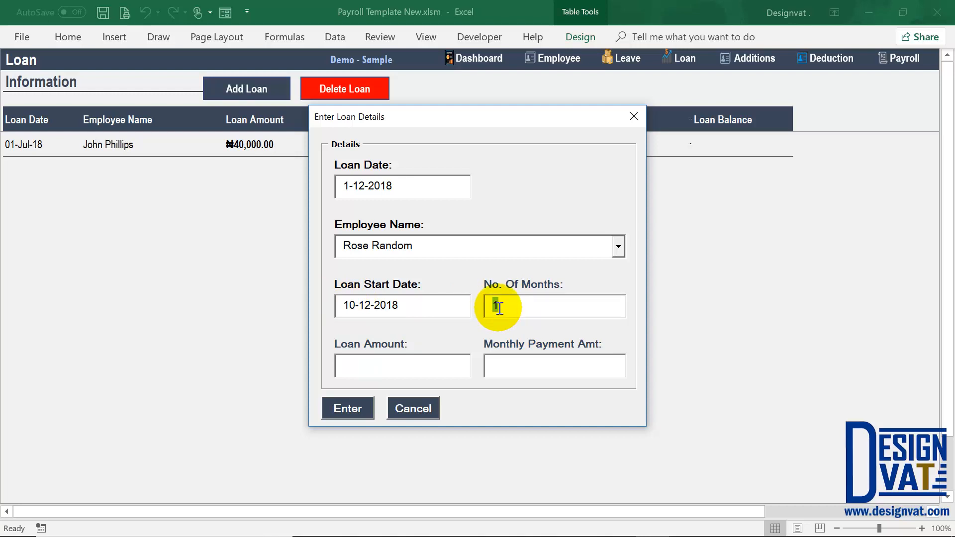
key(Tab)
text(10000)
key(Tab)
text(10)
key(Tab)
- Review the amount, employee, payment and start day 10, then submit the loan
drag(391, 363, 305, 363)
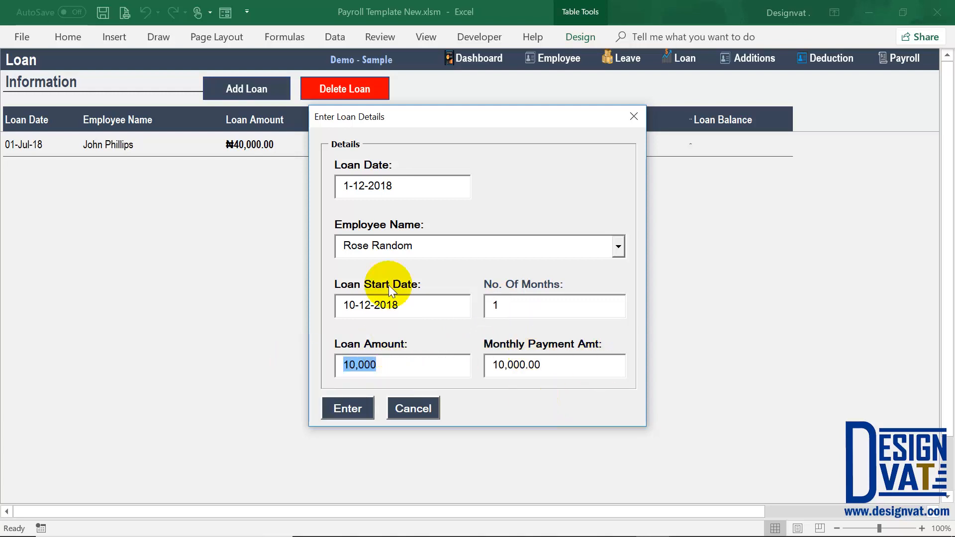
drag(416, 246, 299, 244)
drag(541, 366, 481, 345)
drag(354, 305, 341, 304)
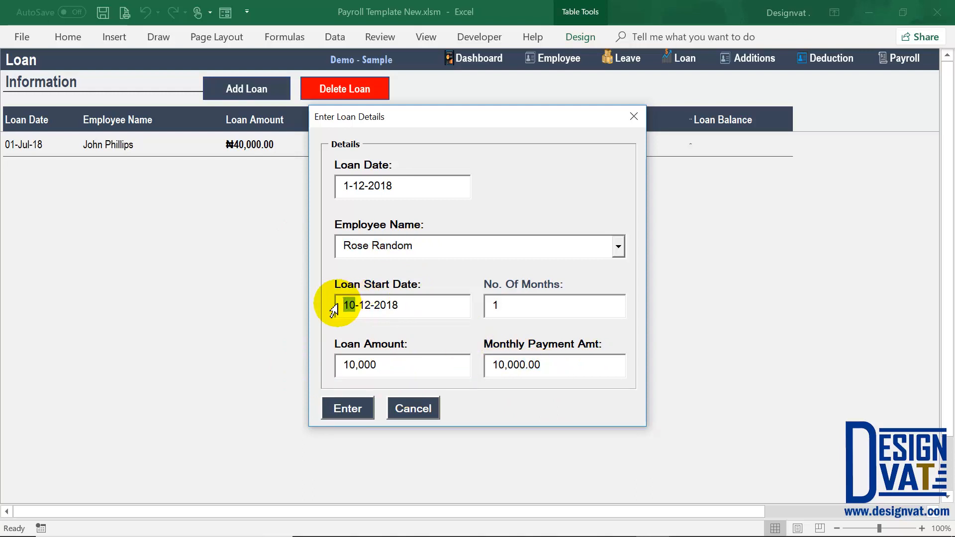
click(354, 411)
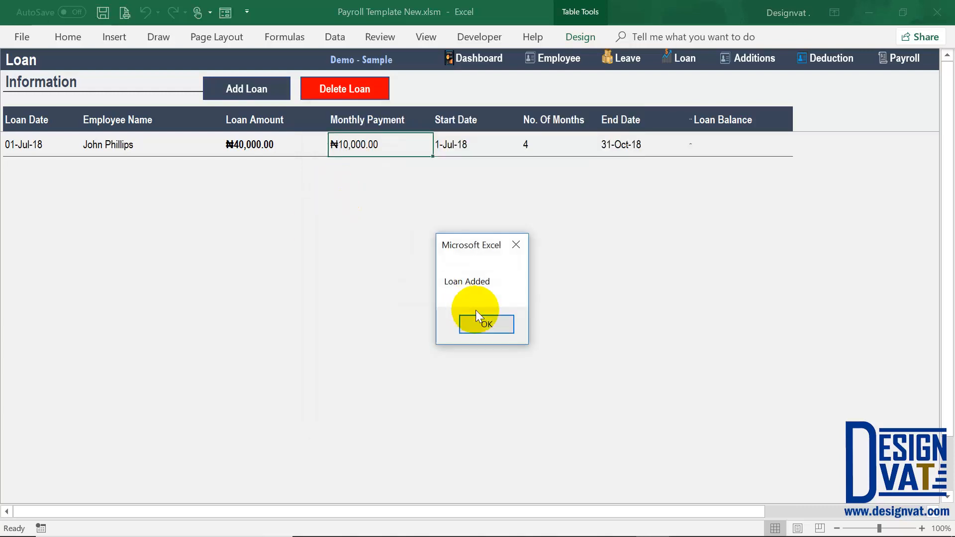
- Dismiss Loan Added, confirm both loan rows (4 months and 1 month), then go to Additions | Bonus
key(Return)
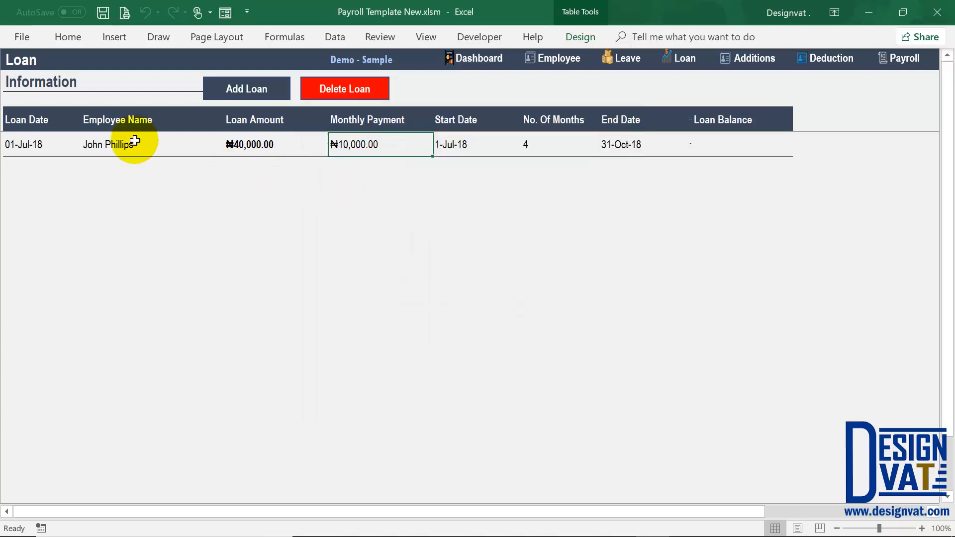
drag(119, 147, 117, 173)
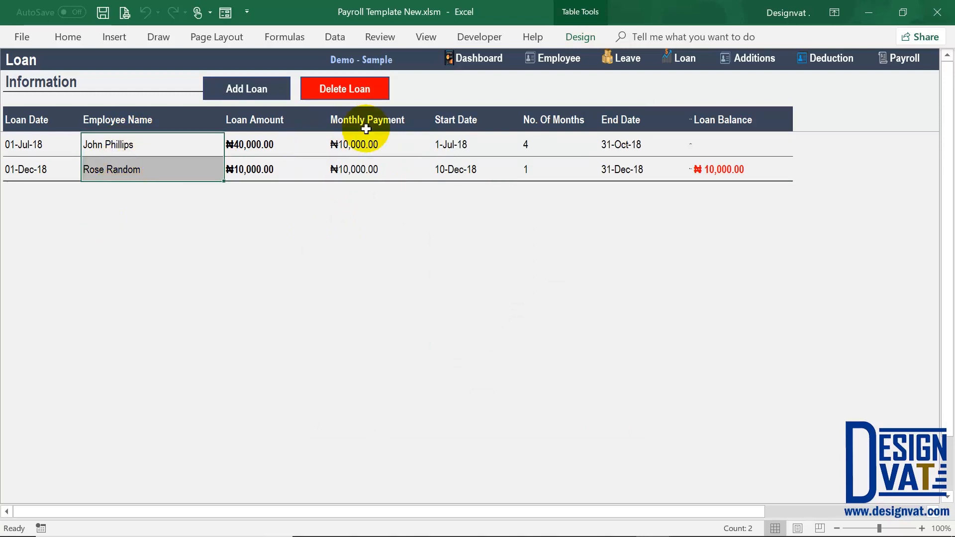
click(547, 147)
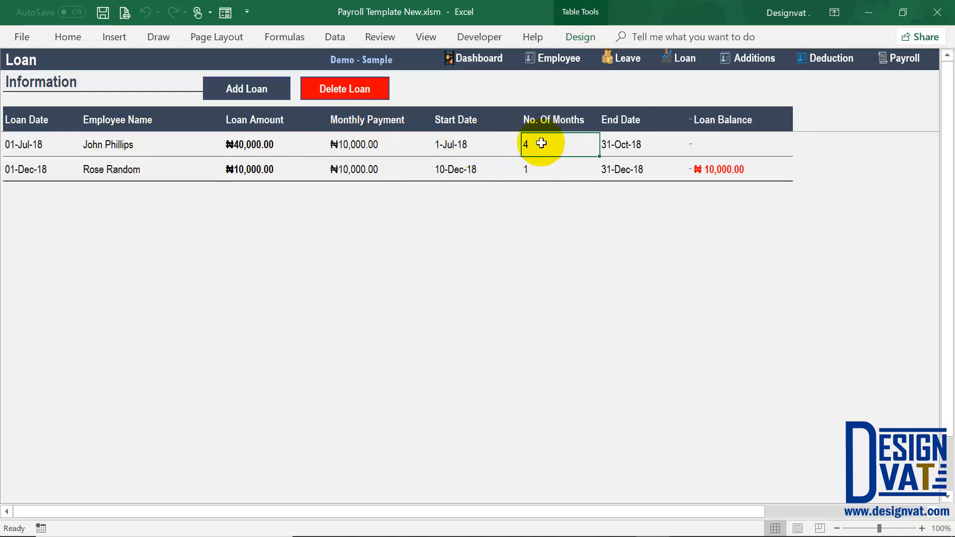
click(542, 171)
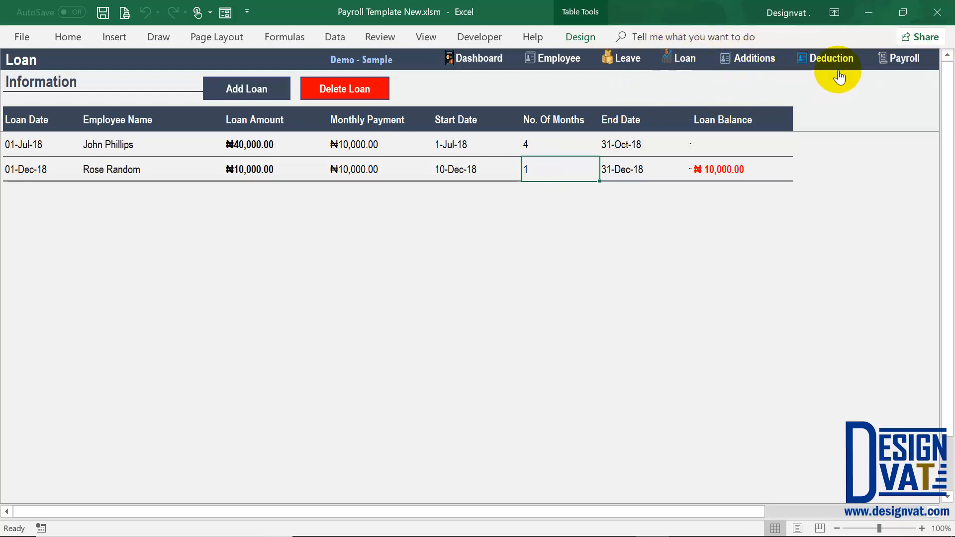
click(753, 58)
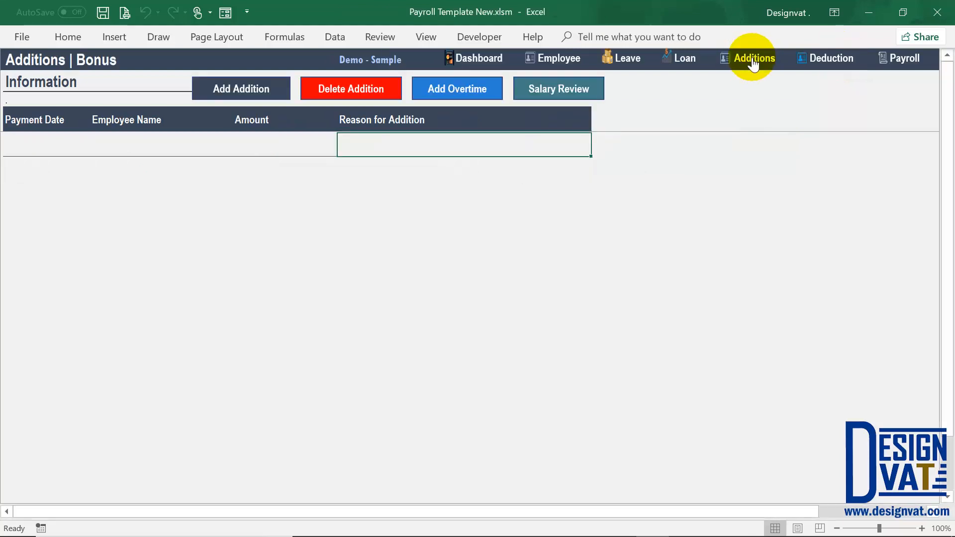